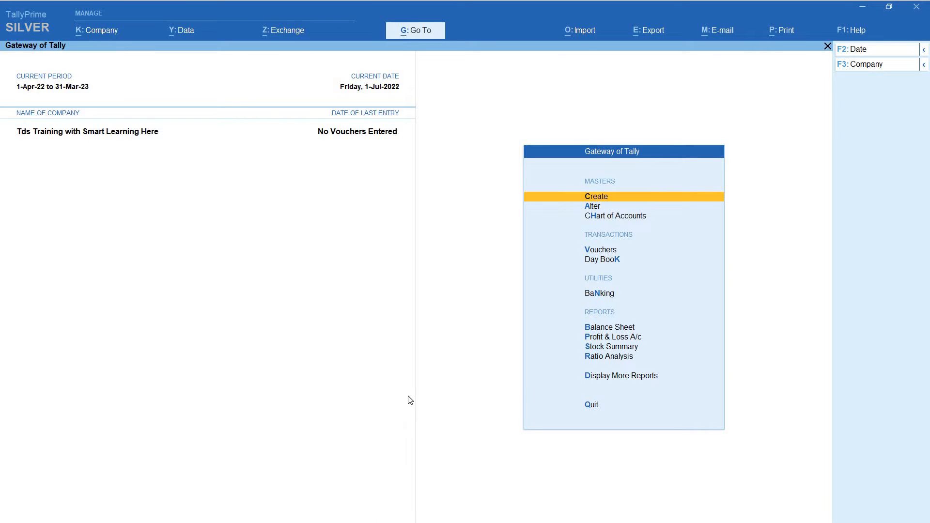
- Open the COMMSSION ledger for alteration from the ledger masters
{"action": "key", "text": "Down"}
{"action": "key", "text": "Return"}
{"action": "key", "text": "Down"}
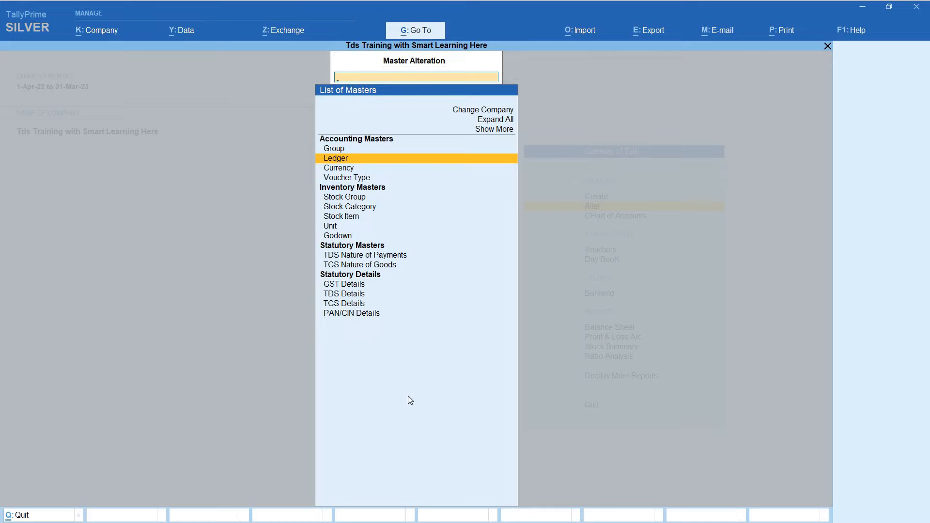
{"action": "key", "text": "Return"}
{"action": "key", "text": "Down"}
{"action": "key", "text": "Down"}
{"action": "key", "text": "Down"}
{"action": "key", "text": "Return"}
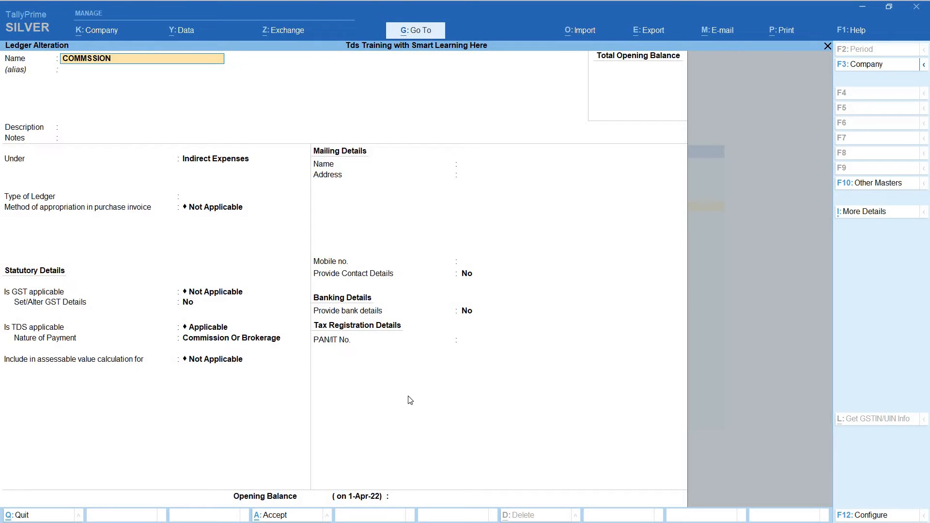
- Advance through the COMMSSION ledger's details to its TDS Nature of Payment, keeping the Indirect Expenses group and the existing GST and TDS settings
{"action": "key", "text": "Return"}
{"action": "key", "text": "Return"}
{"action": "key", "text": "Return"}
{"action": "key", "text": "Return"}
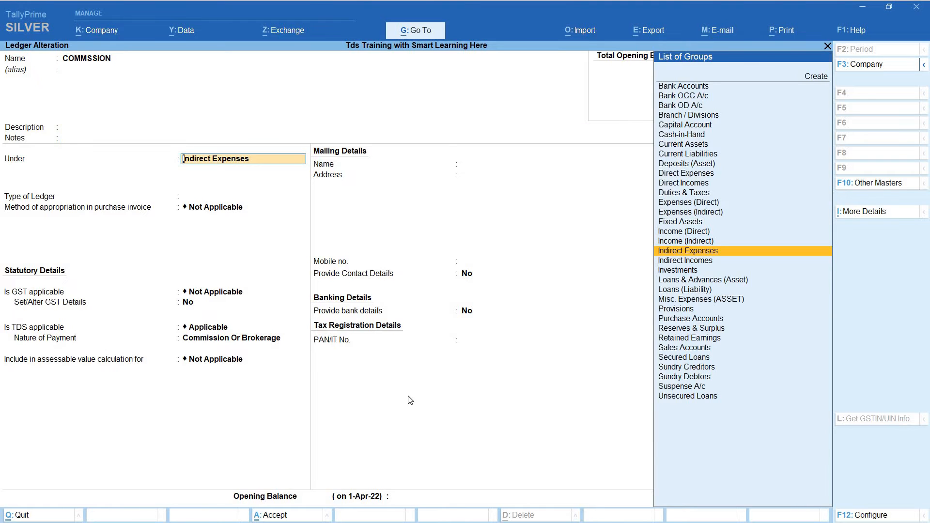
{"action": "key", "text": "Return"}
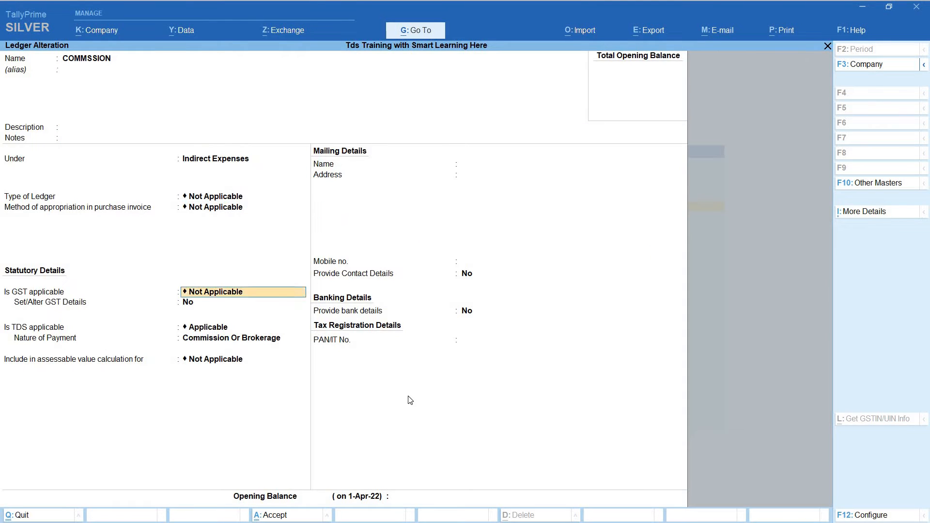
{"action": "key", "text": "Return"}
{"action": "key", "text": "Return"}
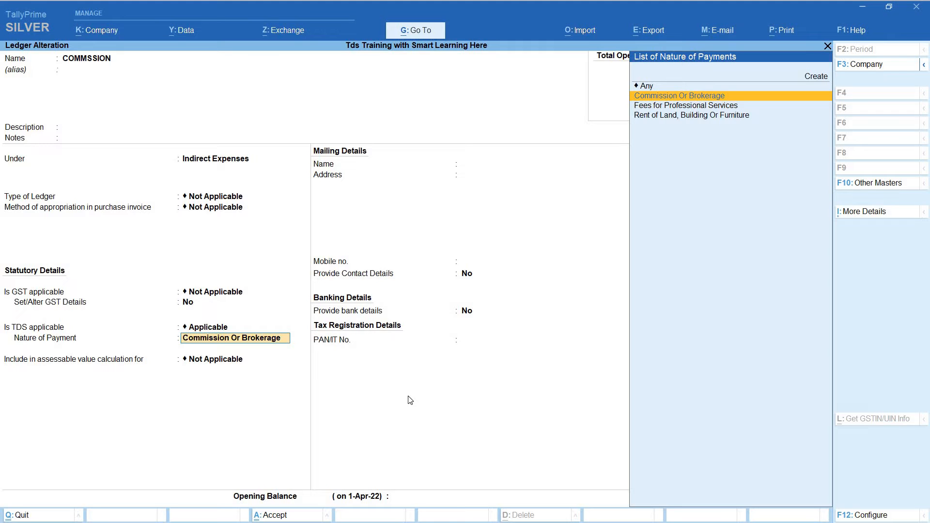
- Start creating a new TDS nature of payment and choose Insurance Commission, section 194D, from the helper list
{"action": "key", "text": "Up"}
{"action": "key", "text": "Up"}
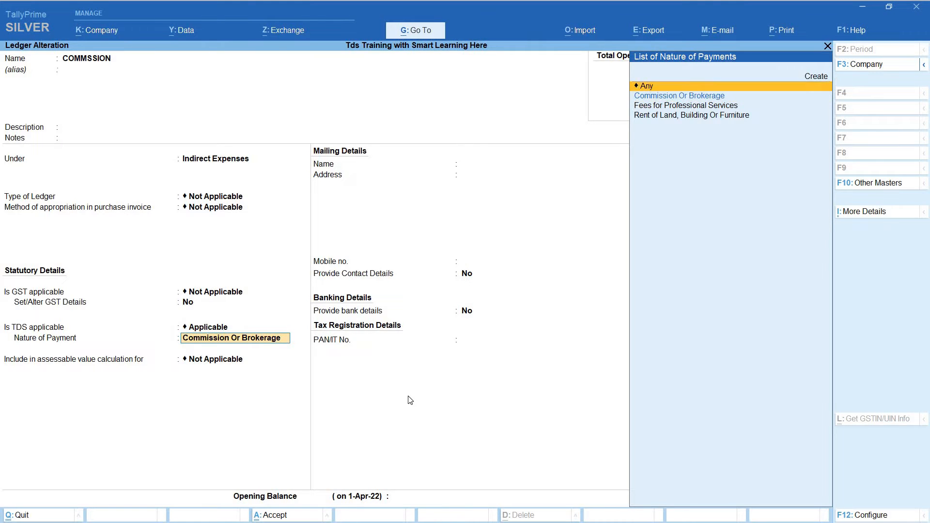
{"action": "key", "text": "Return"}
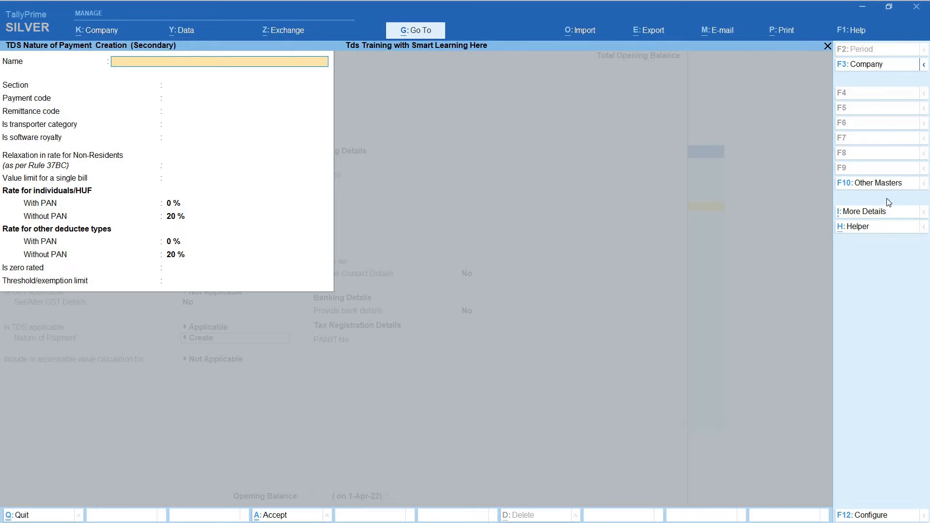
{"action": "left_click", "coordinate": [880, 234]}
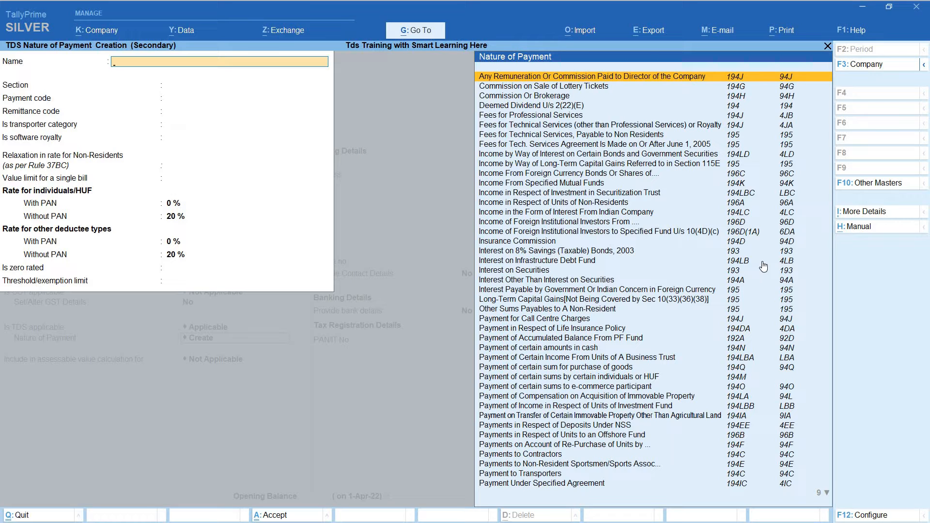
{"action": "key", "text": "Down"}
{"action": "key", "text": "Down"}
{"action": "key", "text": "Down"}
{"action": "key", "text": "Down"}
{"action": "key", "text": "Down"}
{"action": "key", "text": "Down"}
{"action": "key", "text": "Down"}
{"action": "key", "text": "Down"}
{"action": "key", "text": "Down"}
{"action": "key", "text": "Down"}
{"action": "key", "text": "Down"}
{"action": "key", "text": "Down"}
{"action": "key", "text": "Down"}
{"action": "key", "text": "Down"}
{"action": "key", "text": "Down"}
{"action": "key", "text": "Down"}
{"action": "key", "text": "Down"}
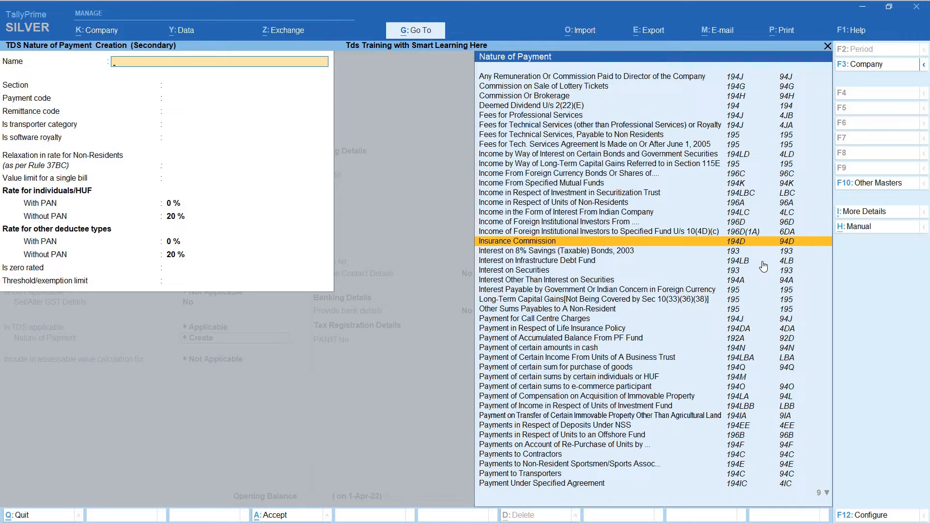
{"action": "key", "text": "Return"}
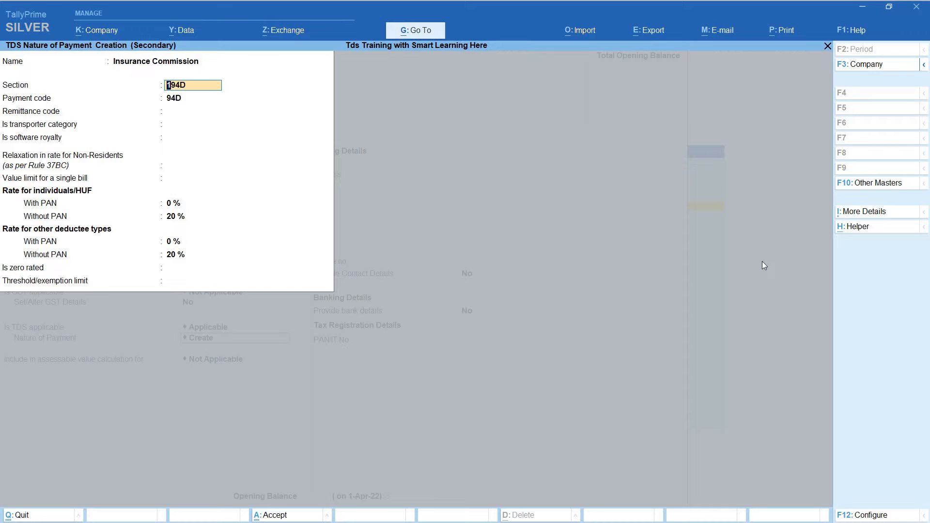
- View the TDS details history with the rate and exemption limit table for Insurance Commission, and close it
{"action": "left_click", "coordinate": [864, 212]}
{"action": "key", "text": "Return"}
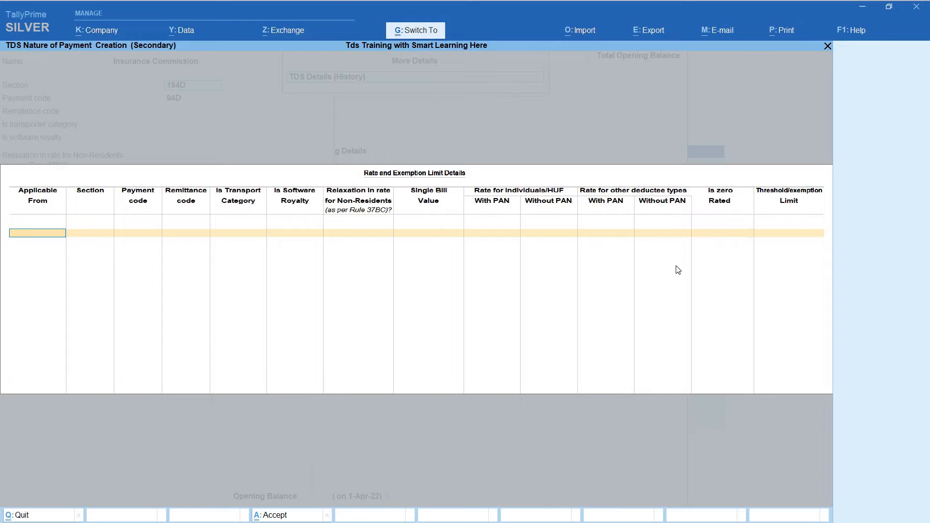
{"action": "key", "text": "Escape"}
{"action": "key", "text": "Escape"}
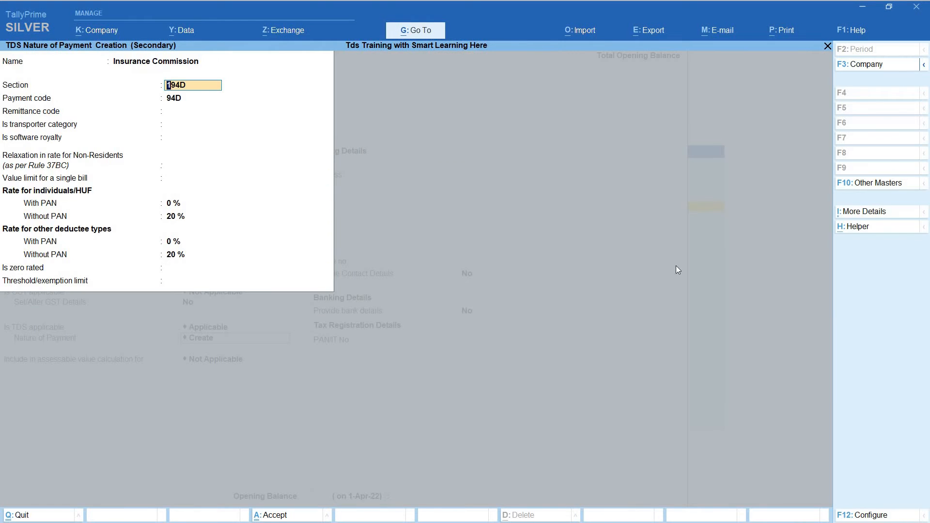
- Keep section 194D and payment code 94D, and set transporter category, software royalty and non-resident rate relaxation to No
{"action": "key", "text": "Return"}
{"action": "key", "text": "Return"}
{"action": "key", "text": "Return"}
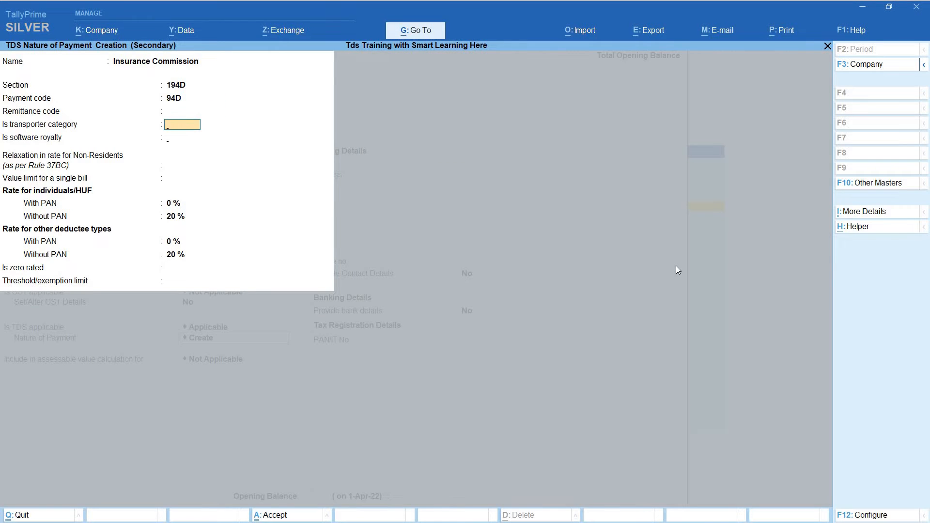
{"action": "key", "text": "Return"}
{"action": "key", "text": "Return"}
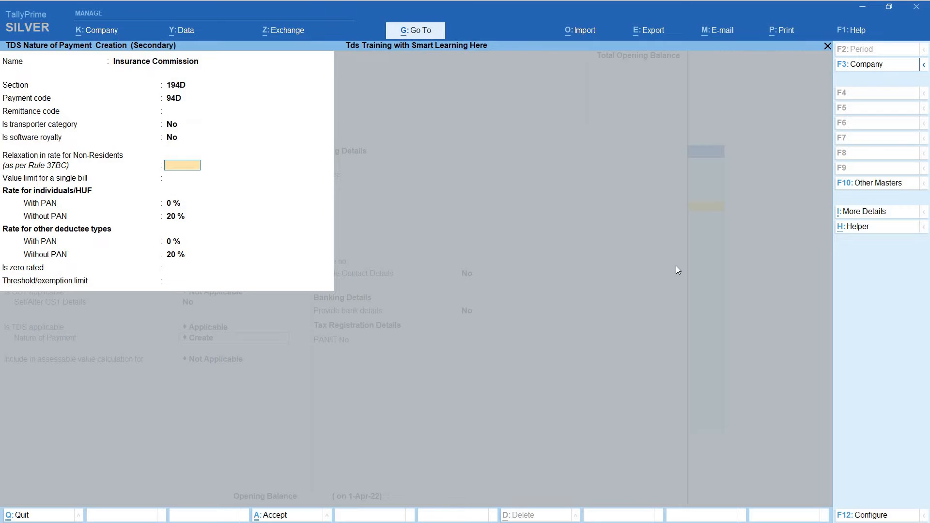
{"action": "key", "text": "Return"}
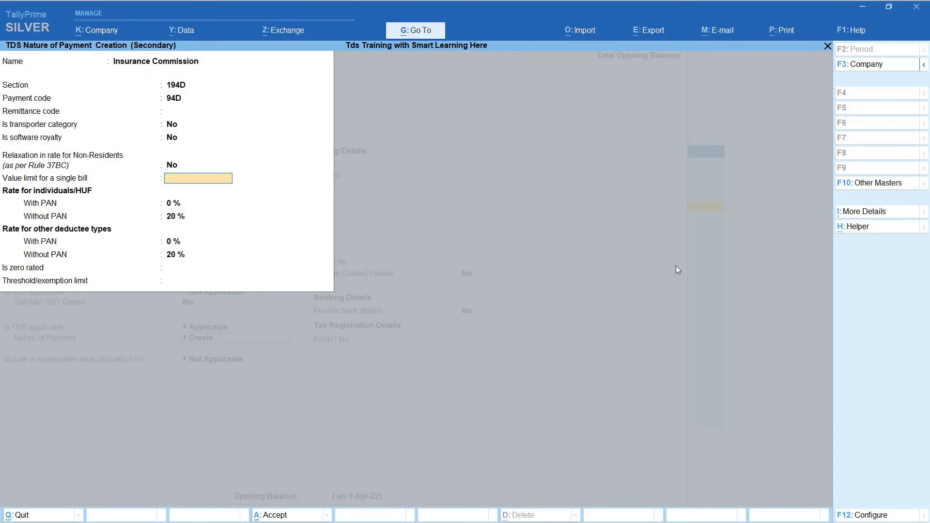
- Review the nature of payment configuration options, keep them all at Yes, and leave the single bill value limit blank
{"action": "key", "text": "F12"}
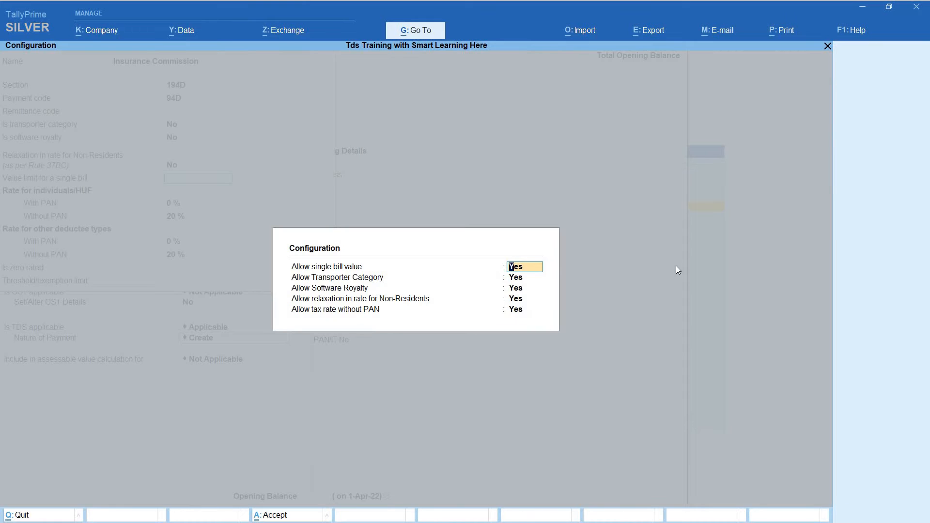
{"action": "key", "text": "Return"}
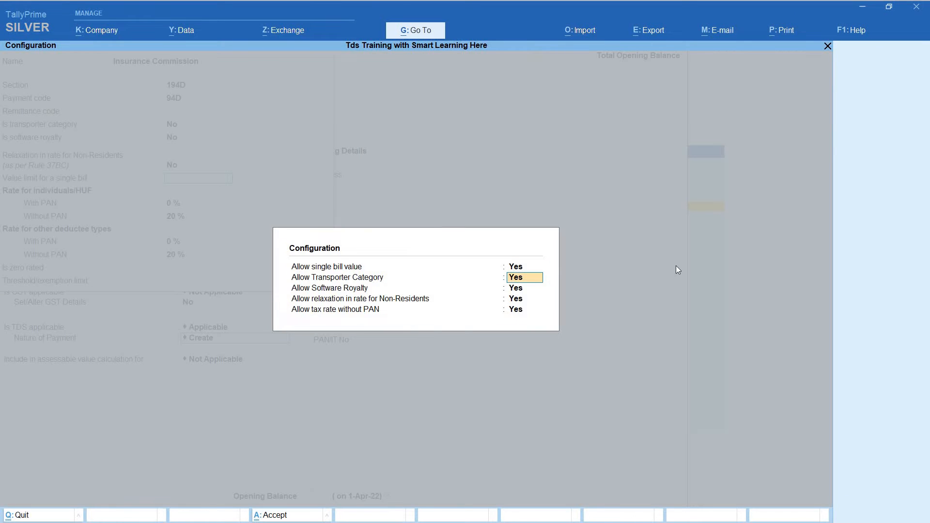
{"action": "key", "text": "Return"}
{"action": "key", "text": "Return"}
{"action": "key", "text": "Return"}
{"action": "key", "text": "Return"}
{"action": "key", "text": "Return"}
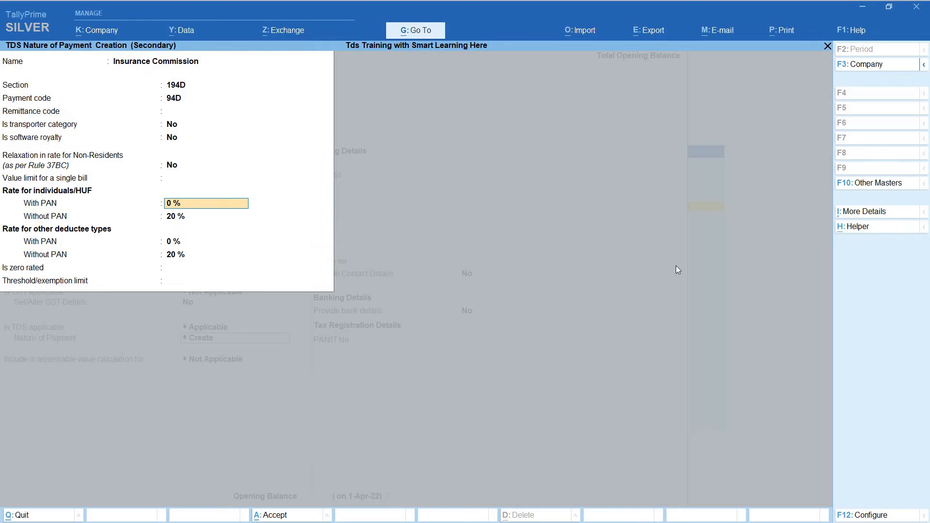
- Set the with-PAN rate for individuals/HUF to 5 %, keep the other rates, and quit the Insurance Commission creation without saving
{"action": "type", "text": "5"}
{"action": "key", "text": "Return"}
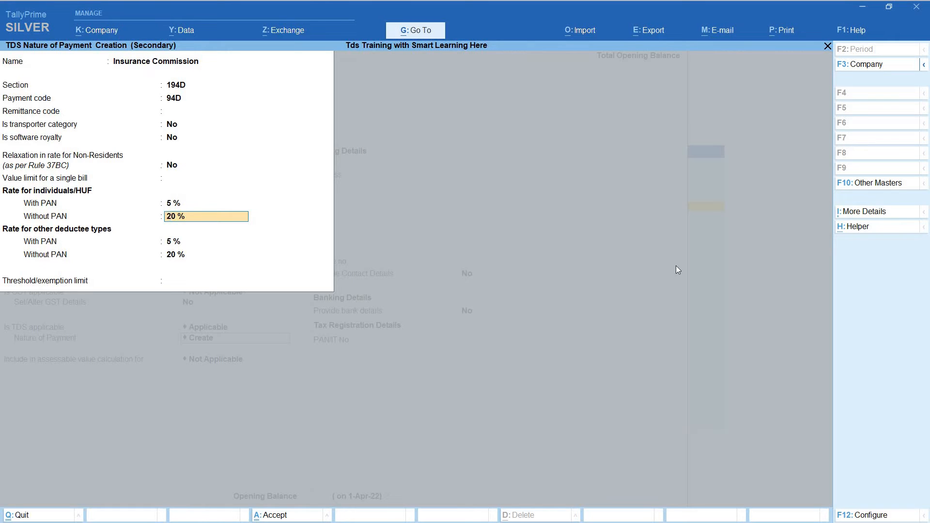
{"action": "key", "text": "Return"}
{"action": "key", "text": "Return"}
{"action": "key", "text": "Return"}
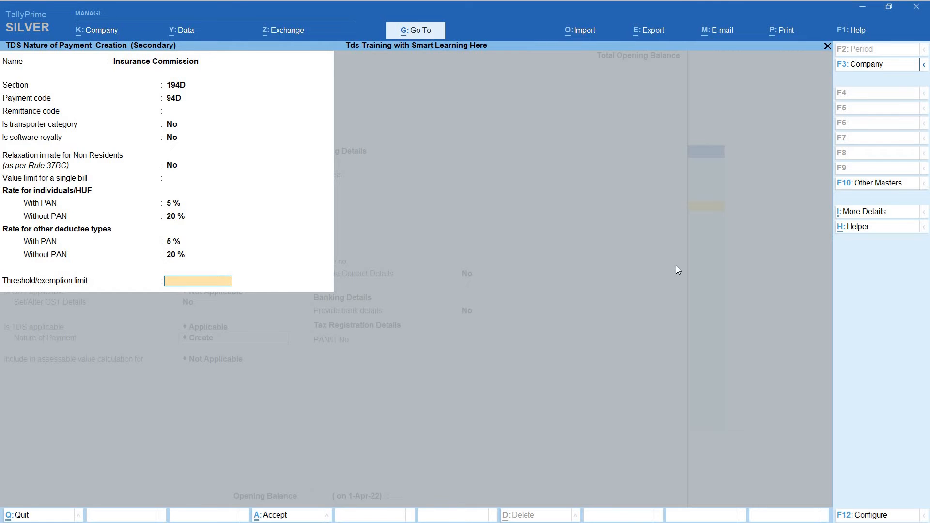
{"action": "key", "text": "ctrl+q"}
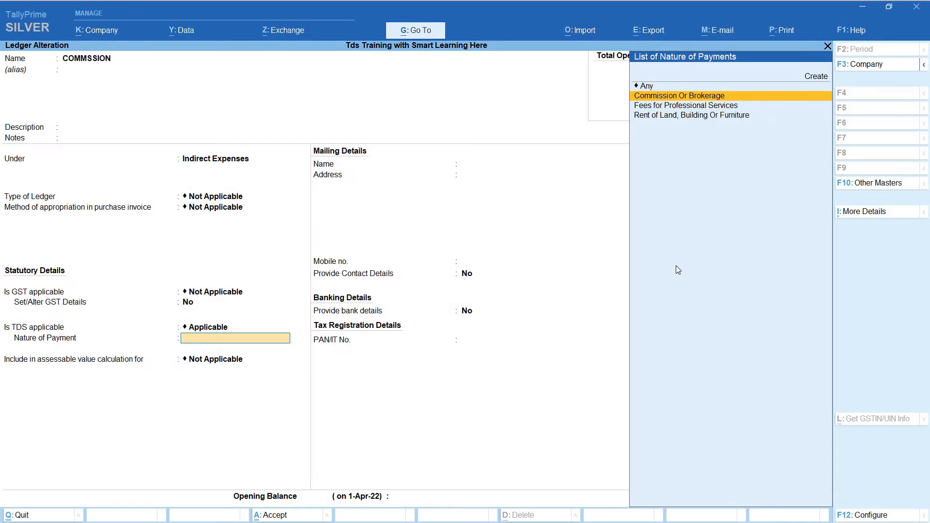
- Open the Commission Or Brokerage nature of payment, review its section, rates and threshold limit, and accept it
{"action": "key", "text": "ctrl+Return"}
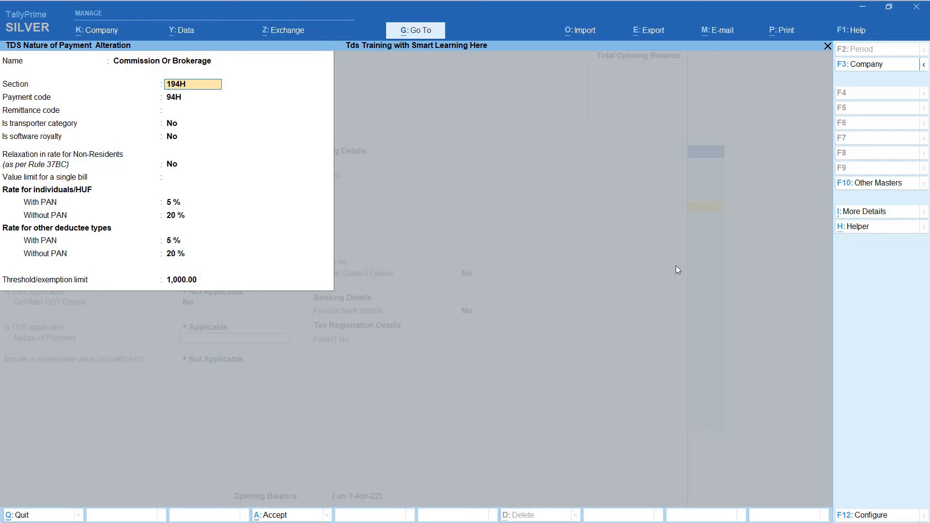
{"action": "key", "text": "ctrl"}
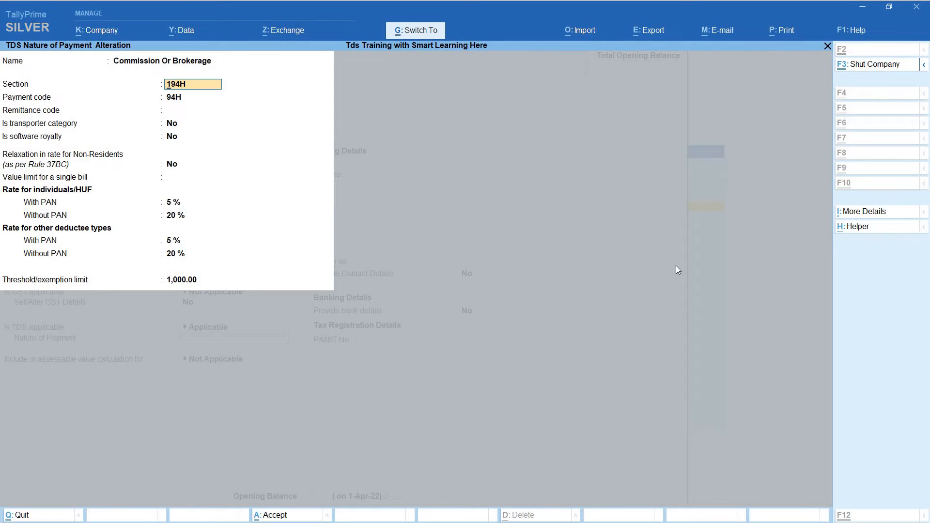
{"action": "key", "text": "ctrl+a"}
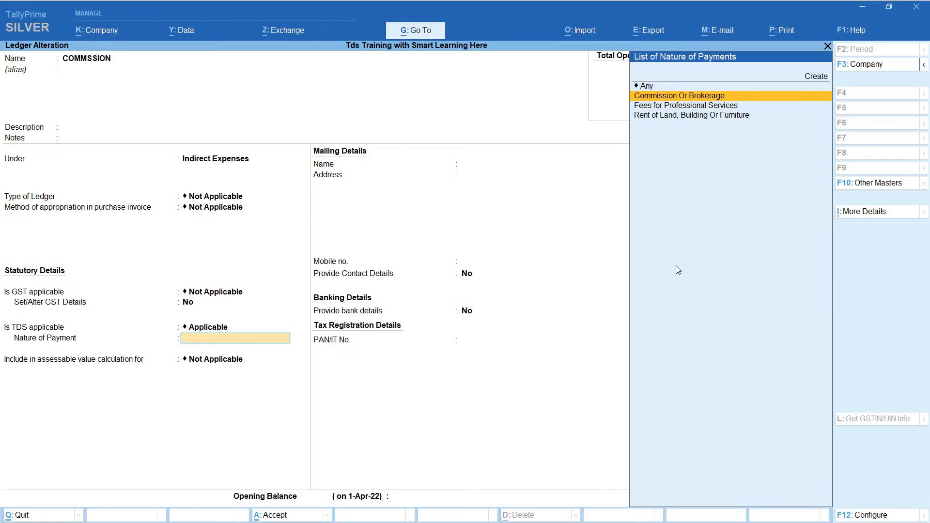
- Select Fees for Professional Services as the nature of payment, review its section and TDS rates, and accept it
{"action": "key", "text": "Down"}
{"action": "key", "text": "Return"}
{"action": "key", "text": "ctrl+a"}
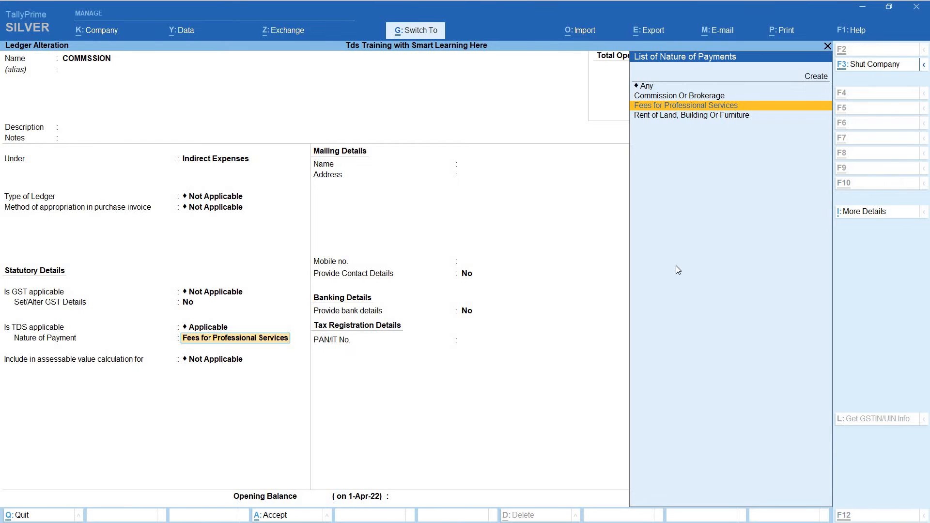
{"action": "key", "text": "ctrl+Return"}
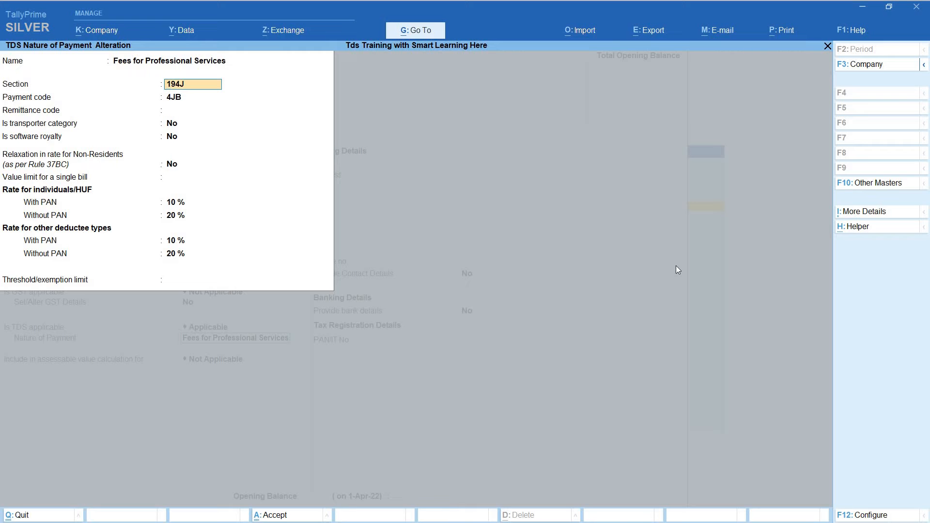
{"action": "key", "text": "ctrl+a"}
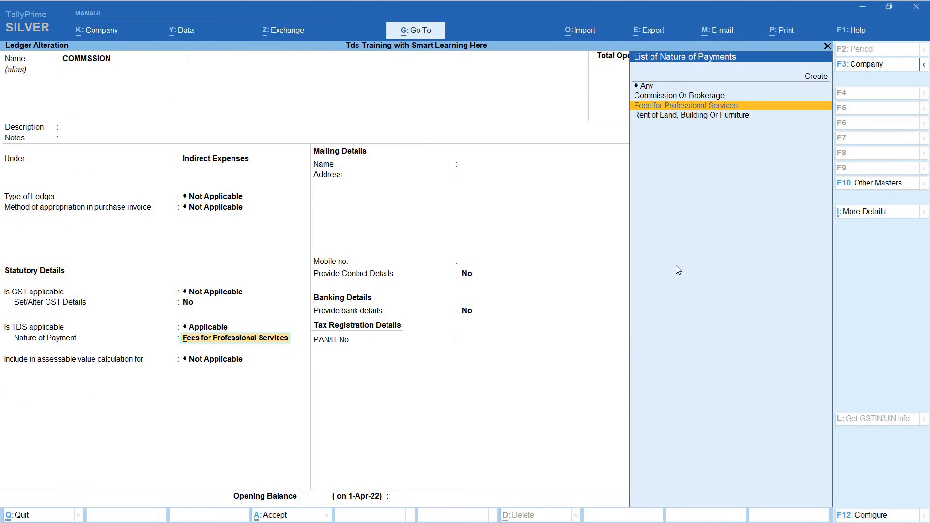
- Select Rent of Land, Building Or Furniture as the nature of payment, review its TDS rates and threshold limit, and accept it
{"action": "key", "text": "Down"}
{"action": "key", "text": "Return"}
{"action": "key", "text": "Return"}
{"action": "key", "text": "alt"}
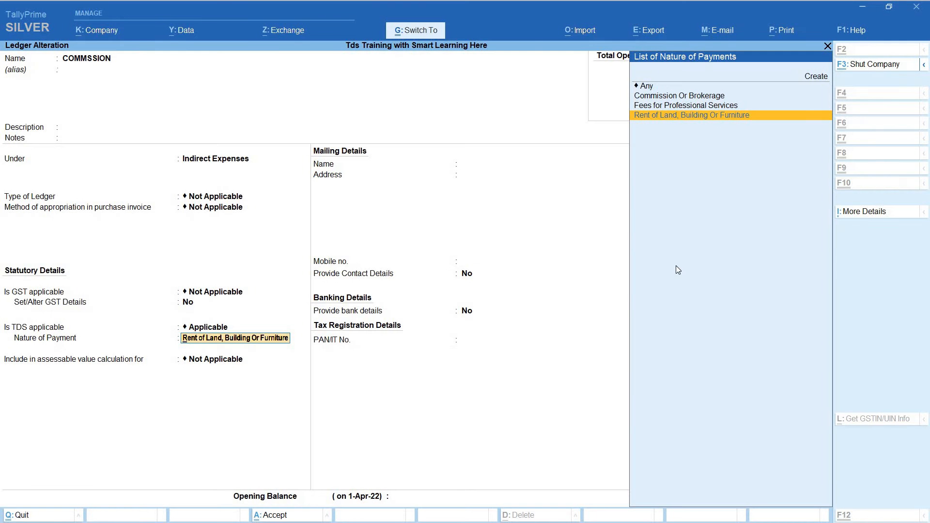
{"action": "key", "text": "ctrl+Return"}
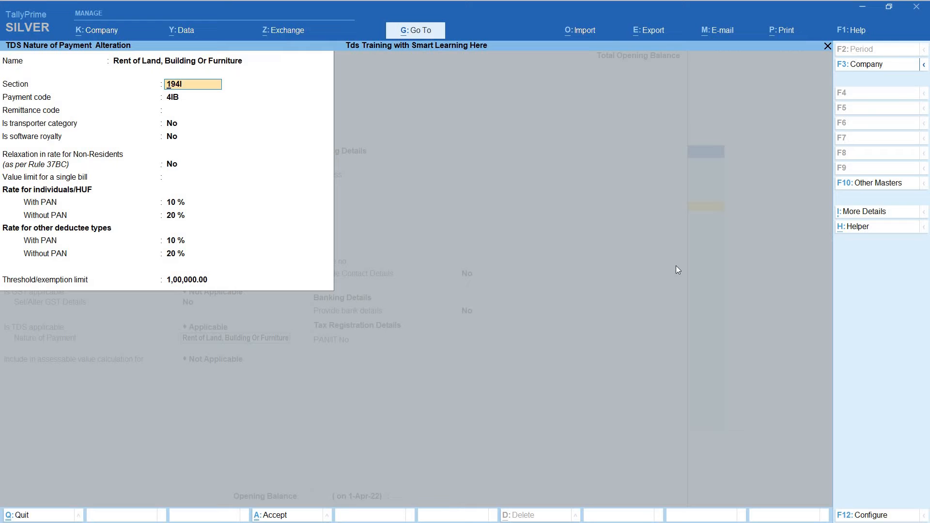
{"action": "key", "text": "ctrl+a"}
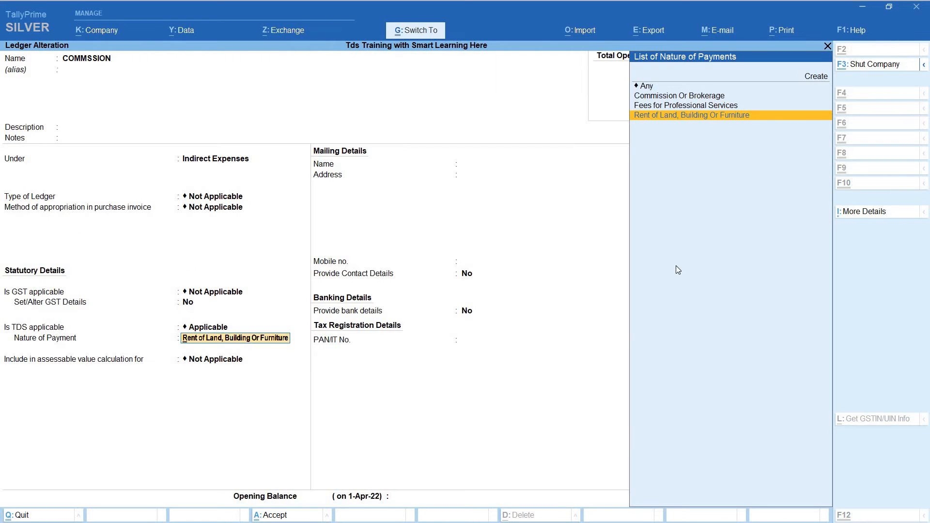
- Set the COMMSSION ledger's nature of payment to Commission Or Brokerage and save the ledger
{"action": "key", "text": "Up"}
{"action": "key", "text": "Up"}
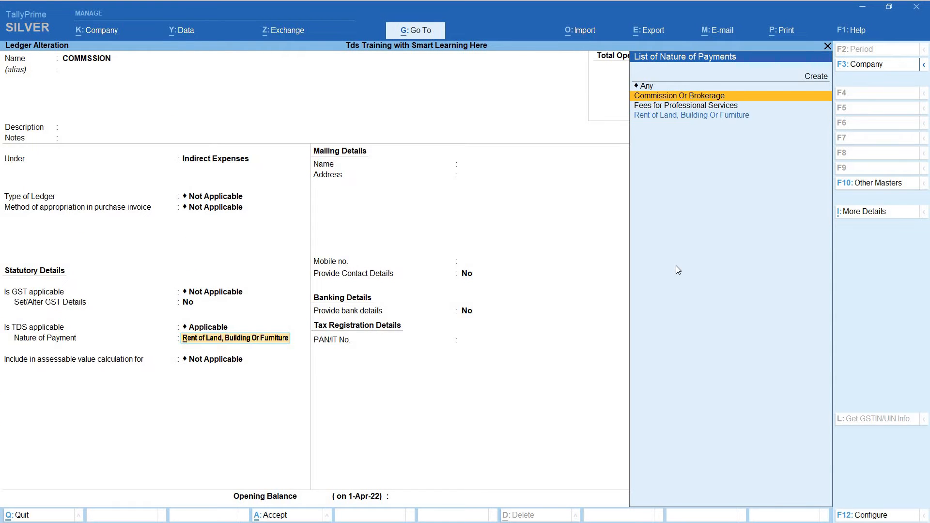
{"action": "key", "text": "Return"}
{"action": "key", "text": "ctrl+a"}
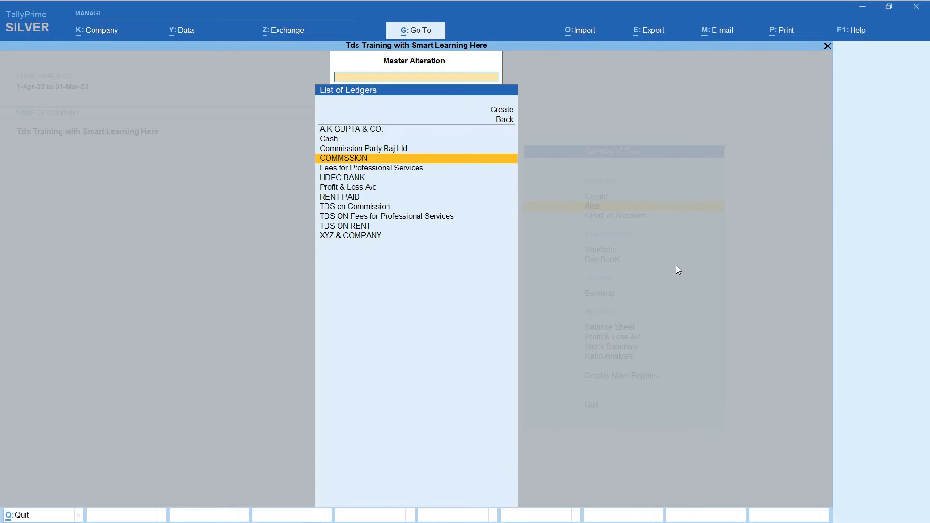
- Open the Fees for Professional Services ledger, check its TDS settings and nature of payment, and close it
{"action": "key", "text": "Down"}
{"action": "key", "text": "Down"}
{"action": "key", "text": "Up"}
{"action": "key", "text": "Return"}
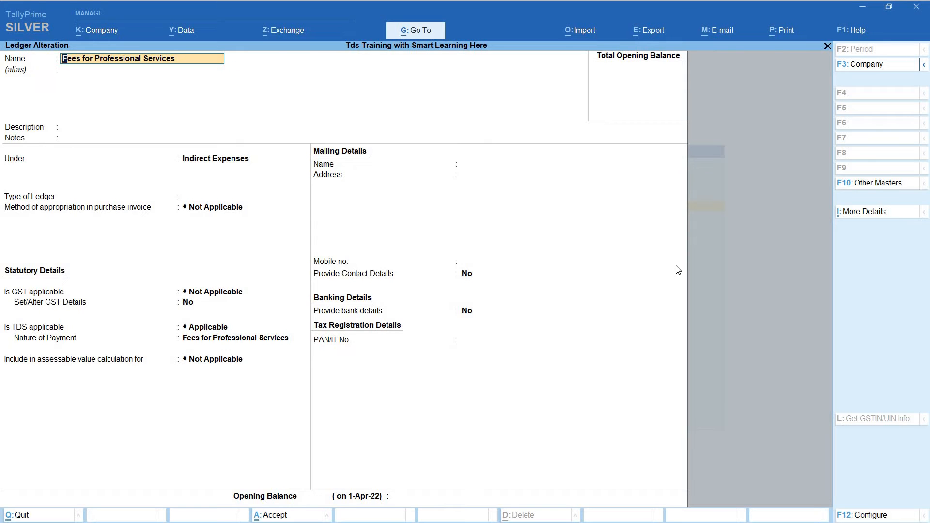
{"action": "key", "text": "Escape"}
- Open the RENT PAID ledger to check its TDS settings and nature of payment
{"action": "key", "text": "Down"}
{"action": "key", "text": "Down"}
{"action": "key", "text": "Down"}
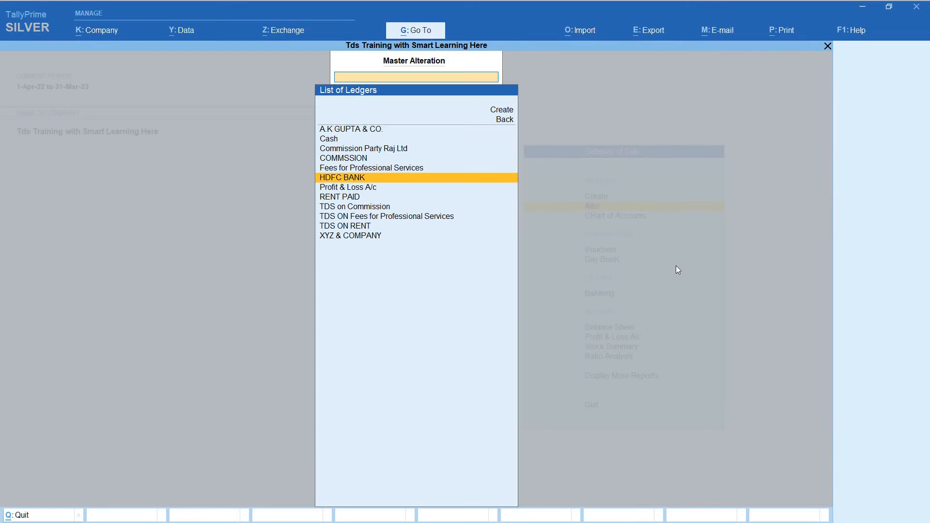
{"action": "key", "text": "Return"}
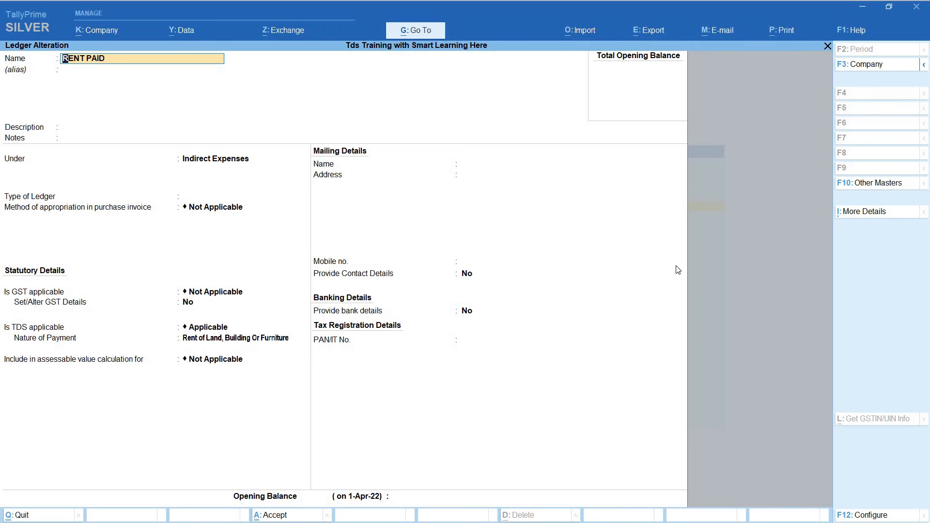
- Close the RENT PAID ledger and open the A.K GUPTA & CO. ledger for alteration
{"action": "key", "text": "ctrl+q"}
{"action": "key", "text": "Up"}
{"action": "key", "text": "Up"}
{"action": "key", "text": "Up"}
{"action": "key", "text": "Up"}
{"action": "key", "text": "Up"}
{"action": "key", "text": "Up"}
{"action": "key", "text": "Up"}
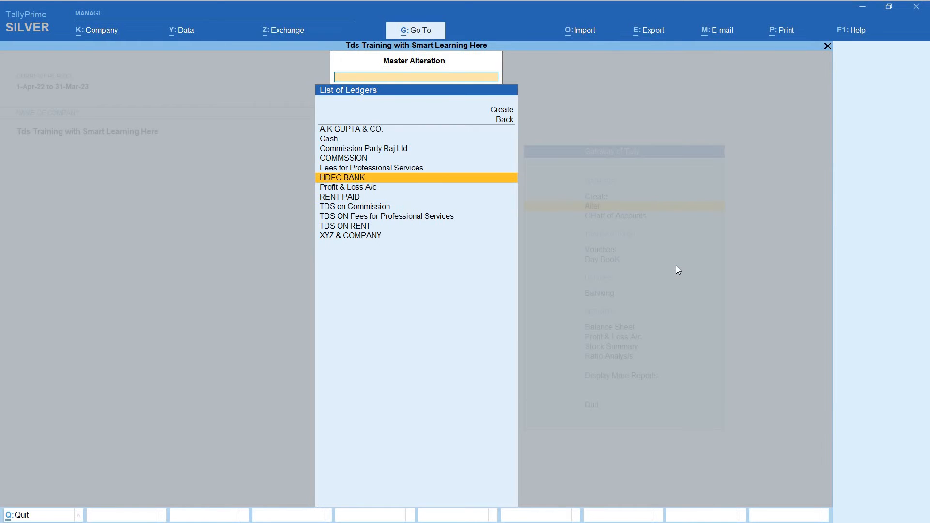
{"action": "key", "text": "Return"}
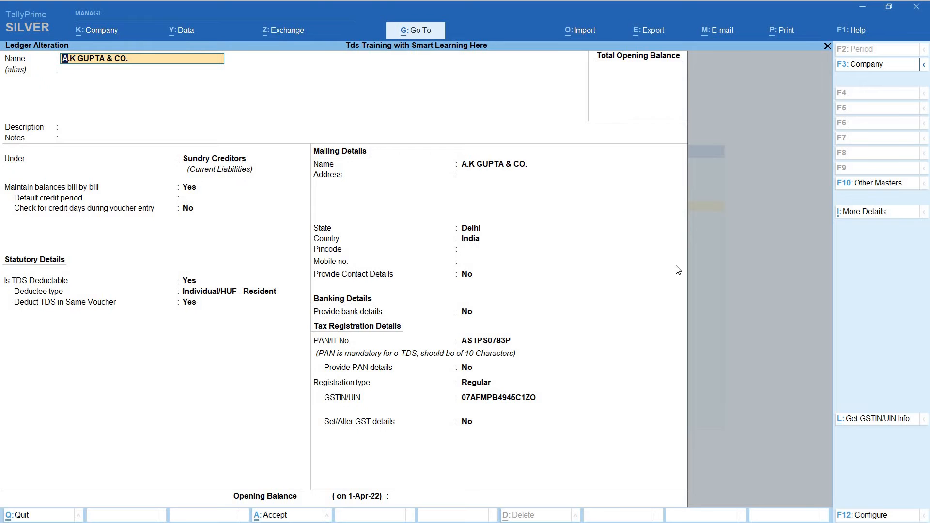
- Review the A.K GUPTA & CO. ledger's TDS deductable setting, deductee type, same-voucher deduction and PAN field, and accept the ledger
{"action": "key", "text": "Return"}
{"action": "key", "text": "Return"}
{"action": "key", "text": "Return"}
{"action": "key", "text": "Return"}
{"action": "key", "text": "Return"}
{"action": "key", "text": "Return"}
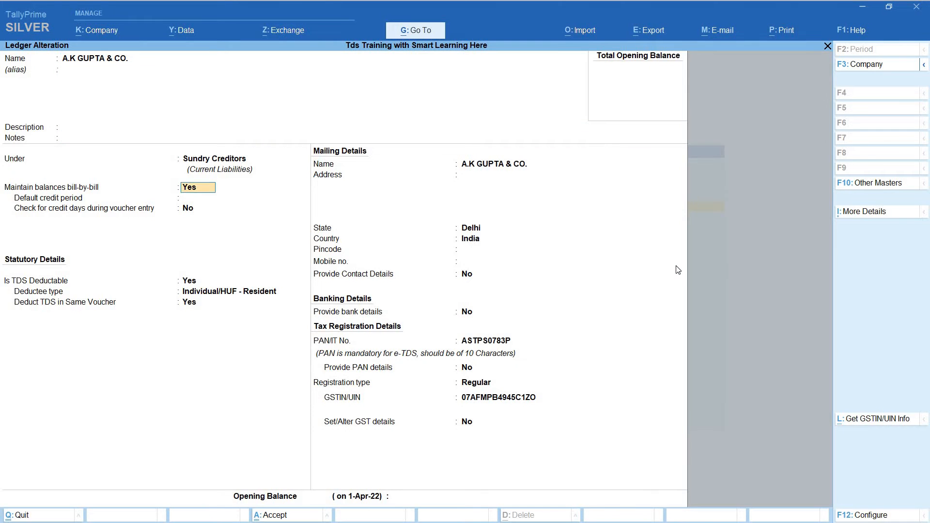
{"action": "key", "text": "Return"}
{"action": "key", "text": "Return"}
{"action": "key", "text": "Return"}
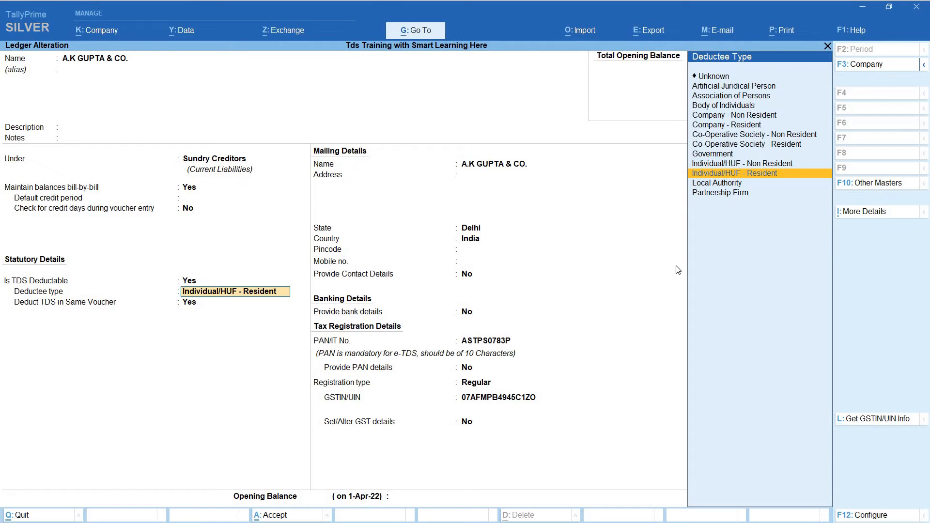
{"action": "key", "text": "Return"}
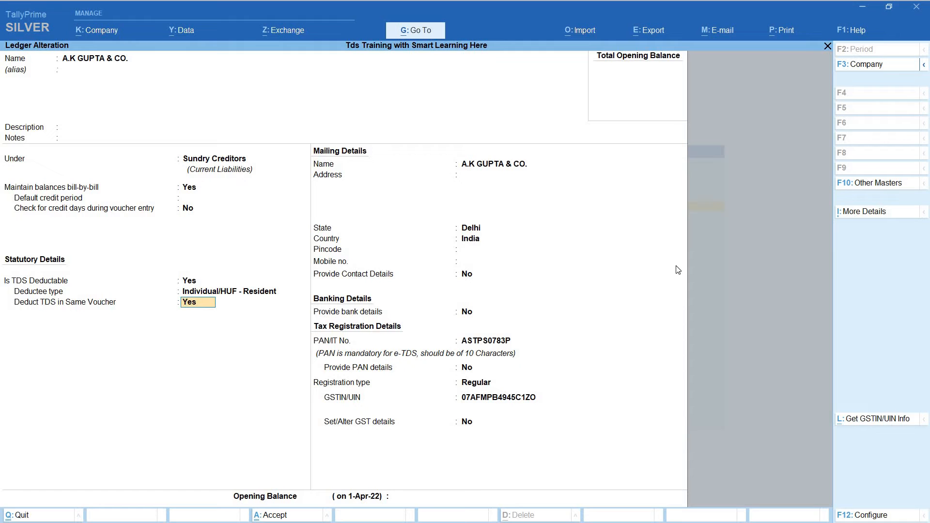
{"action": "left_click", "coordinate": [478, 342]}
{"action": "key", "text": "ctrl+a"}
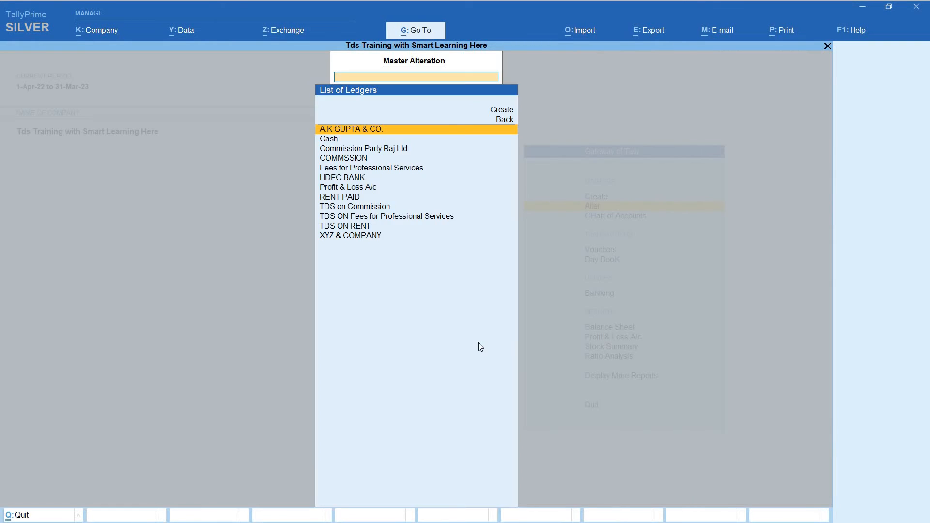
- Open the Commission Party Raj Ltd ledger, check its TDS and PAN details, and close it
{"action": "key", "text": "Down"}
{"action": "key", "text": "Down"}
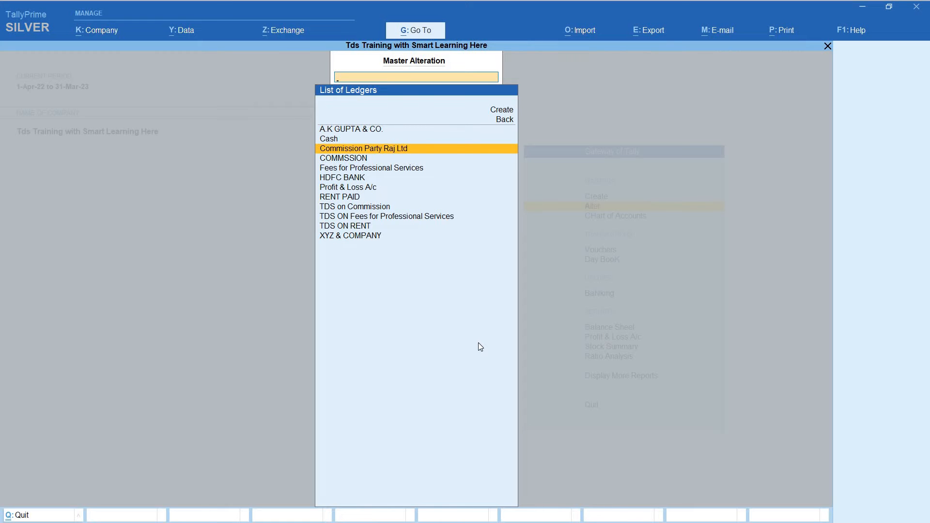
{"action": "key", "text": "Return"}
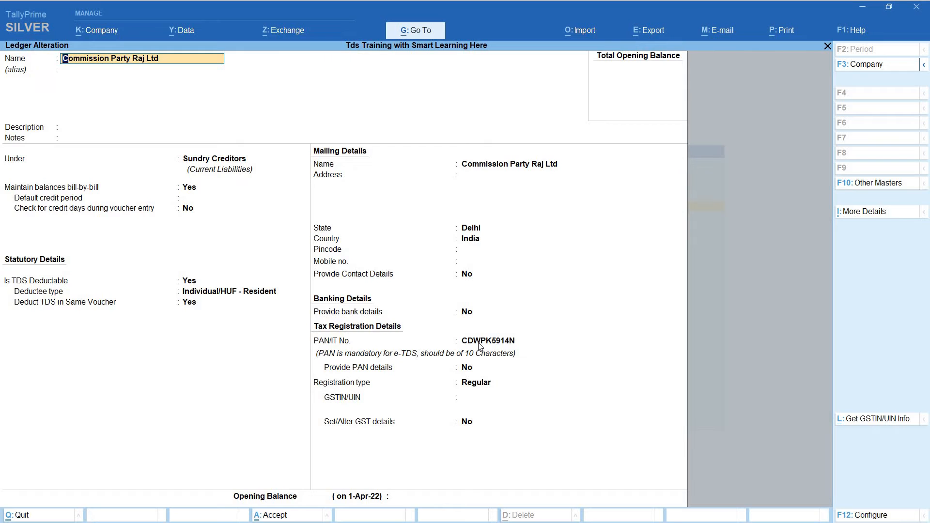
{"action": "key", "text": "ctrl"}
{"action": "key", "text": "Escape"}
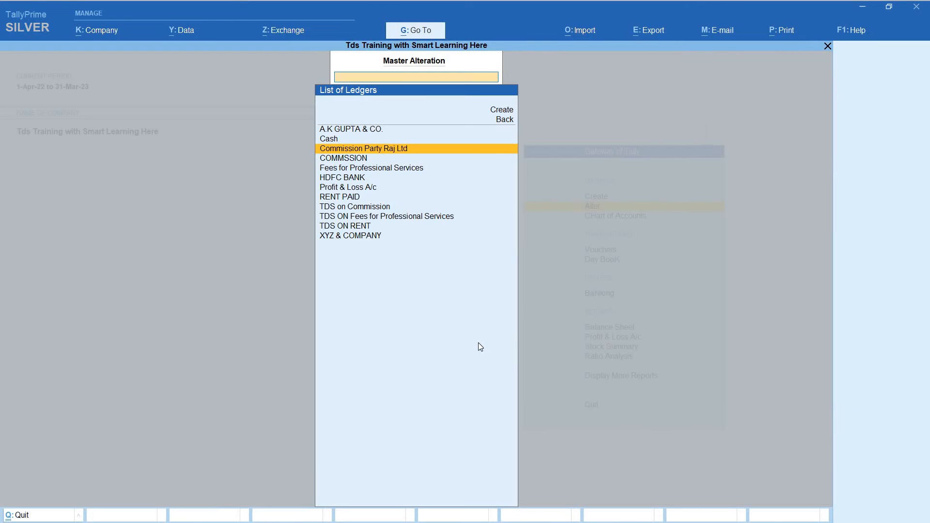
- Open the XYZ & COMPANY ledger to check its TDS and tax registration details
{"action": "key", "text": "Down"}
{"action": "key", "text": "Down"}
{"action": "key", "text": "Down"}
{"action": "key", "text": "Down"}
{"action": "key", "text": "Down"}
{"action": "key", "text": "Down"}
{"action": "key", "text": "Down"}
{"action": "key", "text": "Down"}
{"action": "key", "text": "Down"}
{"action": "key", "text": "Return"}
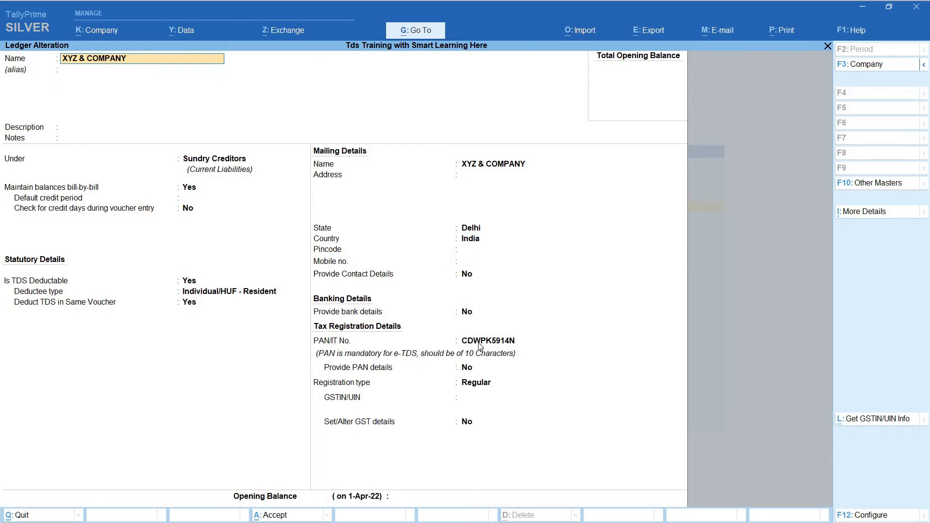
- Try clearing the PAN/IT number in the XYZ & COMPANY ledger and leave without saving
{"action": "left_click", "coordinate": [479, 342]}
{"action": "key", "text": "BackSpace"}
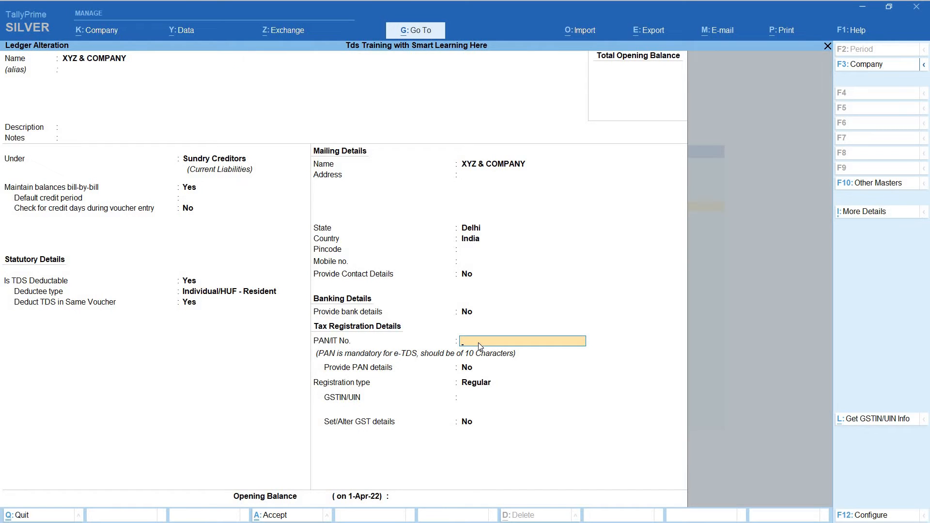
{"action": "key", "text": "Return"}
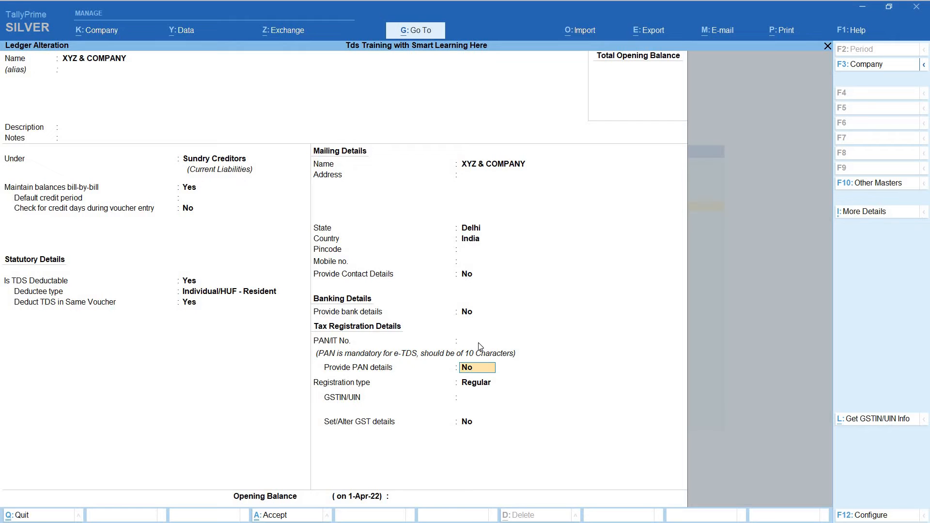
{"action": "key", "text": "Escape"}
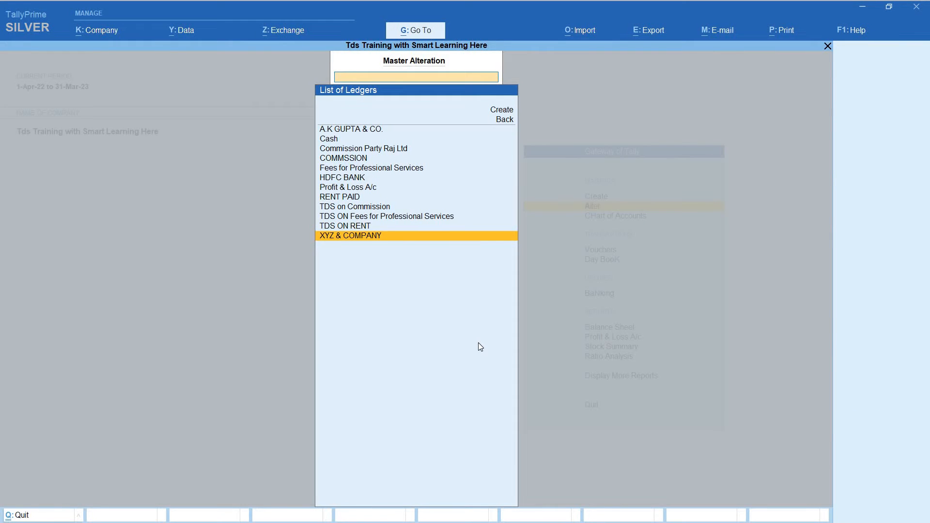
- Open the TDS on Commission ledger, review its duty/tax type and the nature of payment options, and close it unsaved
{"action": "key", "text": "Up"}
{"action": "key", "text": "Up"}
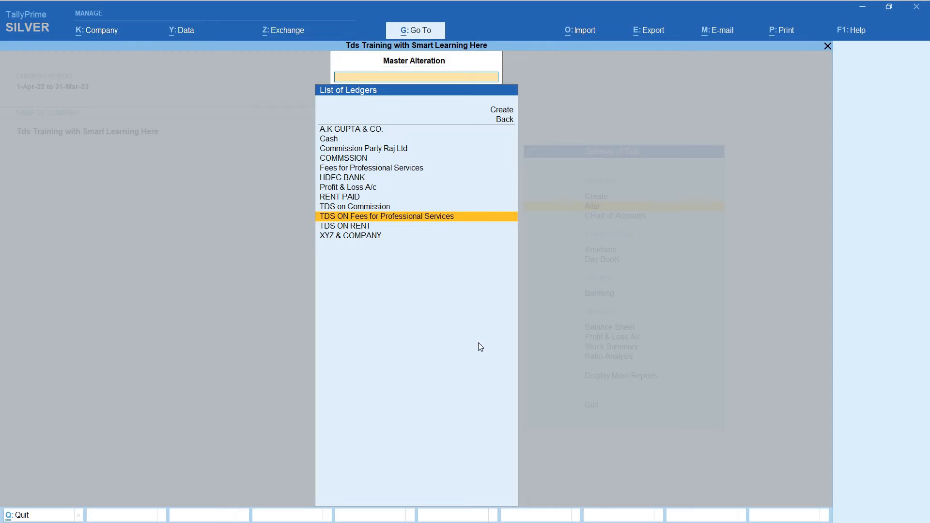
{"action": "key", "text": "Up"}
{"action": "key", "text": "Return"}
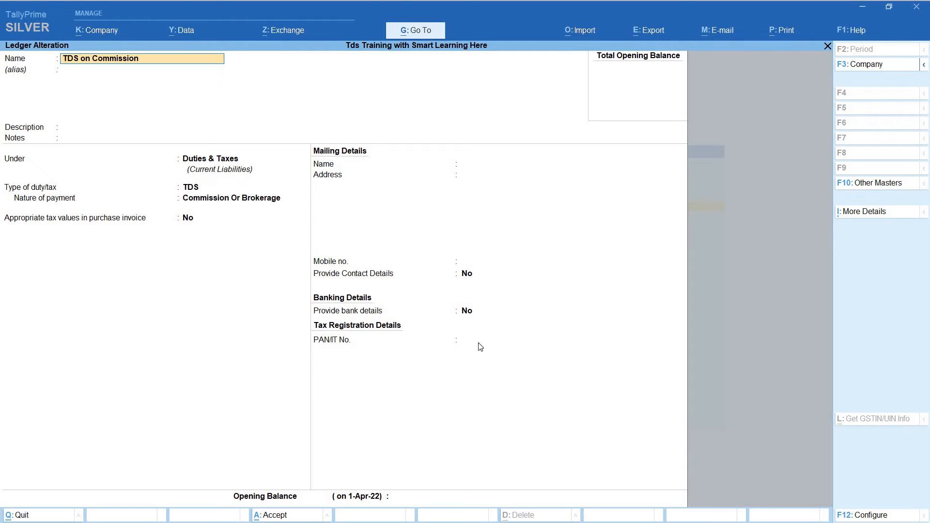
{"action": "key", "text": "Return"}
{"action": "key", "text": "Return"}
{"action": "key", "text": "Return"}
{"action": "key", "text": "Return"}
{"action": "key", "text": "Return"}
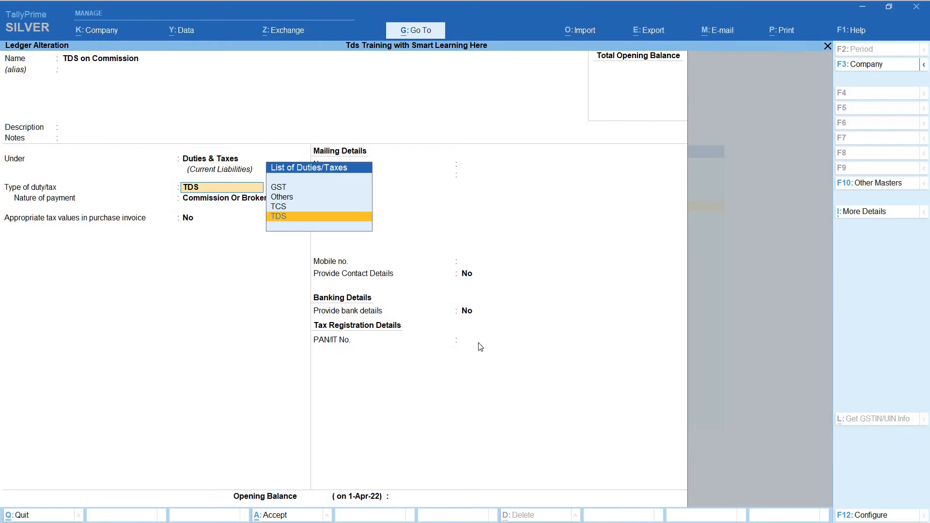
{"action": "key", "text": "Return"}
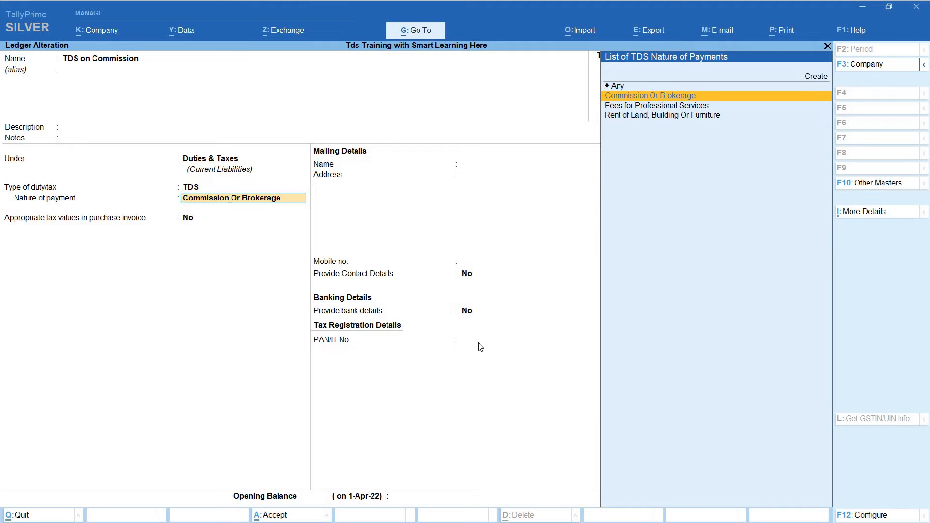
{"action": "key", "text": "Up"}
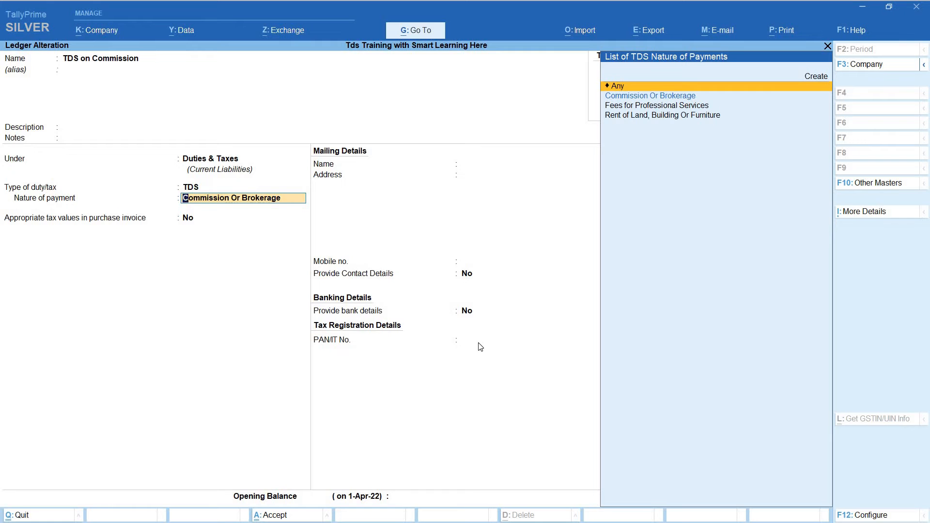
{"action": "key", "text": "Escape"}
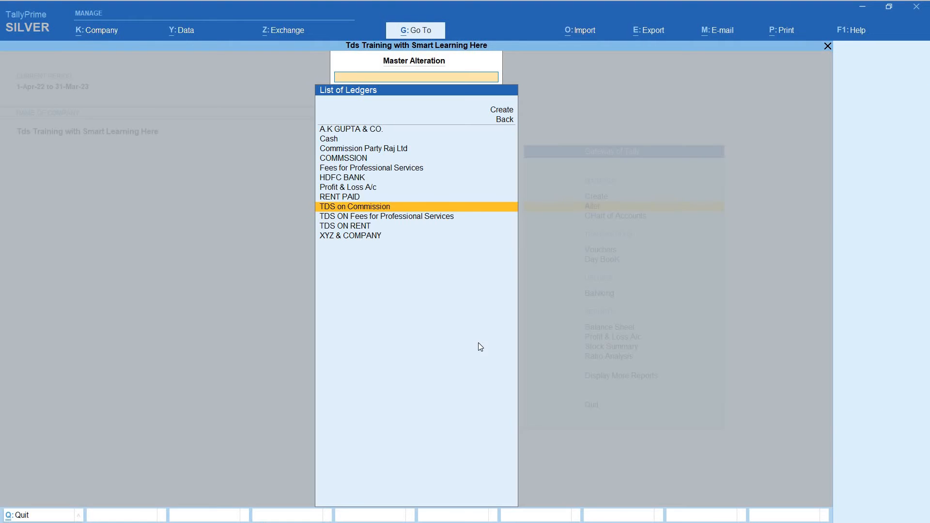
- Open the TDS ON Fees for Professional Services and TDS ON RENT ledgers in turn, check their settings and close them
{"action": "key", "text": "Down"}
{"action": "key", "text": "Return"}
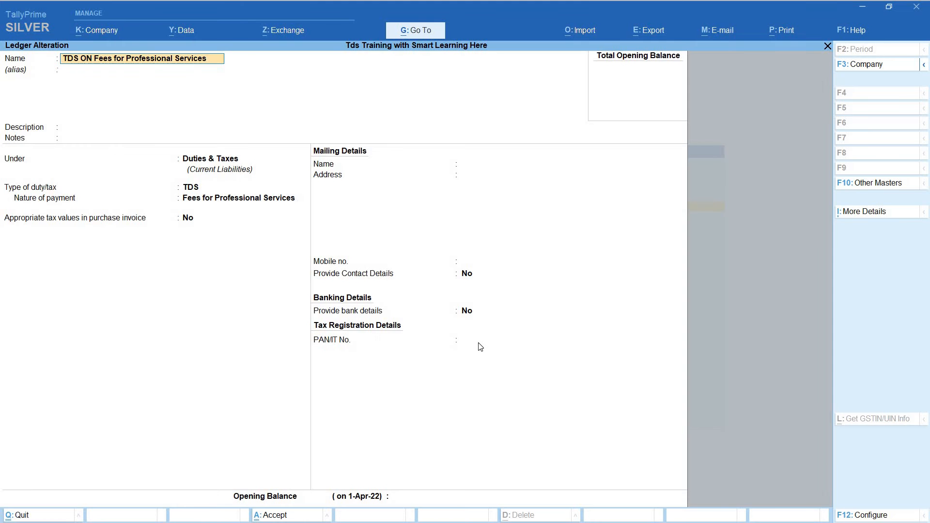
{"action": "key", "text": "Escape"}
{"action": "key", "text": "Down"}
{"action": "key", "text": "Return"}
{"action": "key", "text": "Escape"}
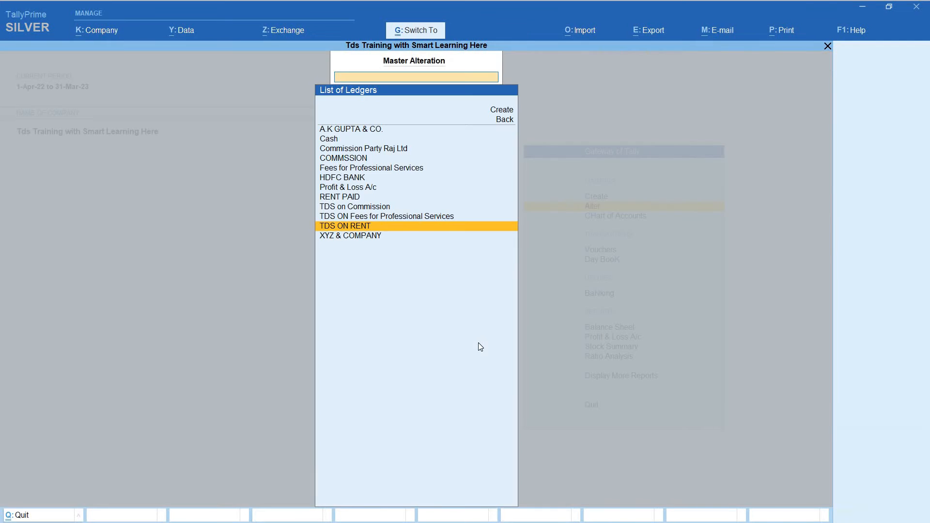
- Leave ledger alteration and start a new Purchase voucher
{"action": "key", "text": "Escape"}
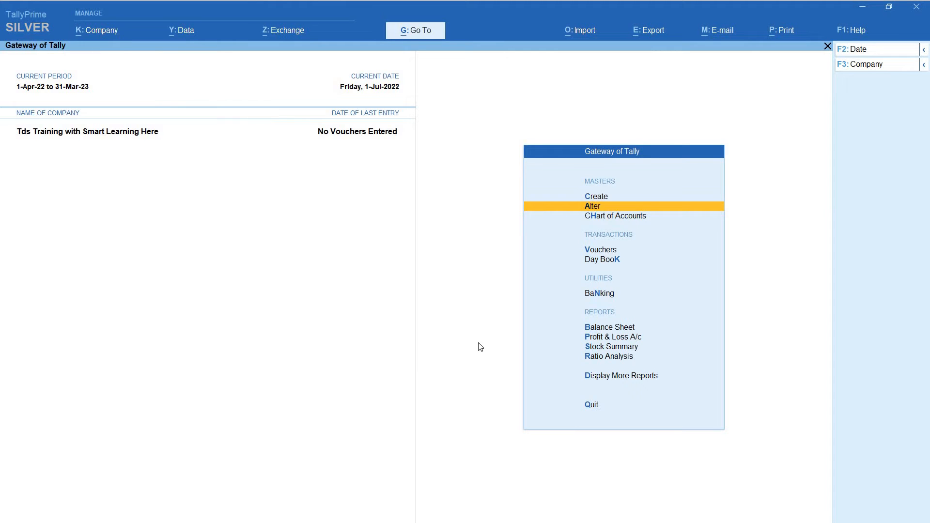
{"action": "key", "text": "Down"}
{"action": "key", "text": "Down"}
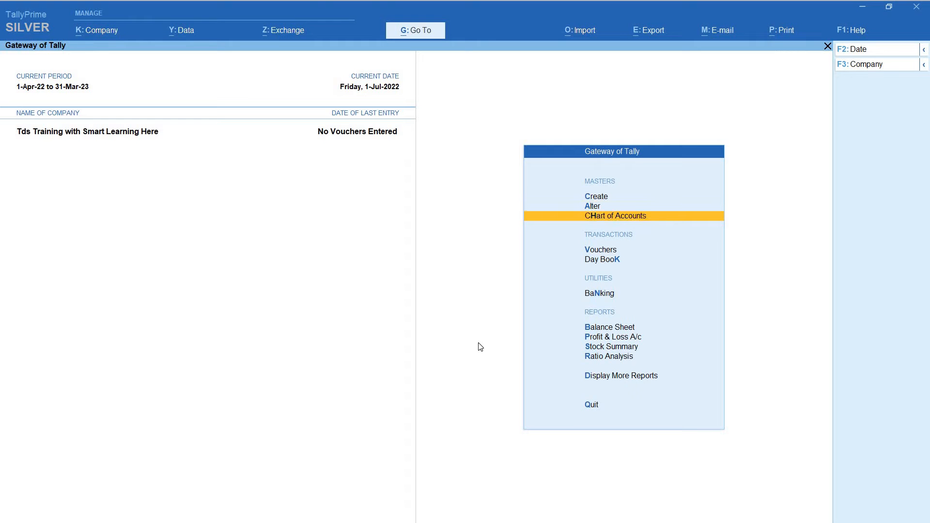
{"action": "key", "text": "Return"}
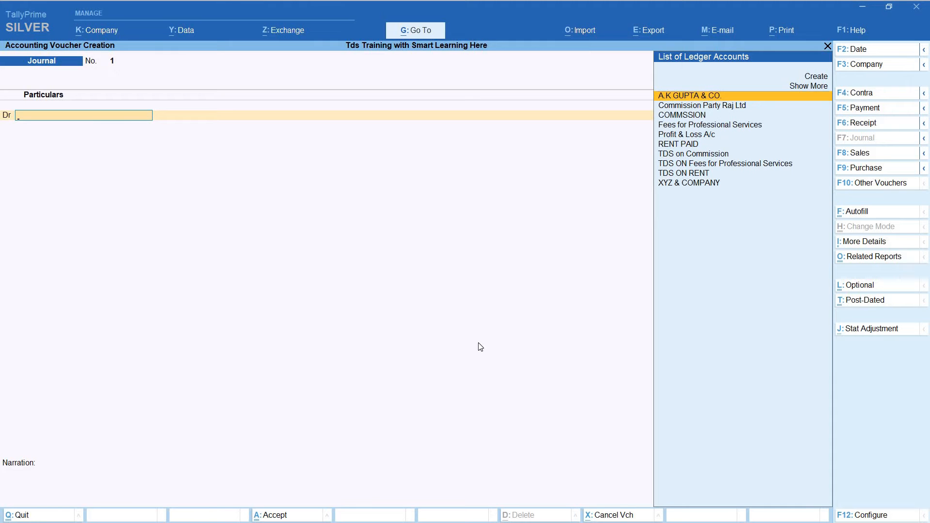
{"action": "left_click", "coordinate": [903, 173]}
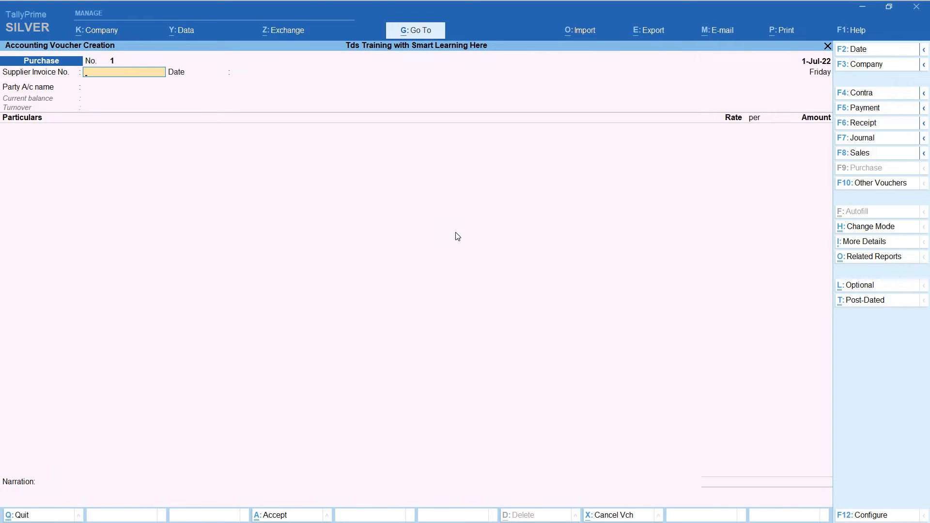
- Leave the supplier invoice number blank, set the party account to A.K GUPTA & CO., and accept the default receipt and party details
{"action": "key", "text": "Return"}
{"action": "key", "text": "Return"}
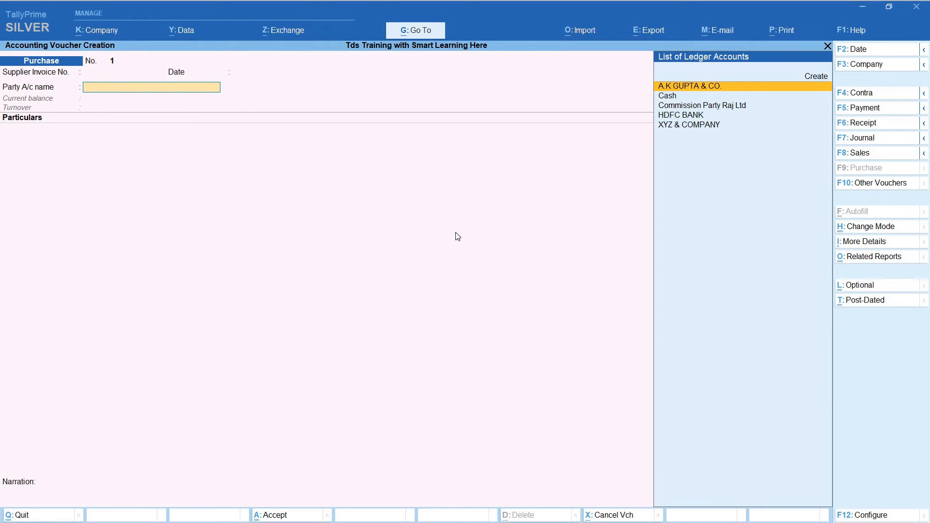
{"action": "key", "text": "Down"}
{"action": "key", "text": "Up"}
{"action": "key", "text": "Return"}
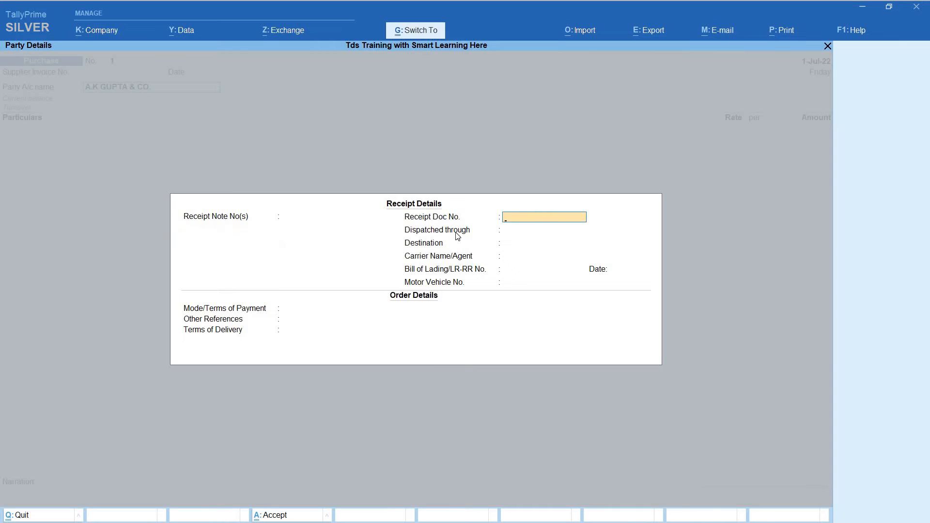
{"action": "key", "text": "ctrl+a"}
{"action": "key", "text": "ctrl+a"}
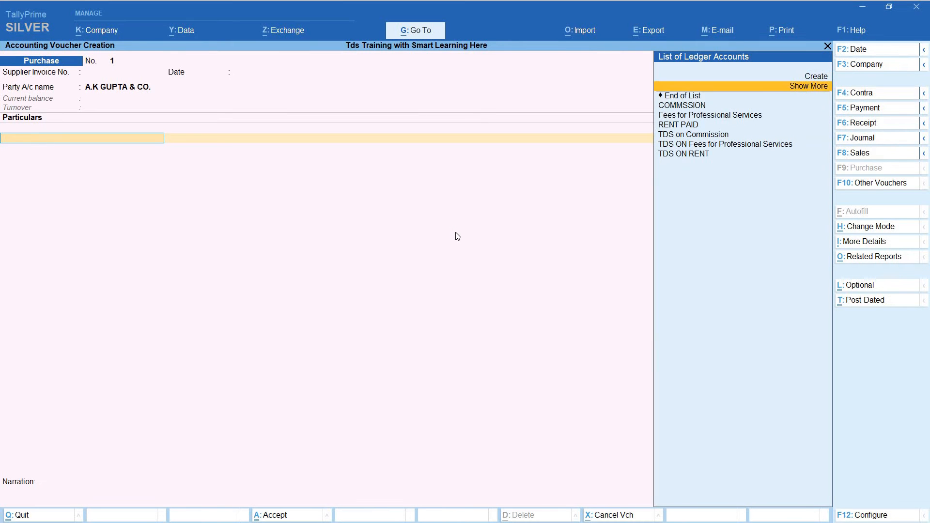
- Add the RENT PAID ledger to the purchase voucher with an amount of 1,20,000
{"action": "key", "text": "Down"}
{"action": "key", "text": "Down"}
{"action": "key", "text": "Down"}
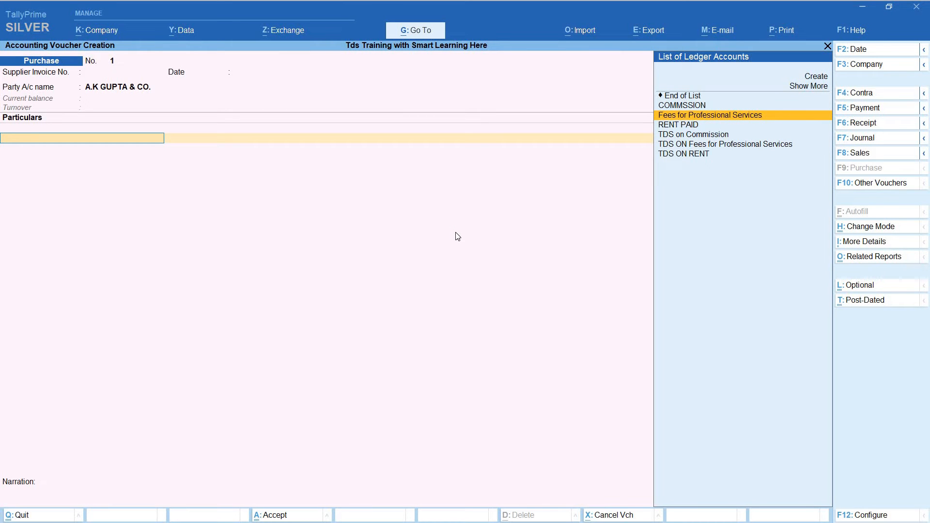
{"action": "key", "text": "Up"}
{"action": "key", "text": "Down"}
{"action": "key", "text": "Down"}
{"action": "key", "text": "Return"}
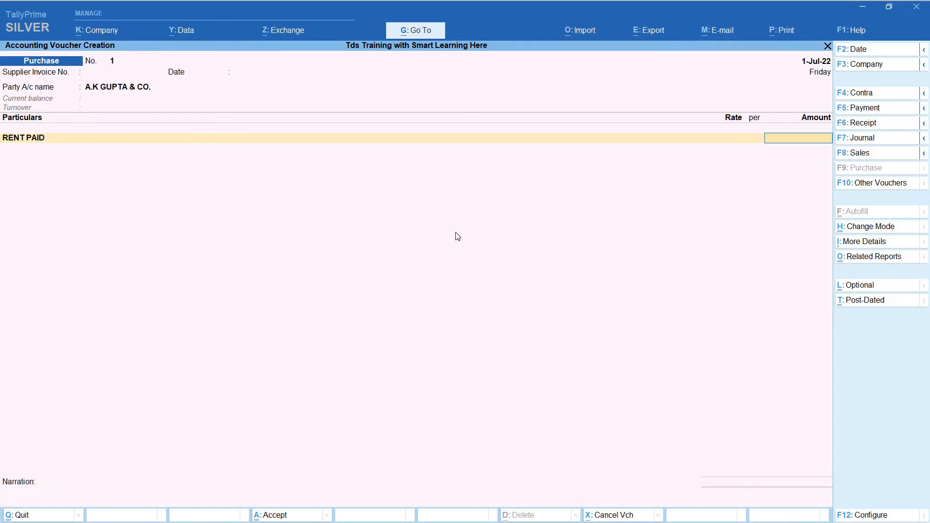
{"action": "type", "text": "1,20,000"}
{"action": "key", "text": "Return"}
- Add the TDS ON RENT ledger as the second line and accept its automatically calculated deduction
{"action": "key", "text": "Down"}
{"action": "key", "text": "Down"}
{"action": "key", "text": "Down"}
{"action": "key", "text": "Down"}
{"action": "key", "text": "Down"}
{"action": "key", "text": "Down"}
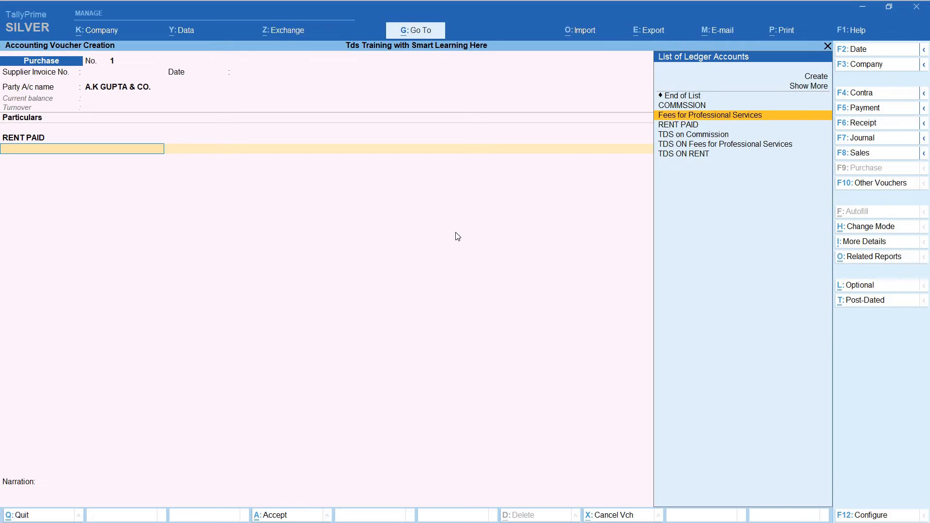
{"action": "key", "text": "Return"}
{"action": "key", "text": "Return"}
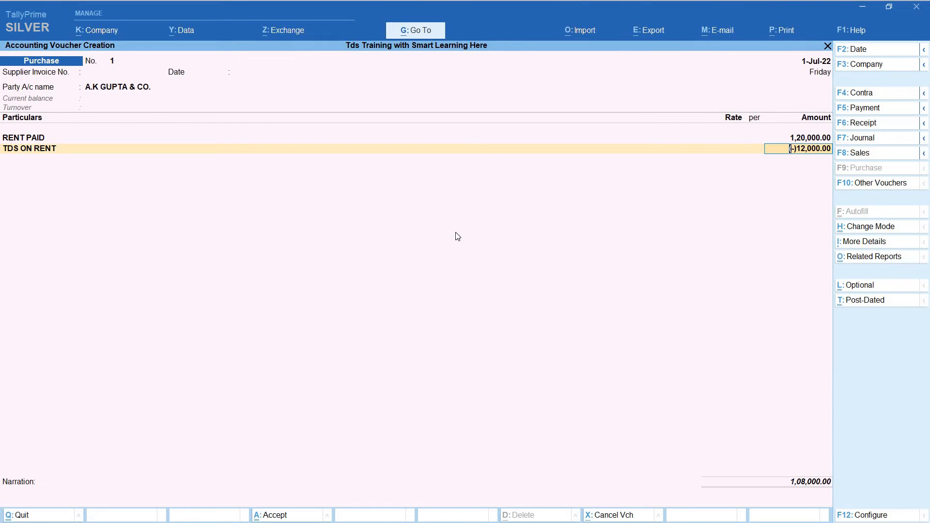
{"action": "key", "text": "Return"}
- Finish the entries, accept the bill-wise details with New Ref 1 for the bill and the TDS, and save the voucher
{"action": "key", "text": "Return"}
{"action": "key", "text": "Return"}
{"action": "key", "text": "Return"}
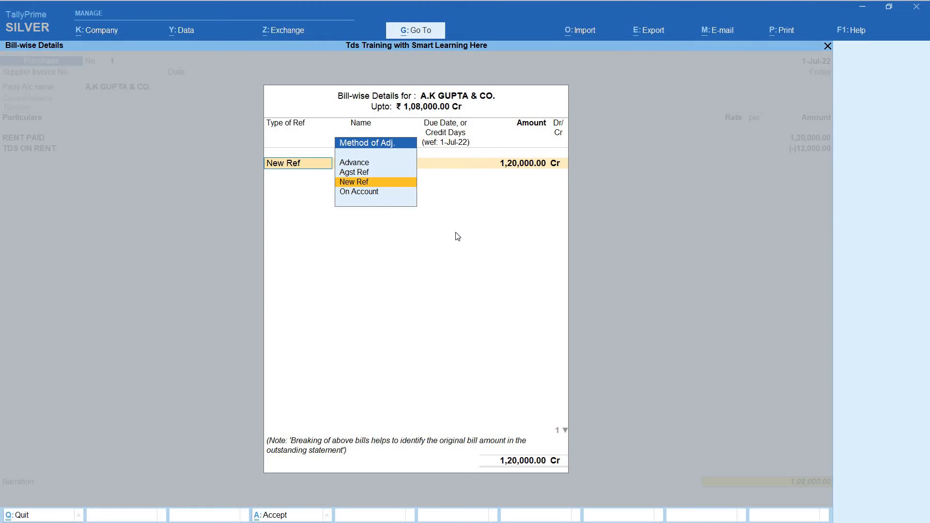
{"action": "key", "text": "Return"}
{"action": "key", "text": "Return"}
{"action": "key", "text": "Return"}
{"action": "key", "text": "Return"}
{"action": "key", "text": "Return"}
{"action": "key", "text": "Return"}
{"action": "key", "text": "Return"}
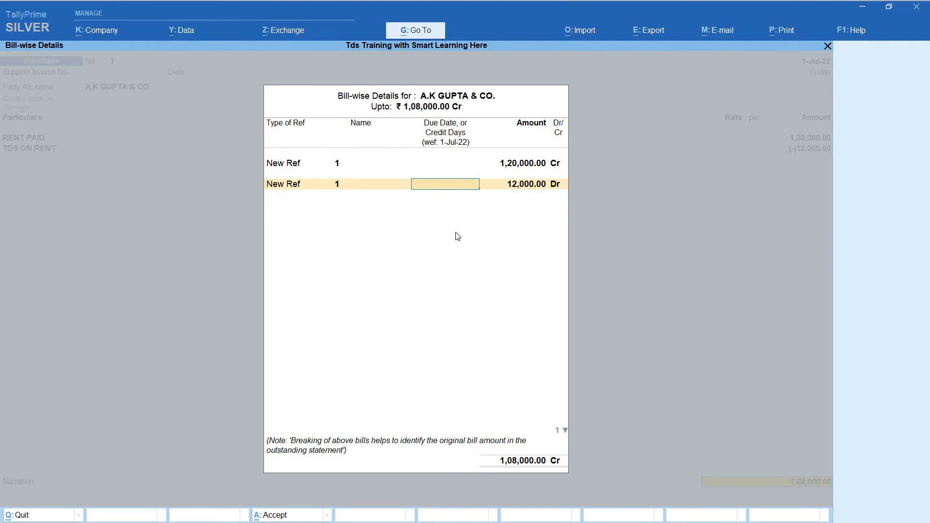
{"action": "key", "text": "Return"}
{"action": "key", "text": "Return"}
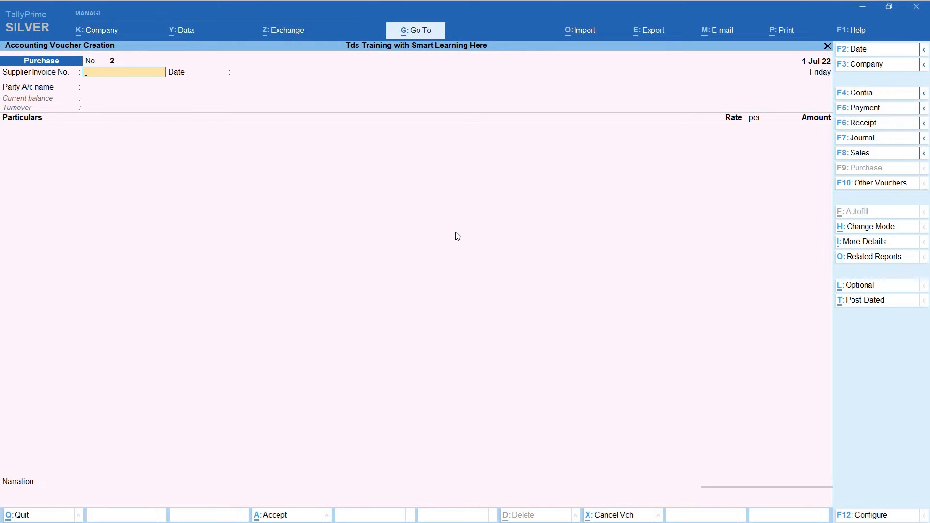
- Leave the supplier invoice number blank, set the party account to XYZ & COMPANY, and accept the default receipt and party details
{"action": "key", "text": "Return"}
{"action": "key", "text": "Return"}
{"action": "key", "text": "Down"}
{"action": "key", "text": "Down"}
{"action": "key", "text": "Up"}
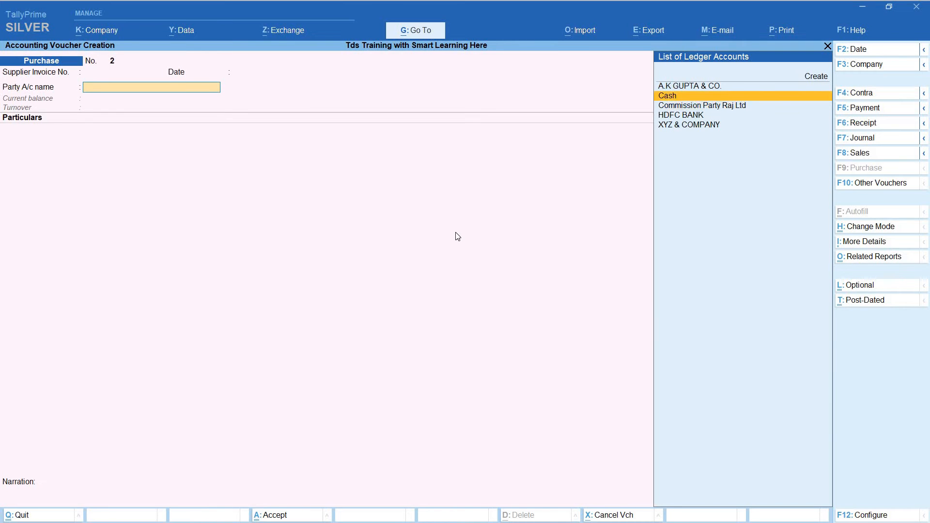
{"action": "key", "text": "Down"}
{"action": "key", "text": "Down"}
{"action": "key", "text": "Down"}
{"action": "key", "text": "Return"}
{"action": "key", "text": "ctrl+a"}
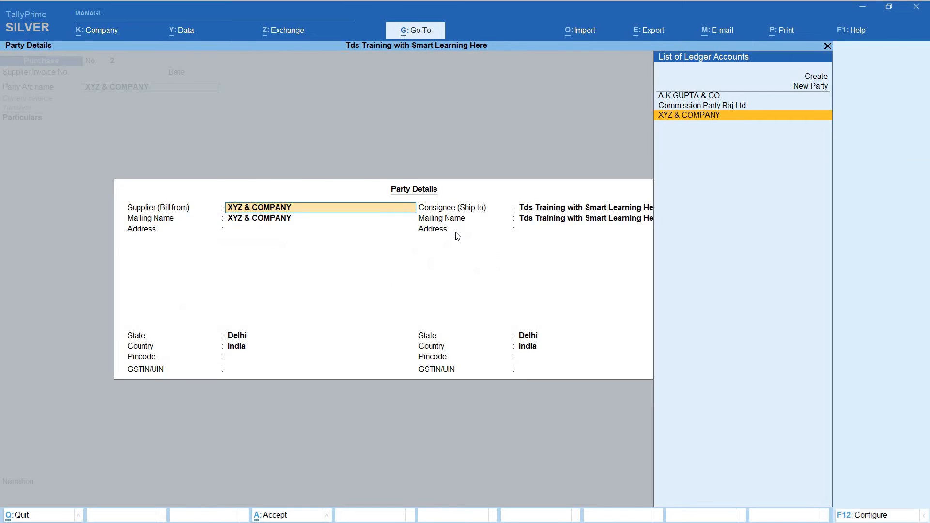
{"action": "key", "text": "ctrl+a"}
- Add the Fees for Professional Services ledger to the purchase voucher with an amount of 5,000
{"action": "key", "text": "Down"}
{"action": "key", "text": "Down"}
{"action": "key", "text": "Down"}
{"action": "key", "text": "Down"}
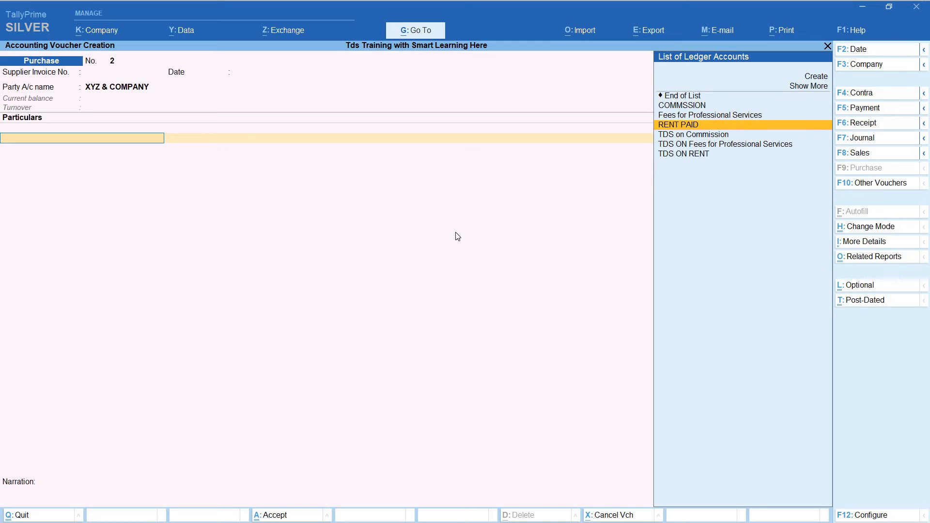
{"action": "key", "text": "Up"}
{"action": "key", "text": "Return"}
{"action": "key", "text": "Return"}
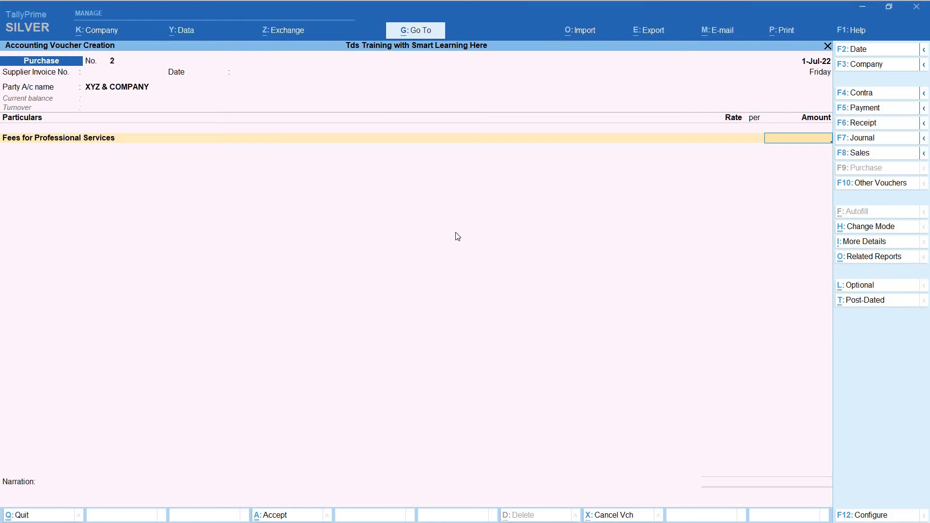
{"action": "type", "text": "5000"}
{"action": "key", "text": "Return"}
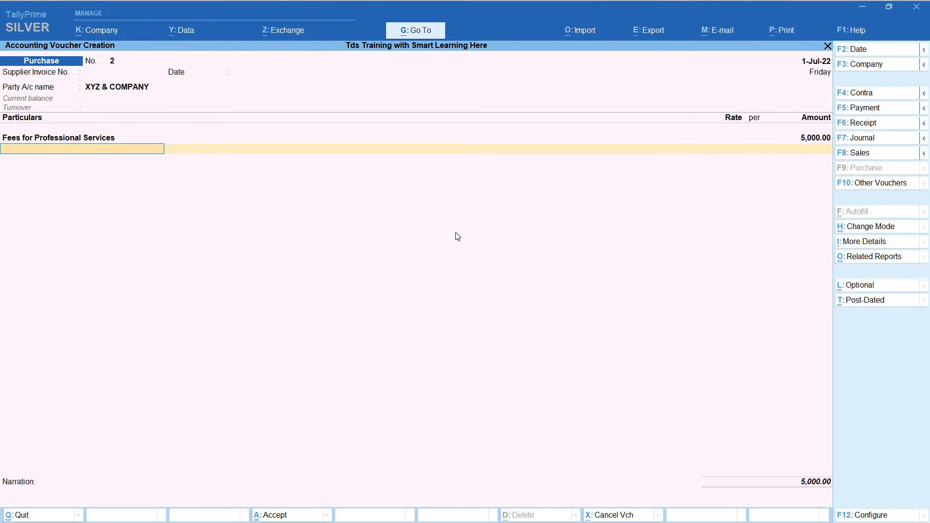
- Add the TDS ON Fees for Professional Services ledger with its automatically calculated deduction and save the voucher
{"action": "key", "text": "Down"}
{"action": "key", "text": "Down"}
{"action": "key", "text": "Down"}
{"action": "key", "text": "Down"}
{"action": "key", "text": "Down"}
{"action": "key", "text": "Down"}
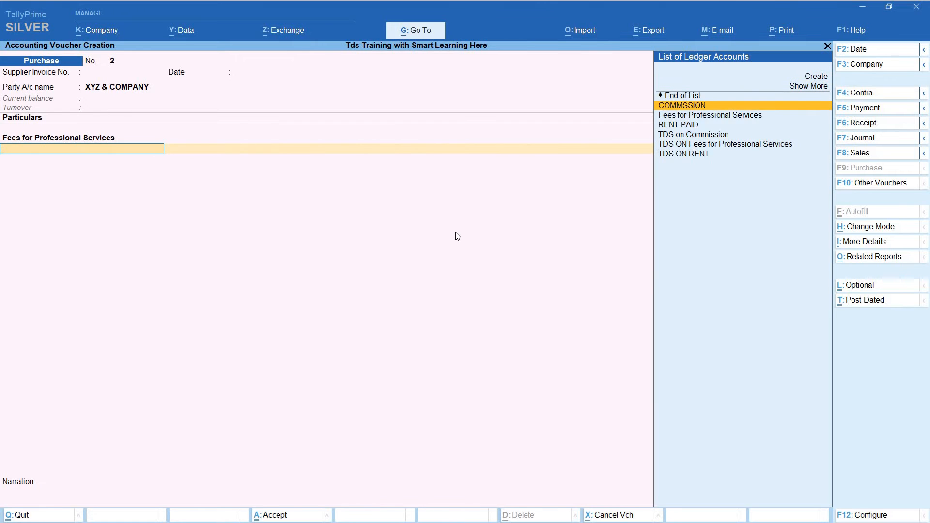
{"action": "key", "text": "Return"}
{"action": "key", "text": "Return"}
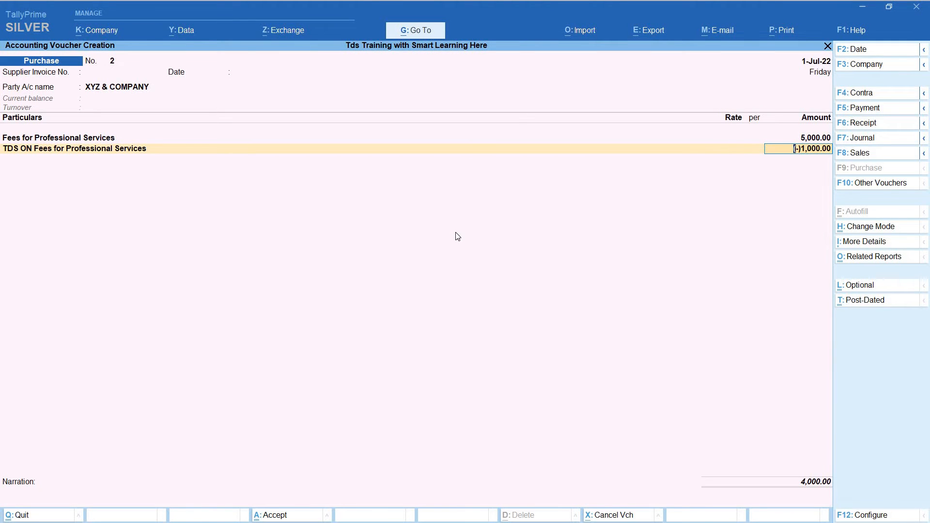
{"action": "key", "text": "ctrl+a"}
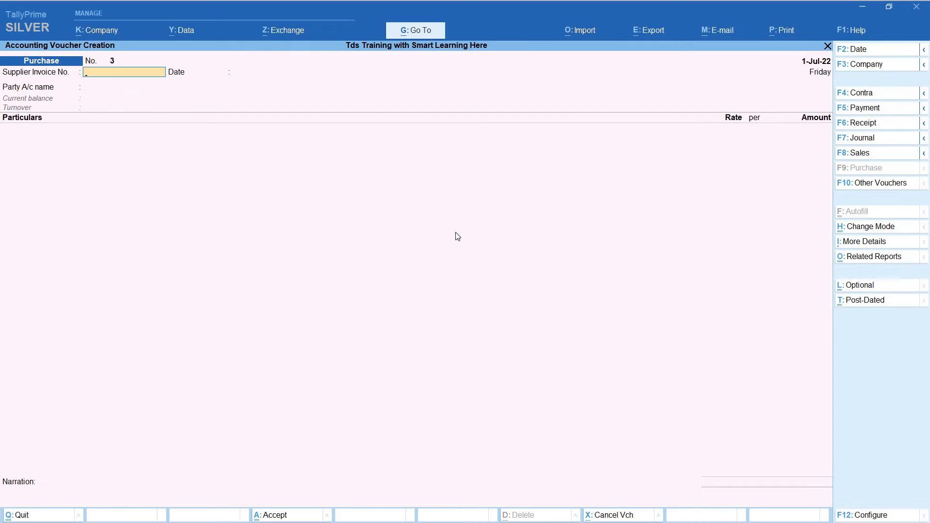
- Leave voucher creation and open the A.K GUPTA & CO. purchase voucher from the Day Book for alteration
{"action": "key", "text": "Escape"}
{"action": "key", "text": "Down"}
{"action": "key", "text": "Return"}
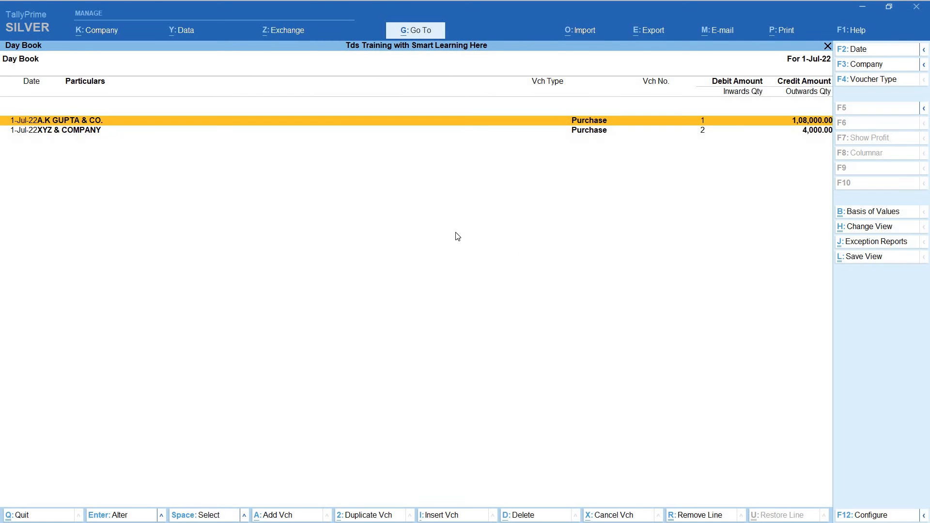
{"action": "key", "text": "Return"}
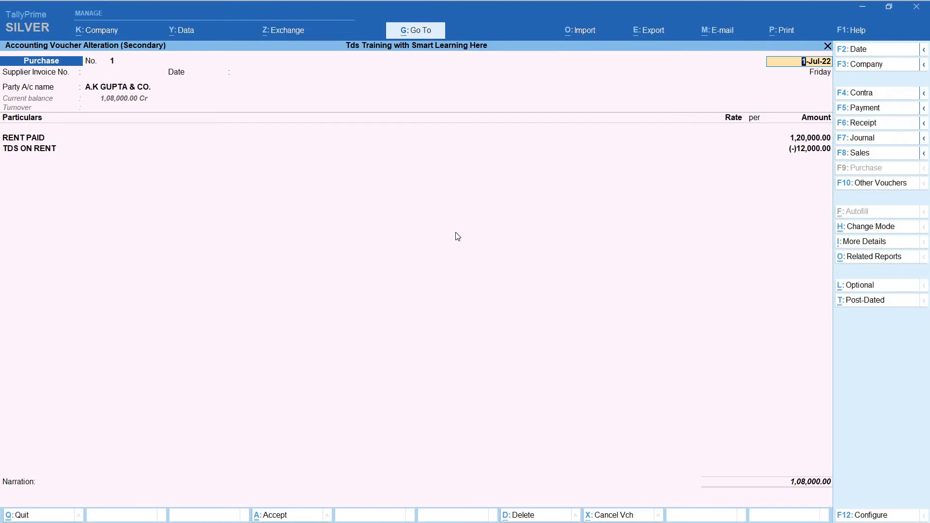
- Set Modify Tax details for TDS and Show TDS Bill Allocations to Yes in the voucher configuration
{"action": "key", "text": "F12"}
{"action": "key", "text": "Down"}
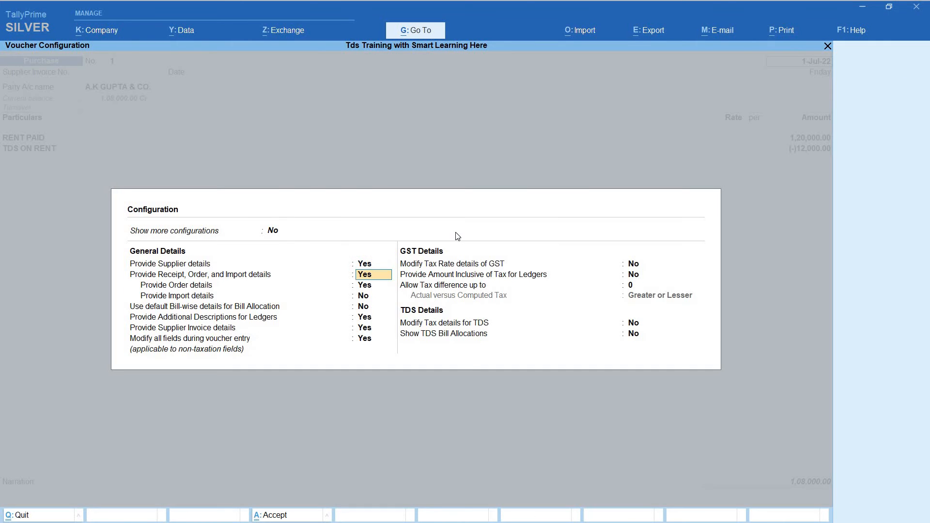
{"action": "key", "text": "Down"}
{"action": "key", "text": "Down"}
{"action": "key", "text": "Down"}
{"action": "key", "text": "Down"}
{"action": "key", "text": "Down"}
{"action": "key", "text": "Down"}
{"action": "key", "text": "Down"}
{"action": "key", "text": "Down"}
{"action": "key", "text": "Down"}
{"action": "key", "text": "Down"}
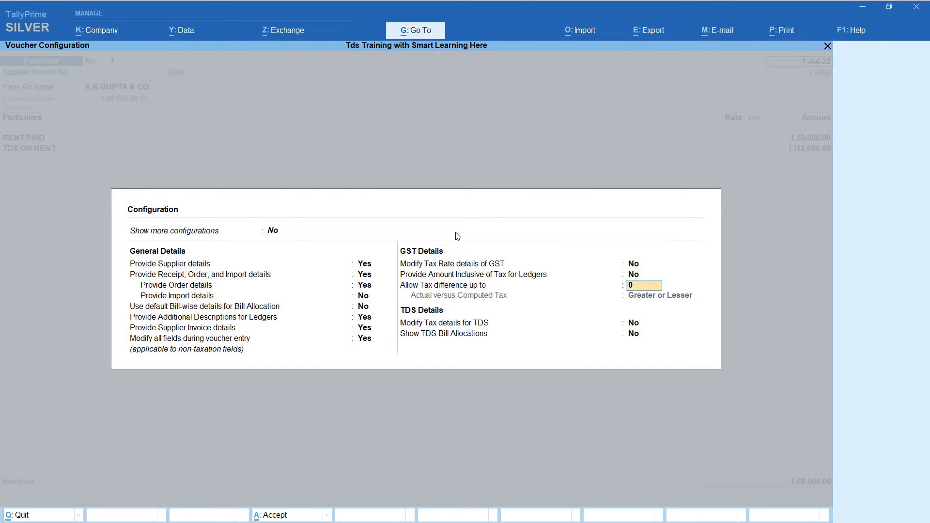
{"action": "type", "text": "y"}
{"action": "key", "text": "Return"}
{"action": "type", "text": "y"}
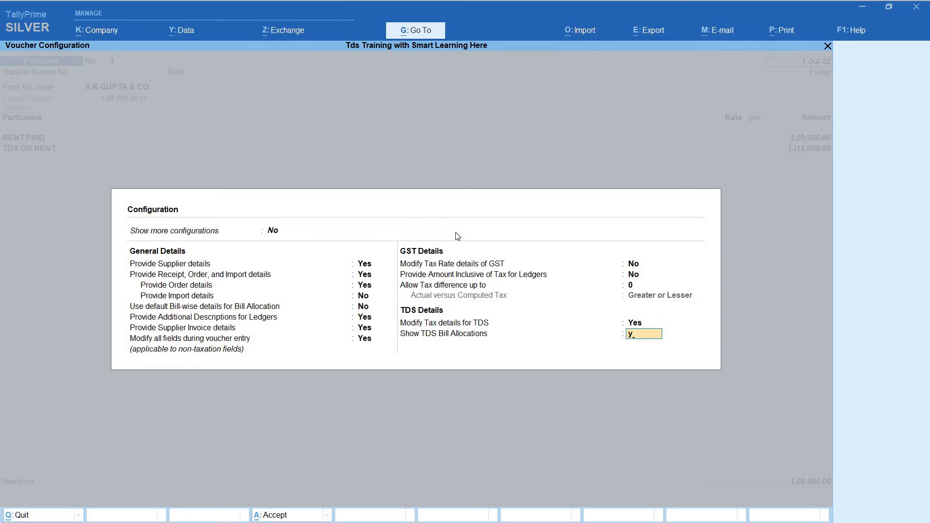
{"action": "key", "text": "Return"}
- Accept the voucher's existing date, party account, receipt details and party details without changes
{"action": "key", "text": "Return"}
{"action": "key", "text": "Return"}
{"action": "key", "text": "Return"}
{"action": "key", "text": "Return"}
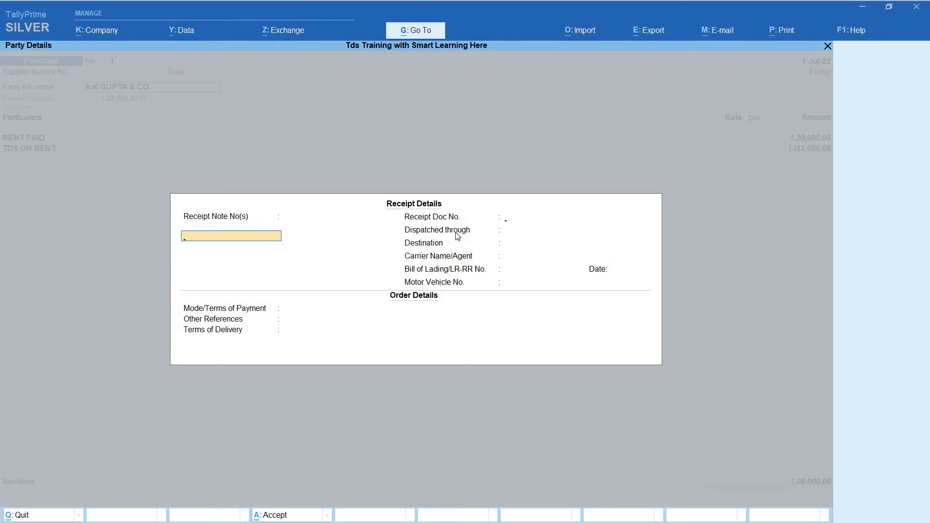
{"action": "key", "text": "Return"}
{"action": "key", "text": "Return"}
{"action": "key", "text": "Return"}
{"action": "key", "text": "ctrl+a"}
{"action": "key", "text": "Return"}
{"action": "key", "text": "ctrl+a"}
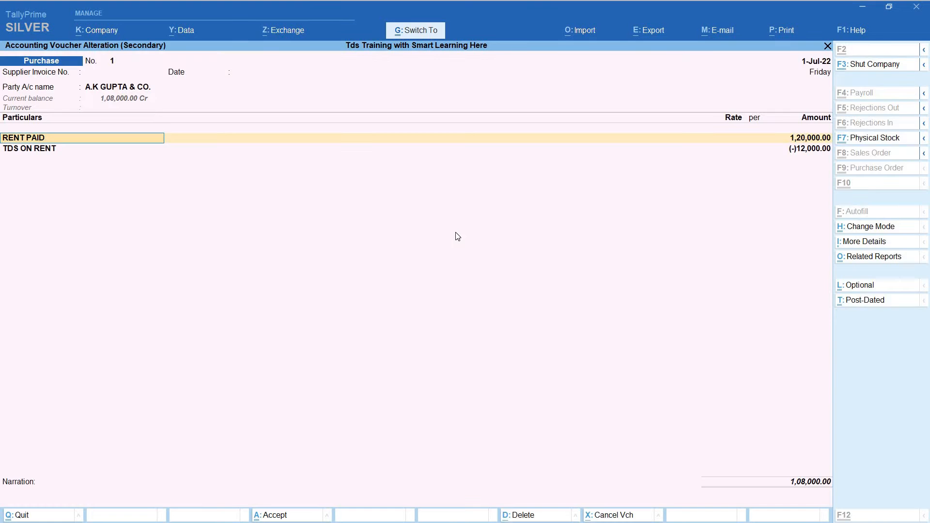
- Allow modification of the assessable amount in the RENT PAID line's TDS nature of payment details, and accept the existing values
{"action": "key", "text": "Return"}
{"action": "key", "text": "Return"}
{"action": "key", "text": "Return"}
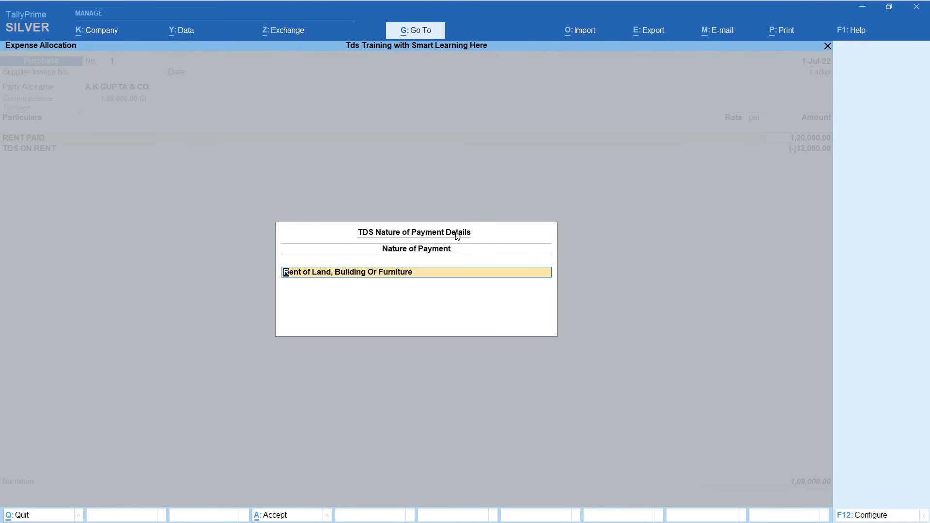
{"action": "key", "text": "F12"}
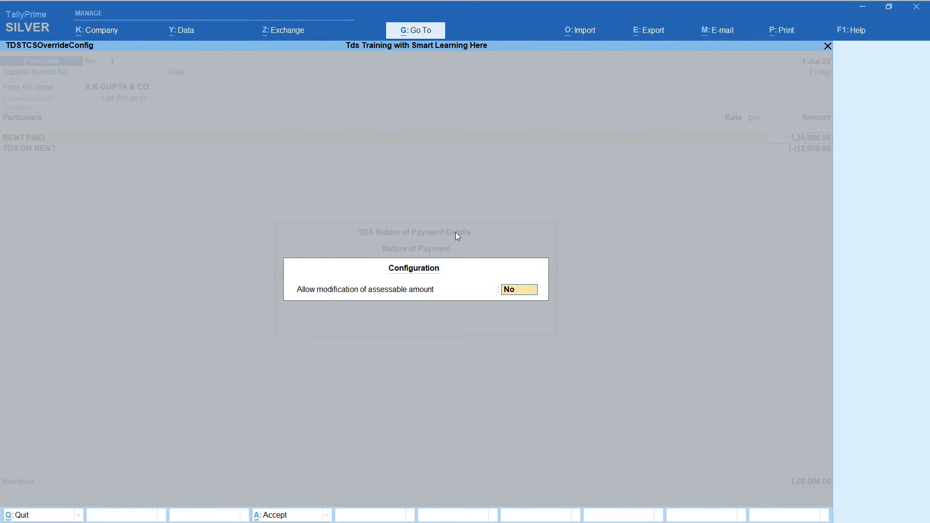
{"action": "key", "text": "y"}
{"action": "key", "text": "Return"}
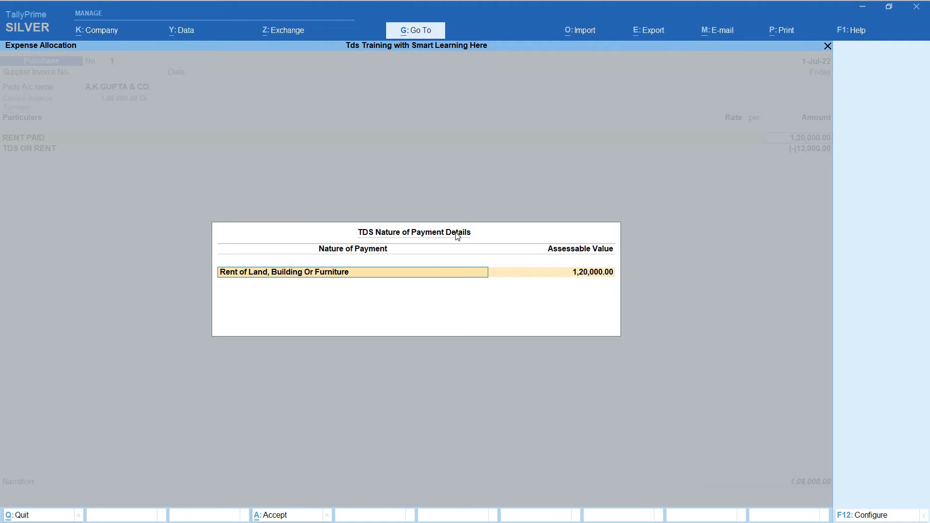
{"action": "key", "text": "Return"}
{"action": "key", "text": "Return"}
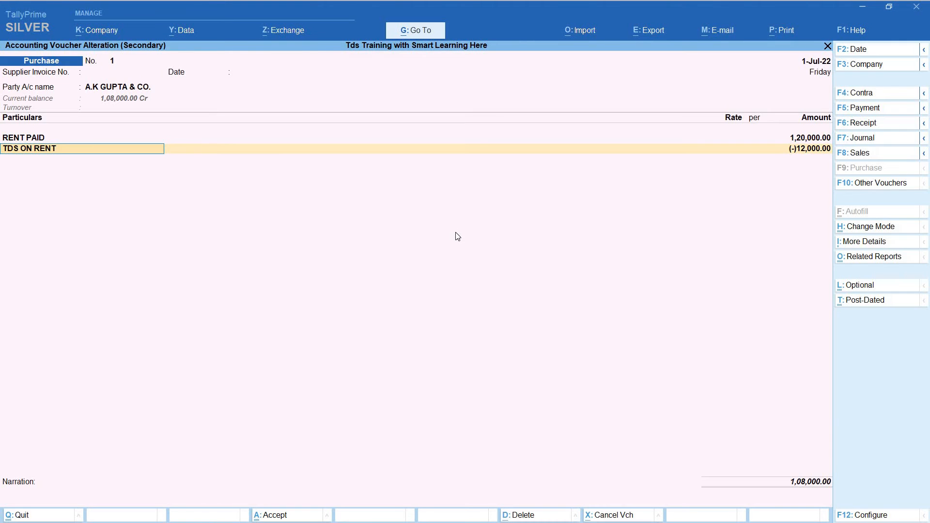
- Accept the TDS ON RENT allocation as New Ref Purc / 1 / 24 and save the altered voucher
{"action": "key", "text": "Return"}
{"action": "key", "text": "Return"}
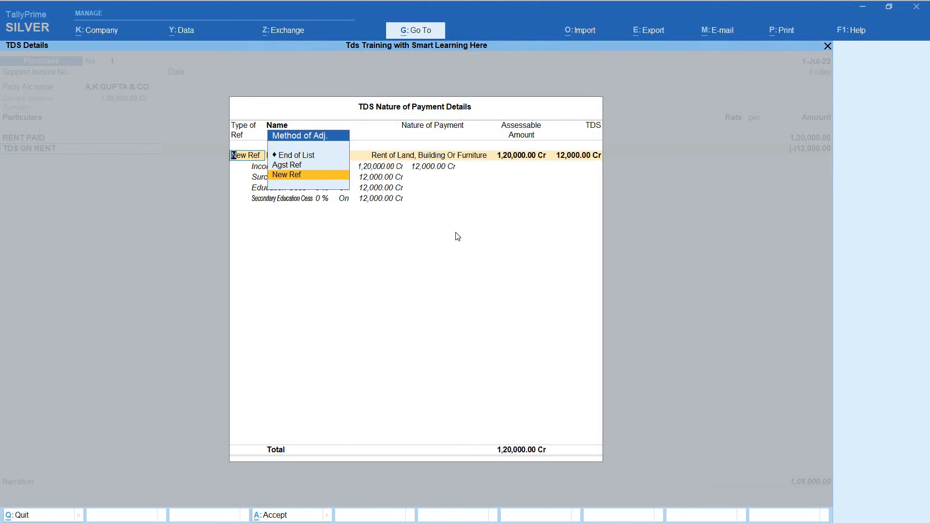
{"action": "key", "text": "Return"}
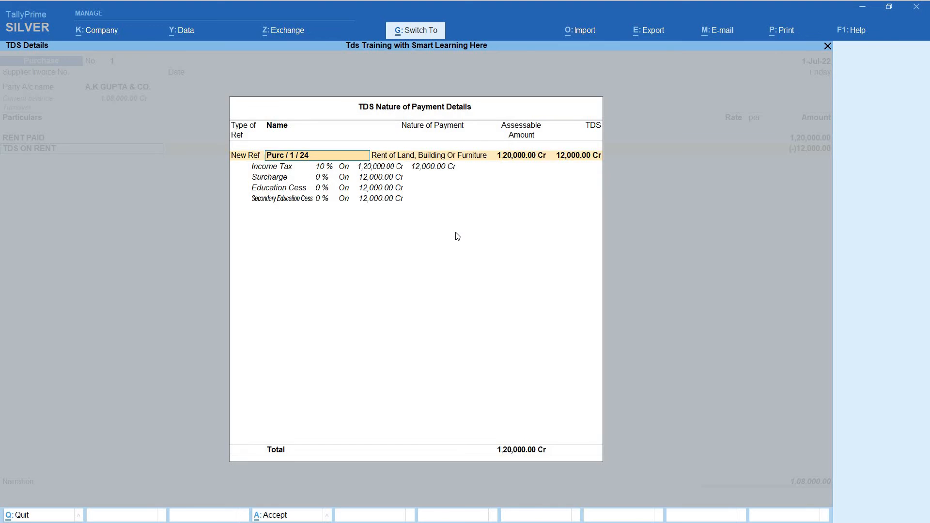
{"action": "key", "text": "Return"}
{"action": "key", "text": "ctrl+a"}
{"action": "key", "text": "Down"}
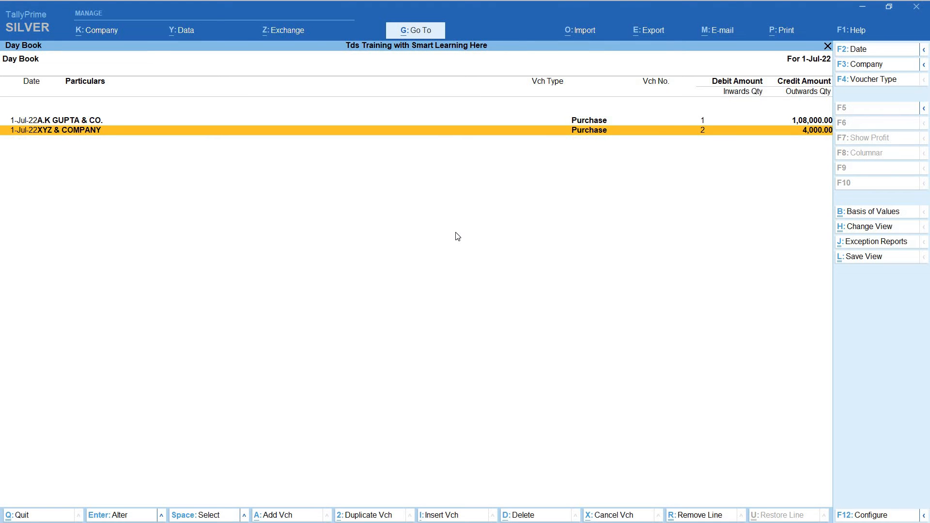
- Leave the Day Book and start a new journal voucher
{"action": "key", "text": "Escape"}
{"action": "key", "text": "Up"}
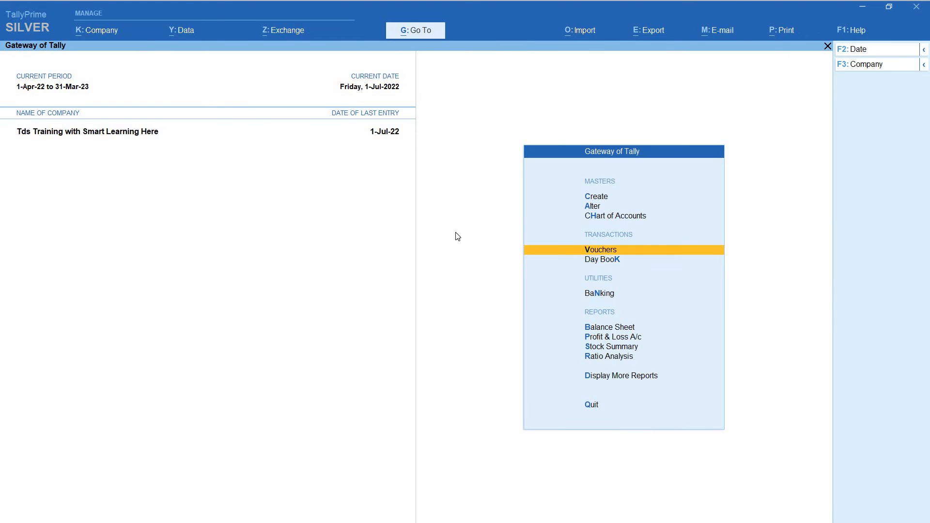
{"action": "key", "text": "Return"}
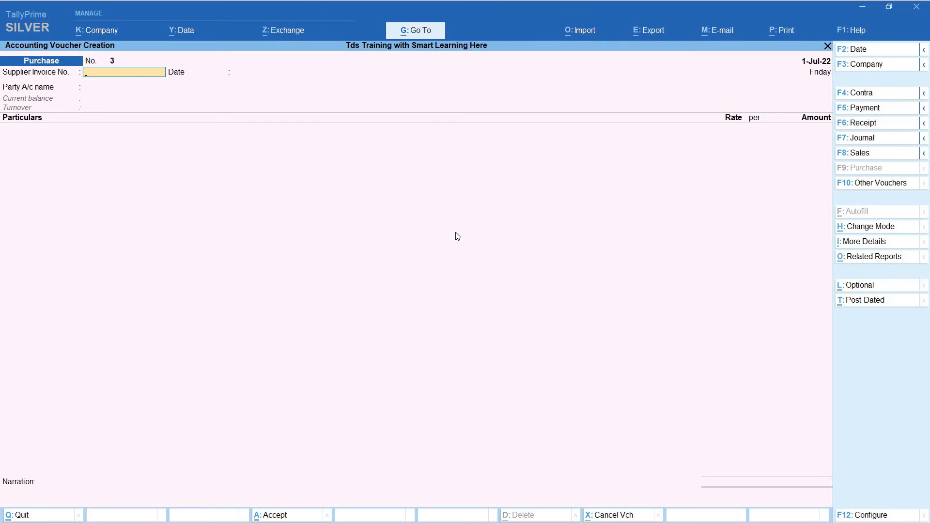
{"action": "left_click", "coordinate": [855, 142]}
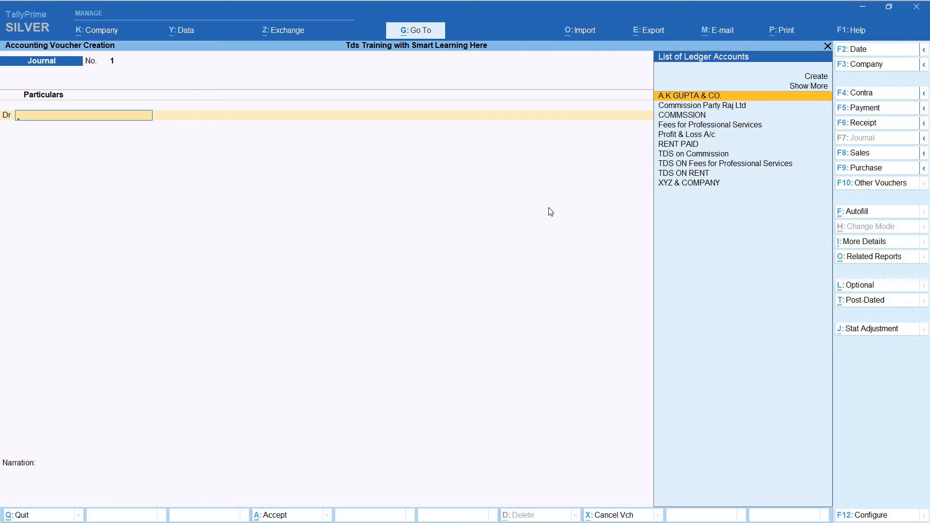
- Debit the COMMSSION ledger with 900 and accept Commission Or Brokerage as its nature of payment
{"action": "key", "text": "Down"}
{"action": "key", "text": "Down"}
{"action": "key", "text": "Return"}
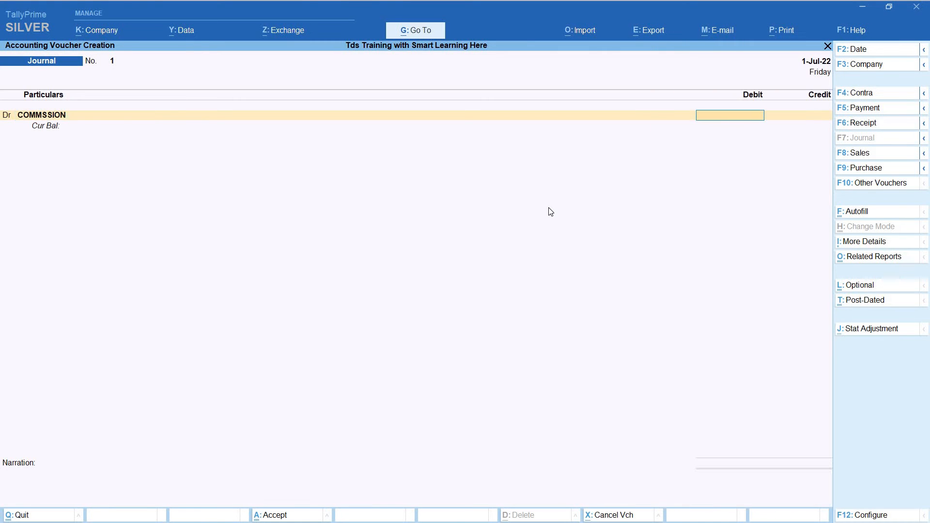
{"action": "type", "text": "900"}
{"action": "key", "text": "Return"}
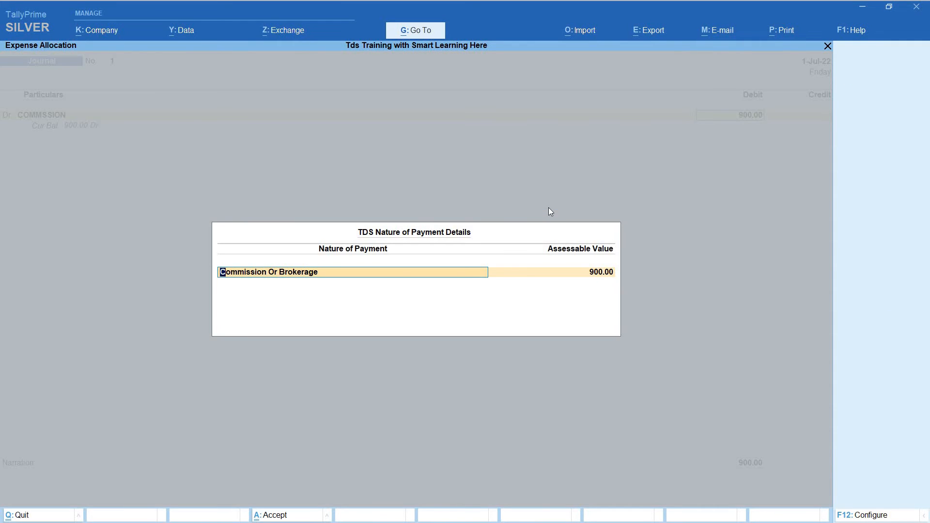
{"action": "key", "text": "Return"}
{"action": "key", "text": "Return"}
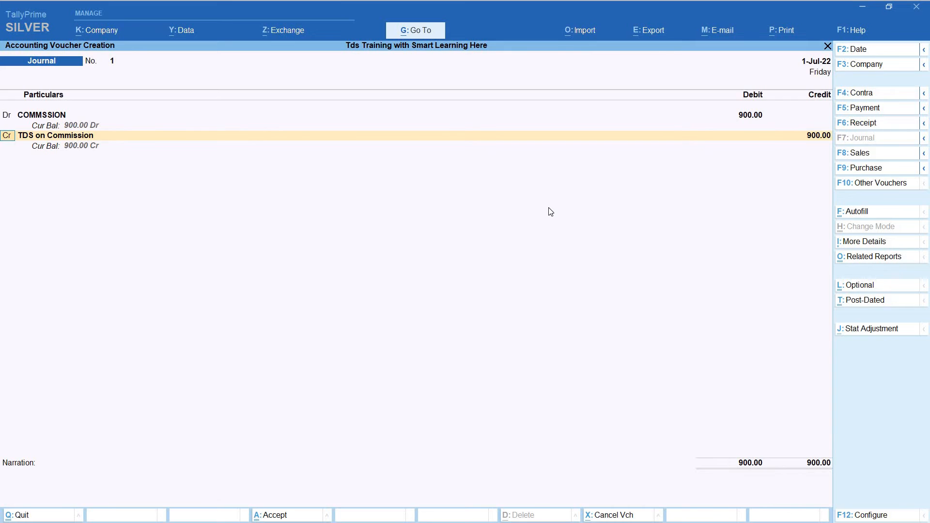
{"action": "key", "text": "Return"}
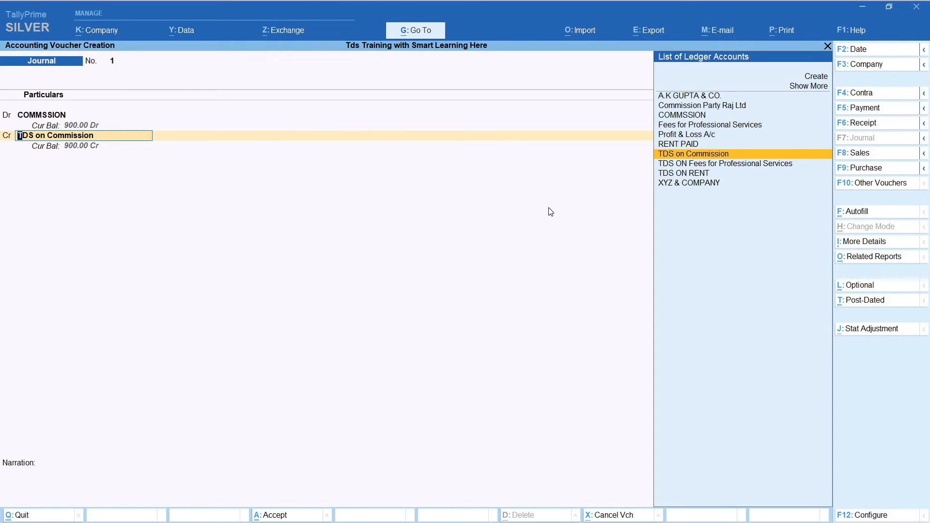
{"action": "key", "text": "Up"}
{"action": "key", "text": "Up"}
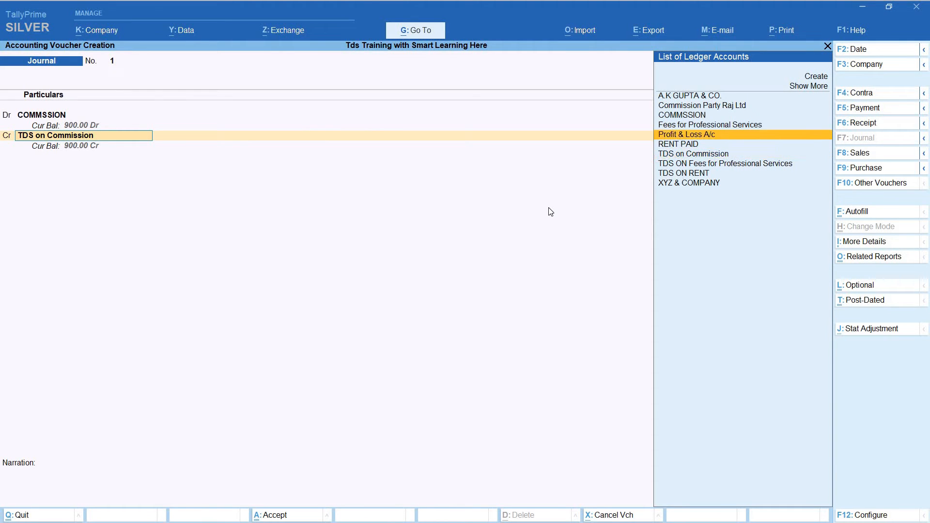
{"action": "key", "text": "Down"}
{"action": "key", "text": "Down"}
{"action": "key", "text": "Down"}
{"action": "key", "text": "Down"}
{"action": "key", "text": "Up"}
{"action": "key", "text": "Up"}
{"action": "key", "text": "Return"}
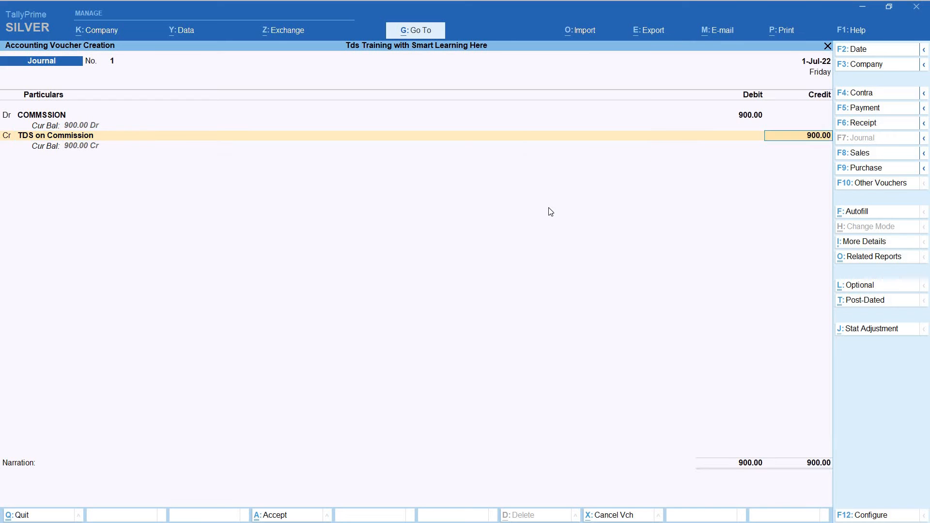
{"action": "key", "text": "shift+Tab"}
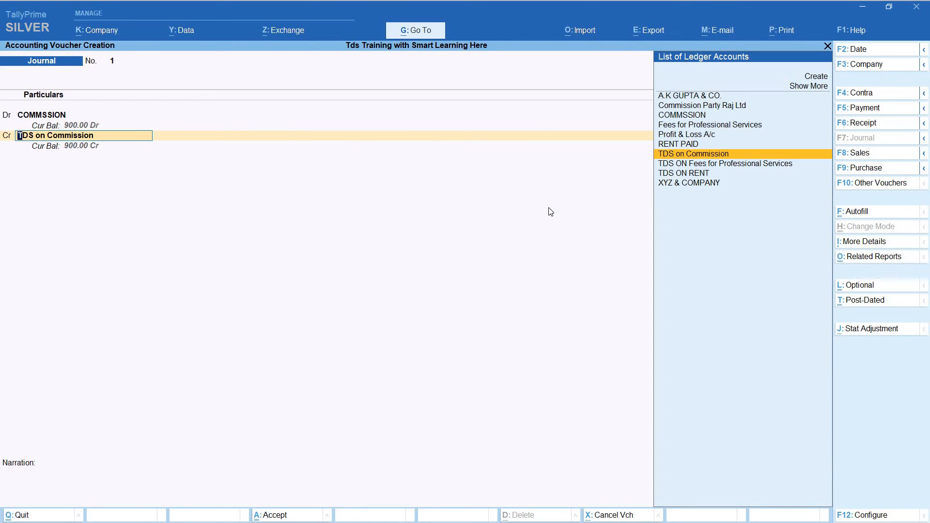
- Replace the credit ledger of the journal voucher with Commission Party Raj Ltd for an amount of 900
{"action": "key", "text": "Up"}
{"action": "key", "text": "Up"}
{"action": "key", "text": "Down"}
{"action": "key", "text": "Down"}
{"action": "key", "text": "Up"}
{"action": "key", "text": "Up"}
{"action": "key", "text": "Up"}
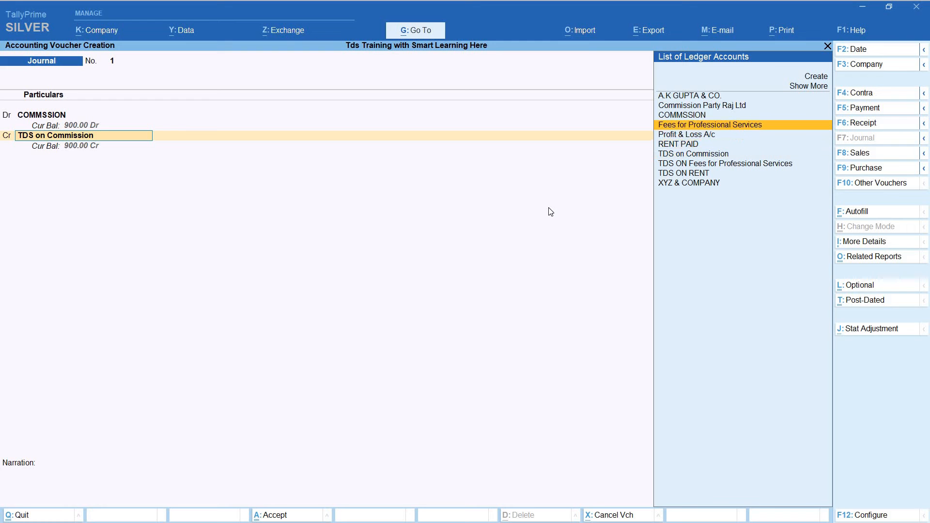
{"action": "key", "text": "Up"}
{"action": "key", "text": "Up"}
{"action": "key", "text": "Return"}
{"action": "key", "text": "Return"}
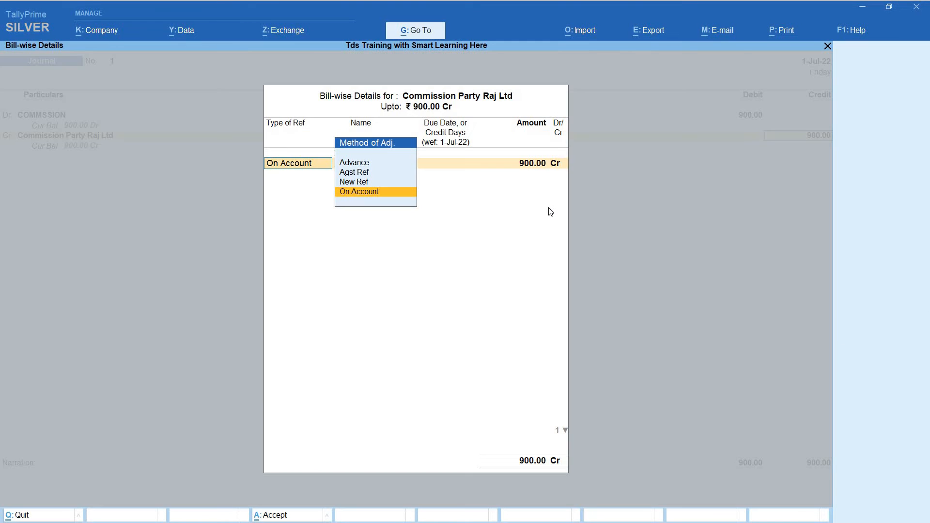
- Allocate the Commission Party Raj Ltd credit bill-wise as a New Ref named 1
{"action": "key", "text": "Up"}
{"action": "key", "text": "Return"}
{"action": "key", "text": "Return"}
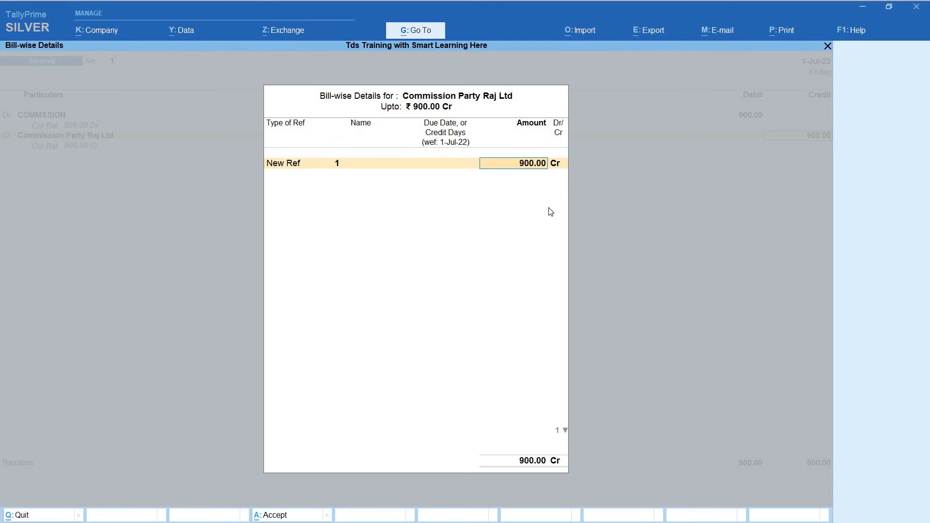
- Finish the bill-wise details, save the 900 commission journal voucher, and date the next journal voucher 2-7-2022
{"action": "key", "text": "Return"}
{"action": "key", "text": "Return"}
{"action": "key", "text": "Return"}
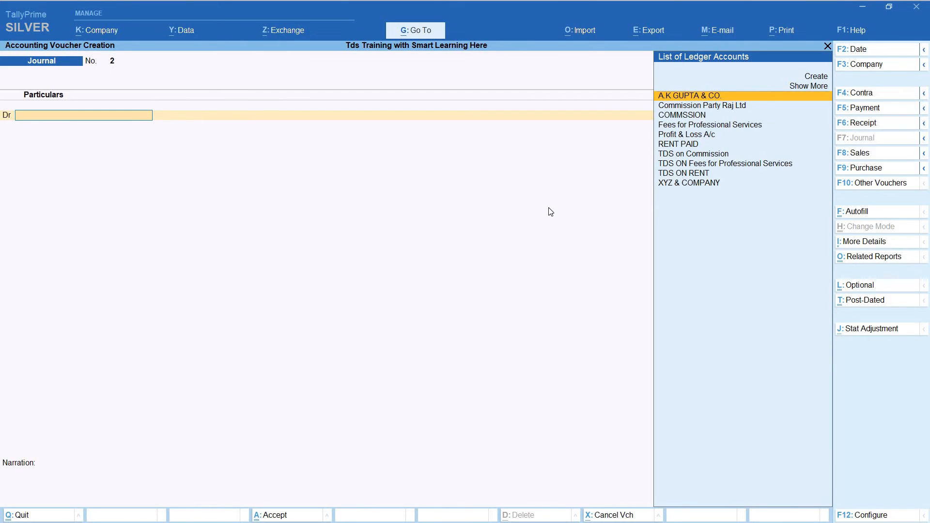
{"action": "key", "text": "F2"}
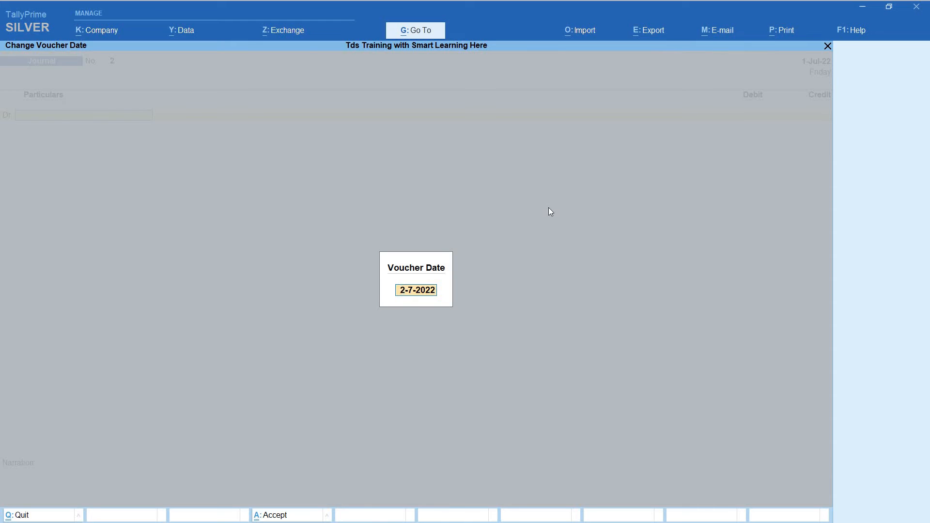
{"action": "key", "text": "Return"}
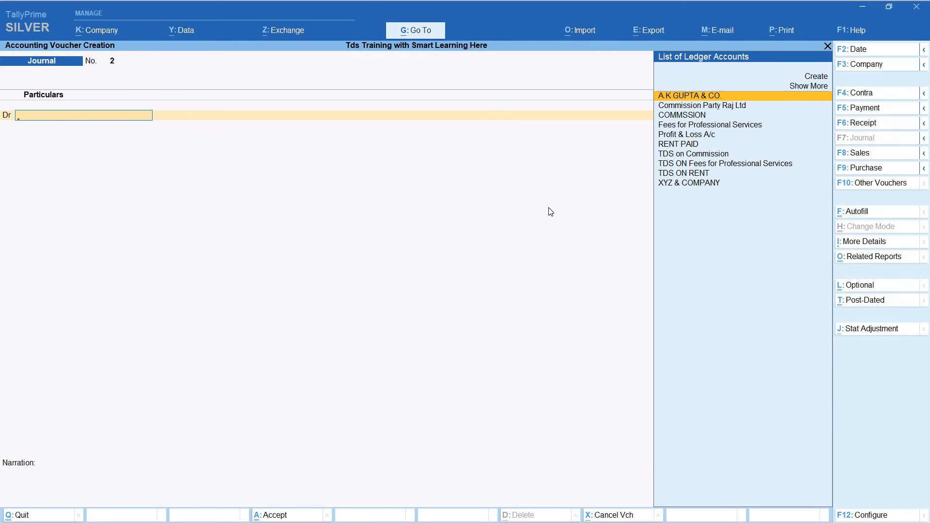
- Debit the COMMSSION ledger with 12000 in the new journal voucher and accept its nature of payment
{"action": "key", "text": "Down"}
{"action": "key", "text": "Down"}
{"action": "key", "text": "Down"}
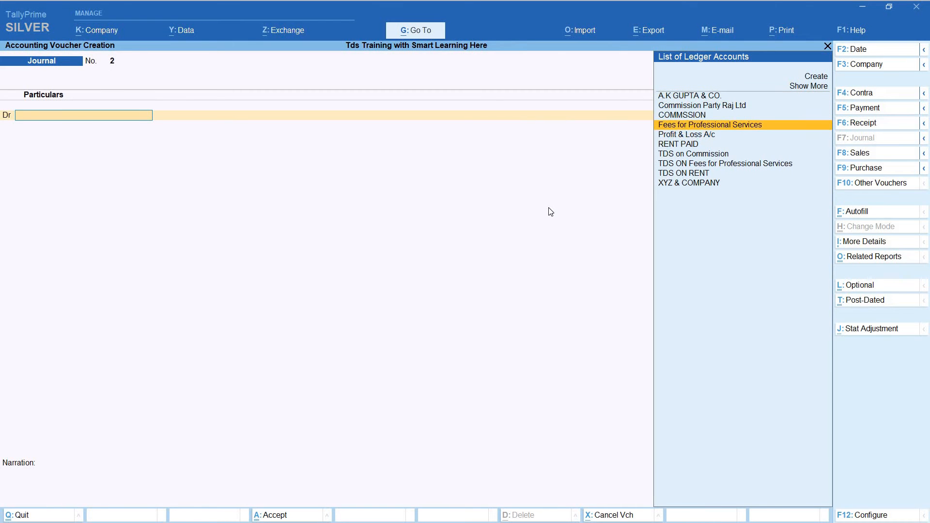
{"action": "key", "text": "Down"}
{"action": "key", "text": "Down"}
{"action": "key", "text": "Down"}
{"action": "key", "text": "Up"}
{"action": "key", "text": "Up"}
{"action": "key", "text": "Up"}
{"action": "key", "text": "Up"}
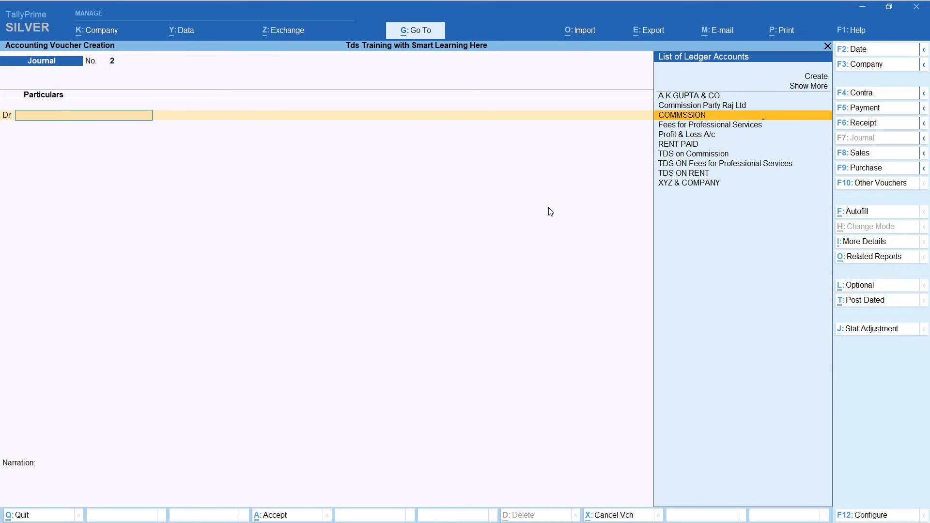
{"action": "key", "text": "Return"}
{"action": "type", "text": "12000"}
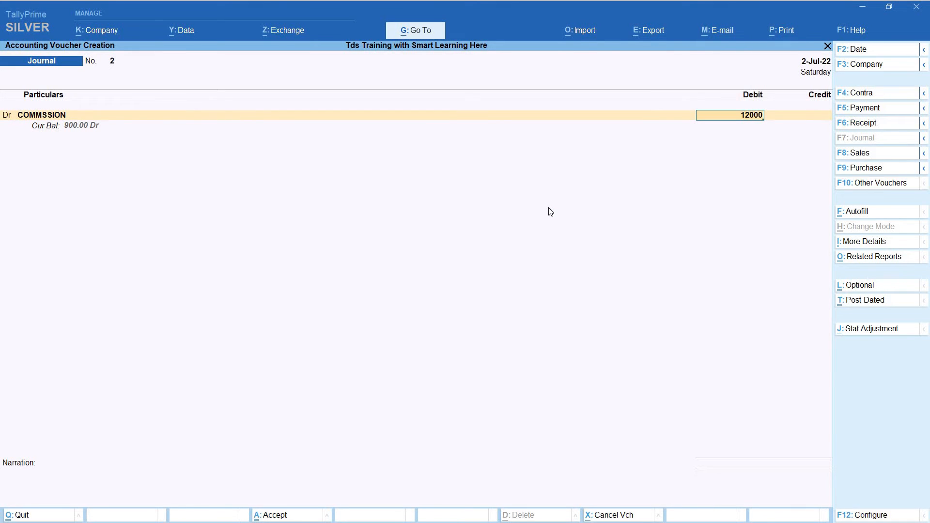
{"action": "key", "text": "Return"}
{"action": "key", "text": "Return"}
{"action": "key", "text": "Return"}
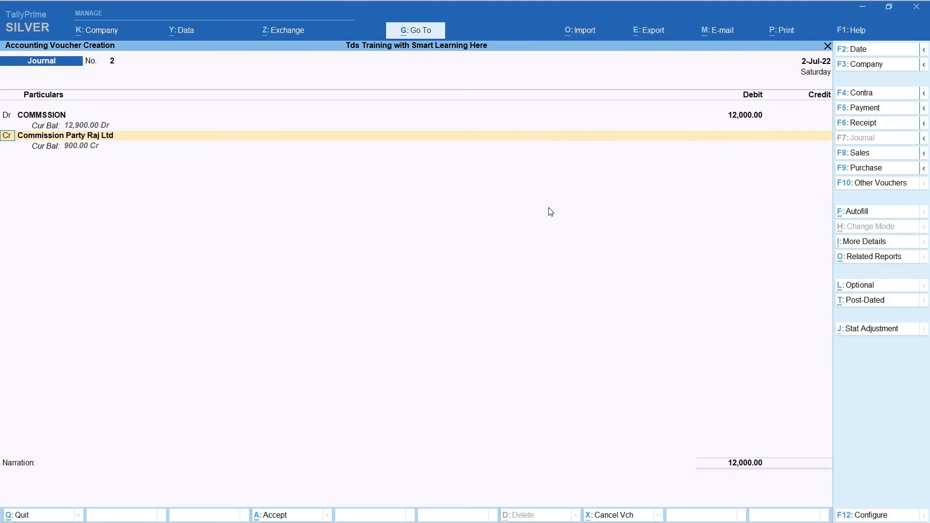
- Credit Commission Party Raj Ltd with 11,400, allocated bill-wise as New Ref 2 for 12,000 Cr and 600 Dr
{"action": "key", "text": "Return"}
{"action": "key", "text": "Return"}
{"action": "key", "text": "Return"}
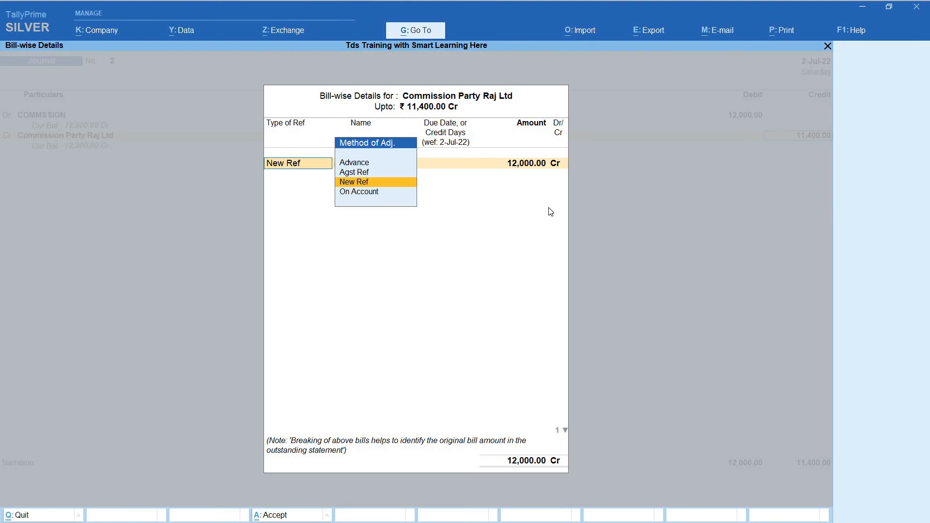
{"action": "key", "text": "Return"}
{"action": "key", "text": "Return"}
{"action": "key", "text": "Return"}
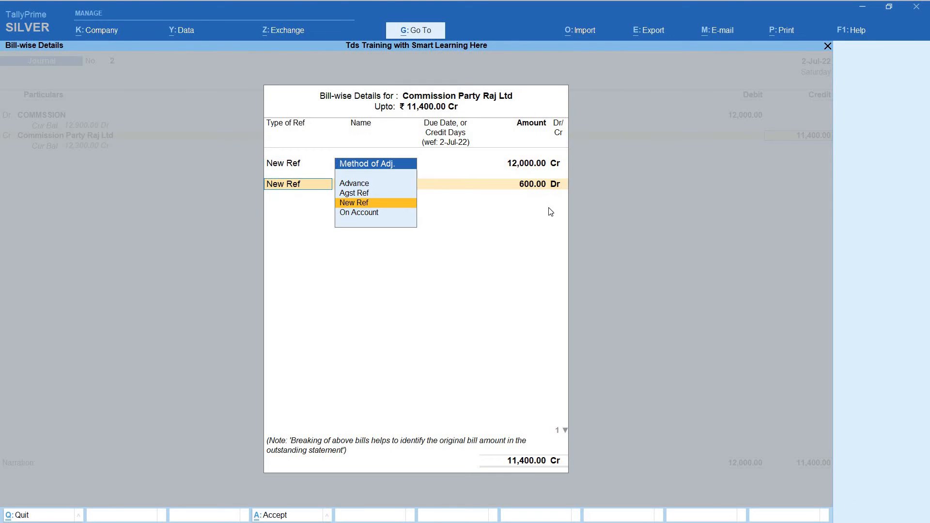
{"action": "key", "text": "Return"}
{"action": "key", "text": "Return"}
{"action": "key", "text": "Return"}
{"action": "key", "text": "Return"}
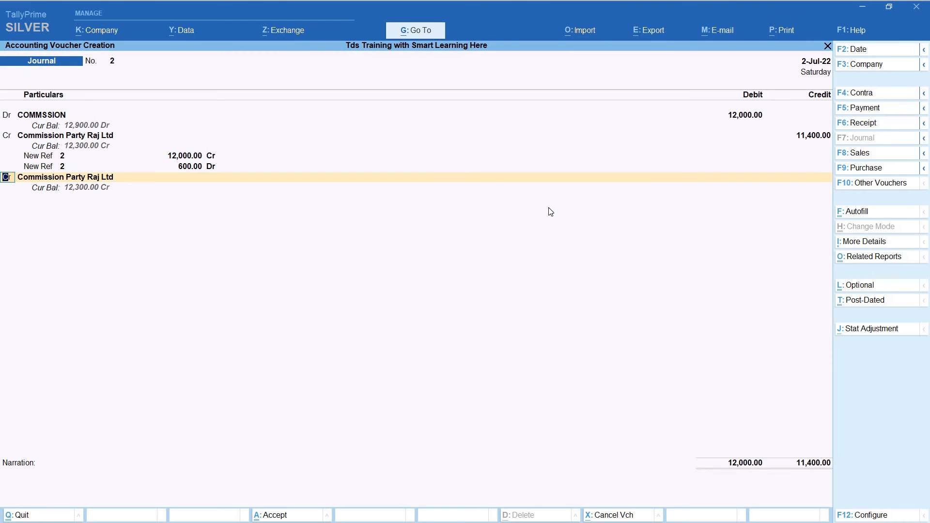
- Credit the TDS on Commission ledger with 600 and accept the journal voucher without a narration
{"action": "key", "text": "Return"}
{"action": "key", "text": "Down"}
{"action": "key", "text": "Down"}
{"action": "key", "text": "Down"}
{"action": "key", "text": "Down"}
{"action": "key", "text": "Down"}
{"action": "key", "text": "Down"}
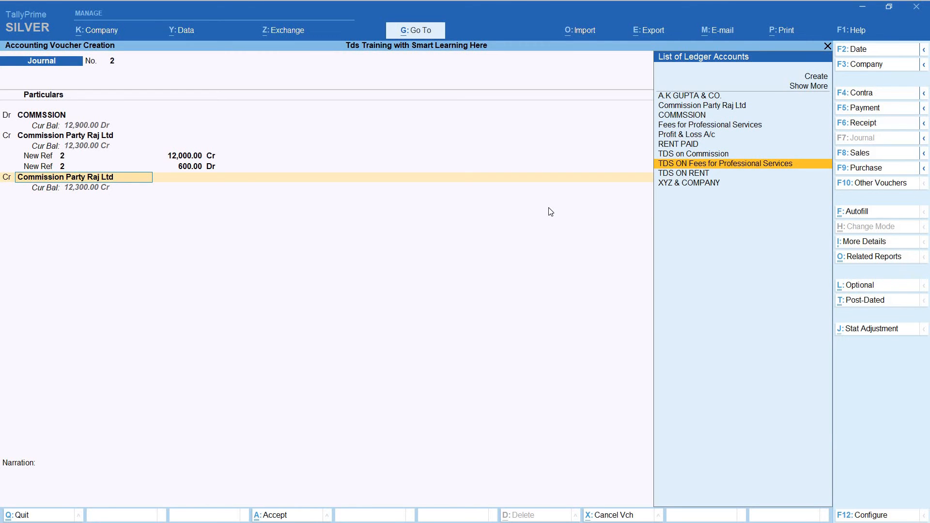
{"action": "key", "text": "Up"}
{"action": "key", "text": "Return"}
{"action": "key", "text": "Return"}
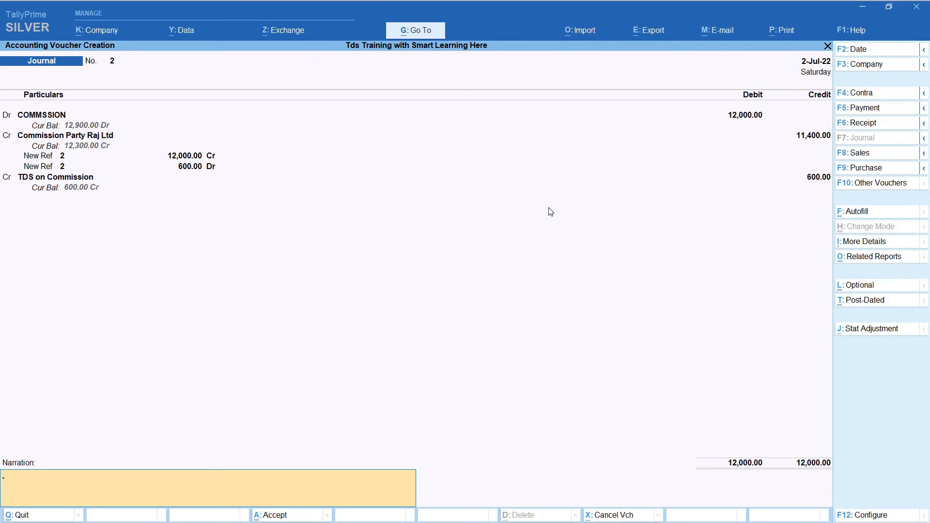
{"action": "key", "text": "Return"}
{"action": "key", "text": "Return"}
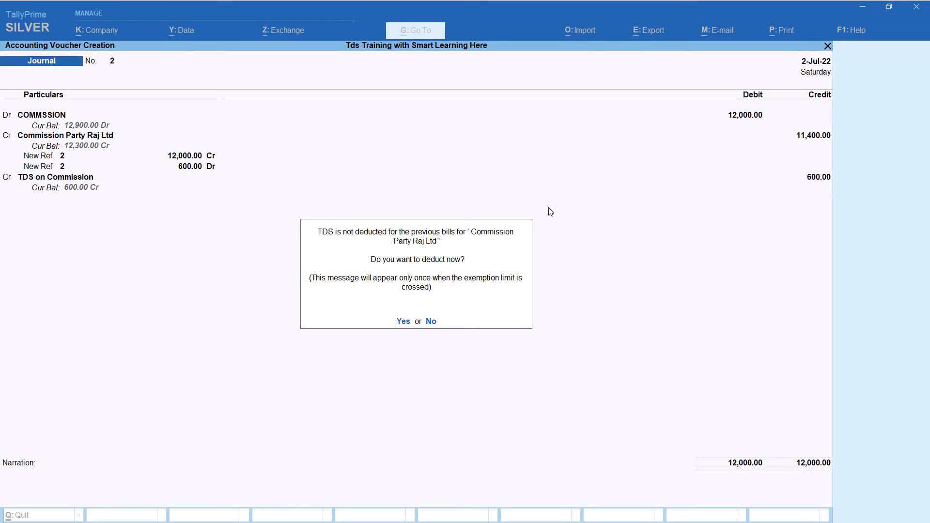
- Agree to deduct TDS on Commission Party Raj Ltd's previous bills till 2-Jul-22 for Commission Or Brokerage, using the TDS on Commission ledger
{"action": "key", "text": "Return"}
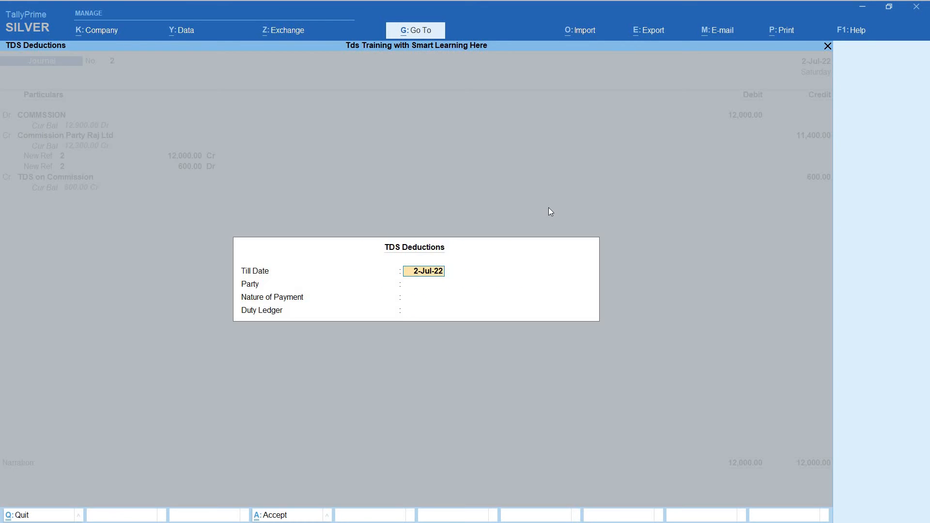
{"action": "key", "text": "Return"}
{"action": "key", "text": "Return"}
{"action": "key", "text": "Return"}
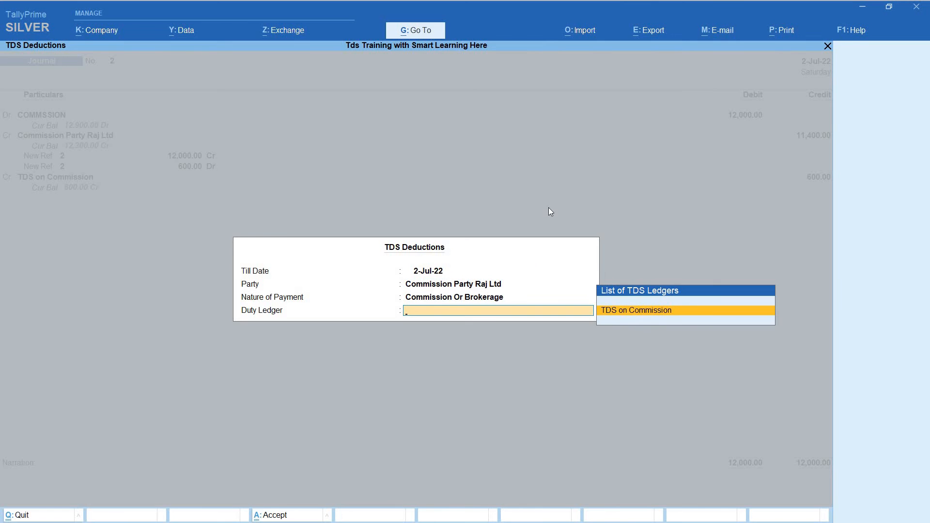
{"action": "key", "text": "Return"}
{"action": "key", "text": "Return"}
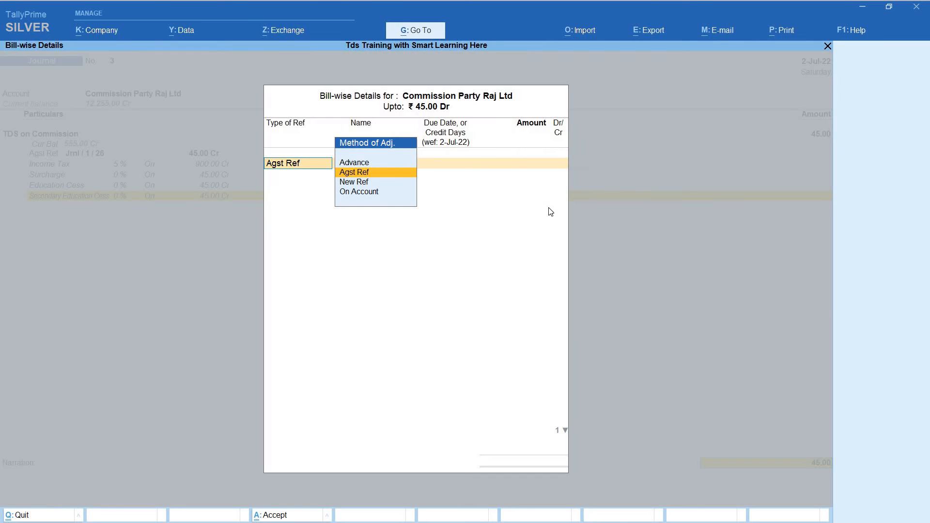
- Adjust the 45 TDS deduction bill-wise as Agst Ref 1 and save journal voucher 3
{"action": "key", "text": "Return"}
{"action": "key", "text": "Return"}
{"action": "key", "text": "Return"}
{"action": "key", "text": "Return"}
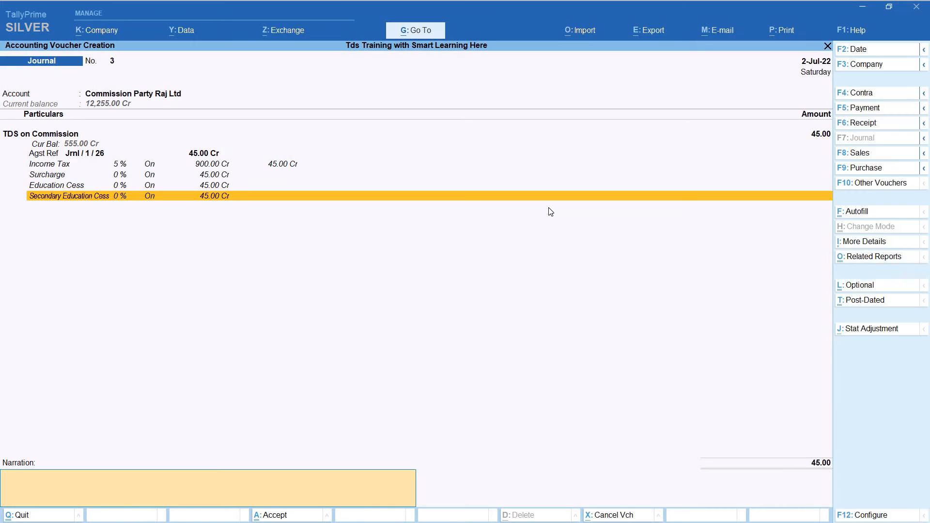
{"action": "key", "text": "Return"}
{"action": "key", "text": "Return"}
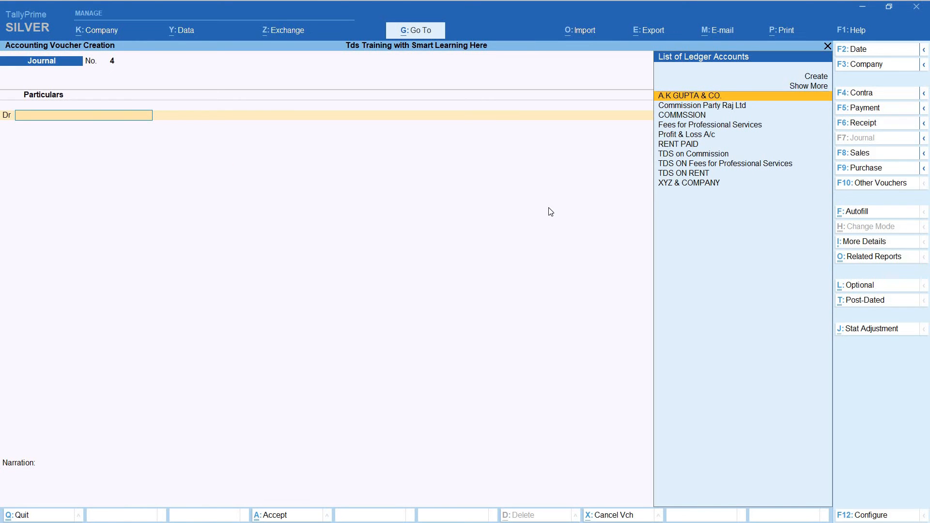
- Open the Commission Party Raj Ltd journal voucher for 45 from the Day Book and delete it
{"action": "key", "text": "Escape"}
{"action": "key", "text": "Return"}
{"action": "key", "text": "Down"}
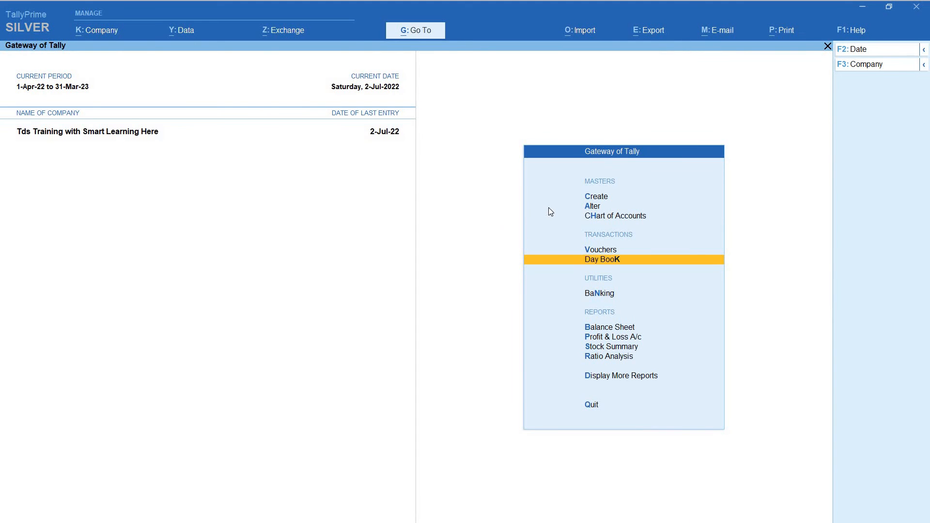
{"action": "key", "text": "Return"}
{"action": "key", "text": "Down"}
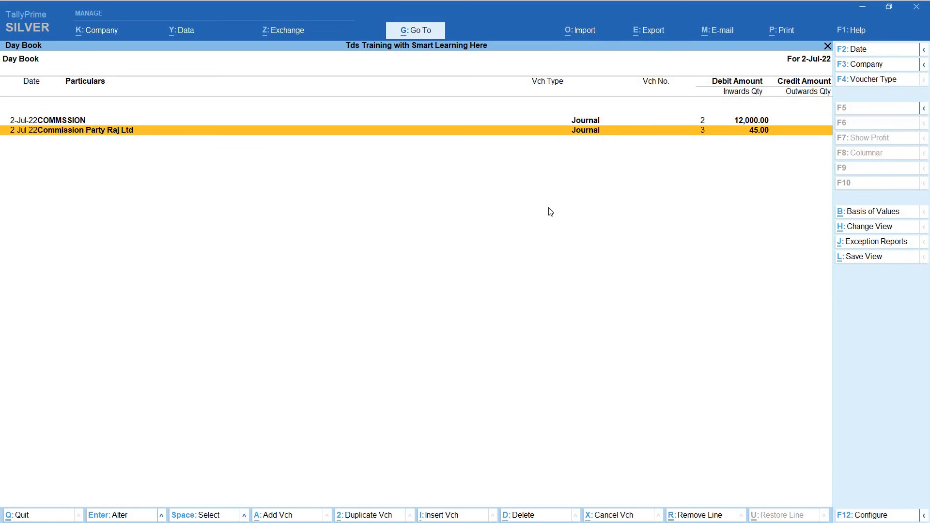
{"action": "key", "text": "Return"}
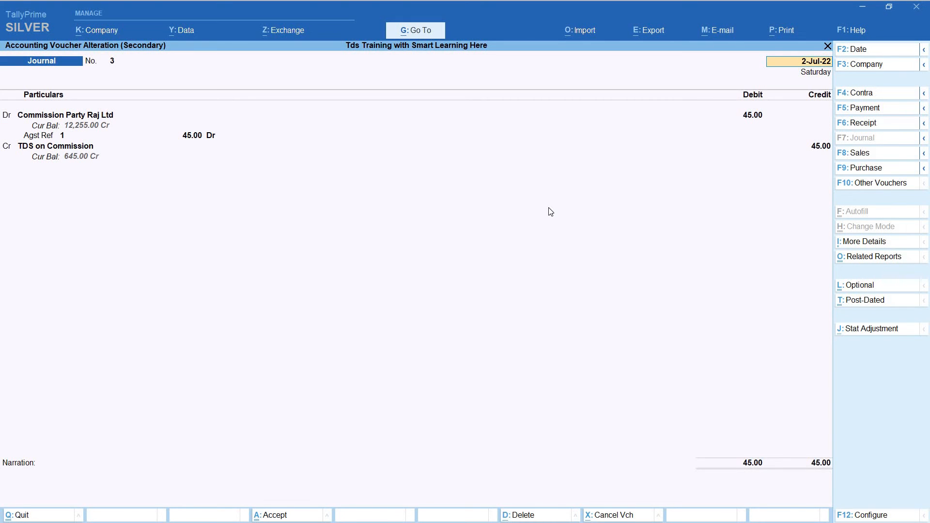
{"action": "key", "text": "alt+d"}
{"action": "key", "text": "Return"}
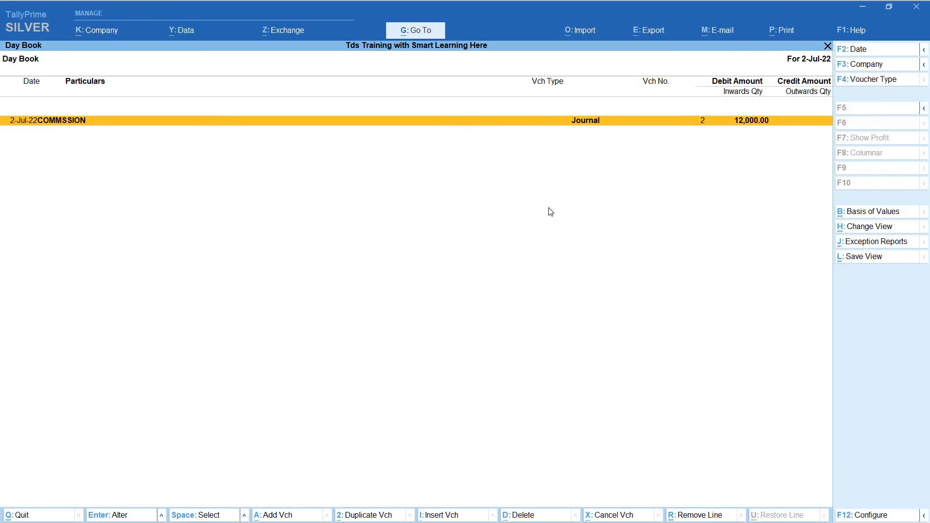
- Leave the Day Book and start another journal voucher from the Gateway of Tally
{"action": "key", "text": "Return"}
{"action": "key", "text": "ctrl+q"}
{"action": "key", "text": "Escape"}
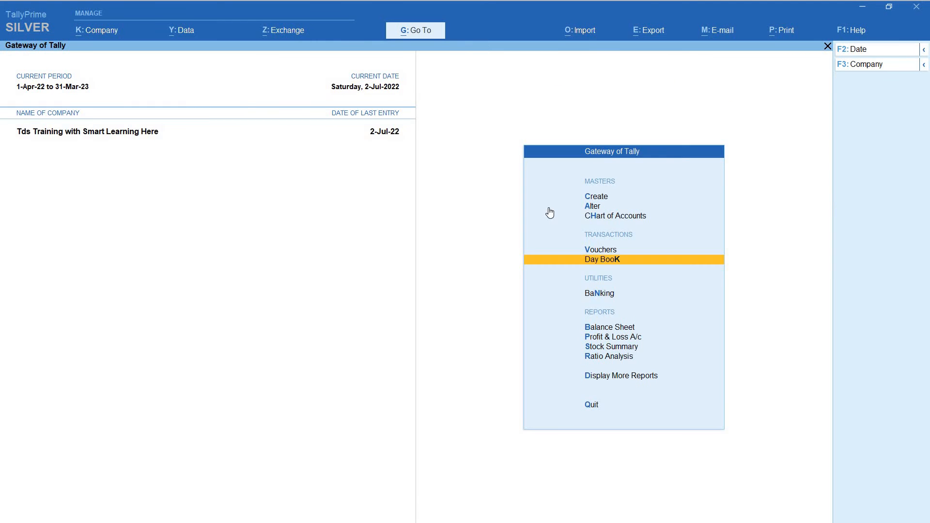
{"action": "key", "text": "v"}
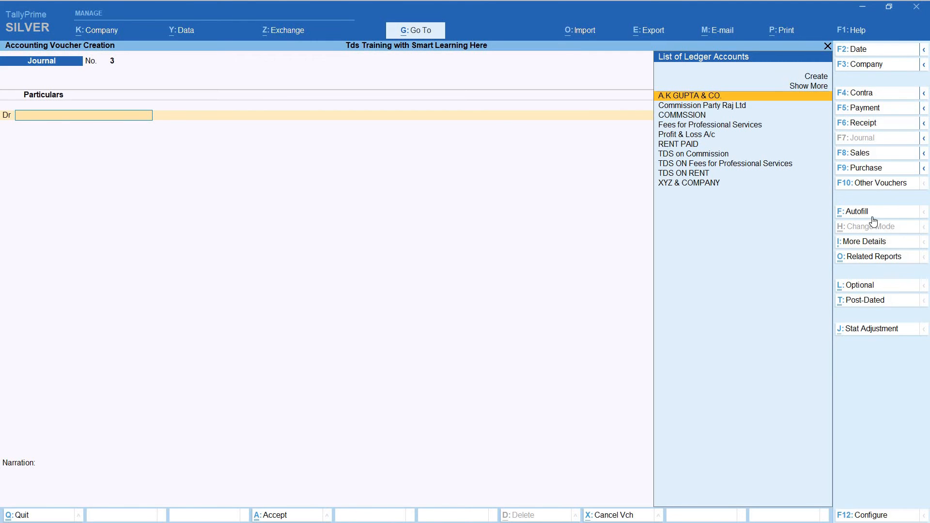
- Autofill the journal as a TDS Deduction till 2-Jul-22 for Commission Party Raj Ltd, using the TDS on Commission ledger
{"action": "key", "text": "ctrl+f"}
{"action": "key", "text": "Down"}
{"action": "key", "text": "Return"}
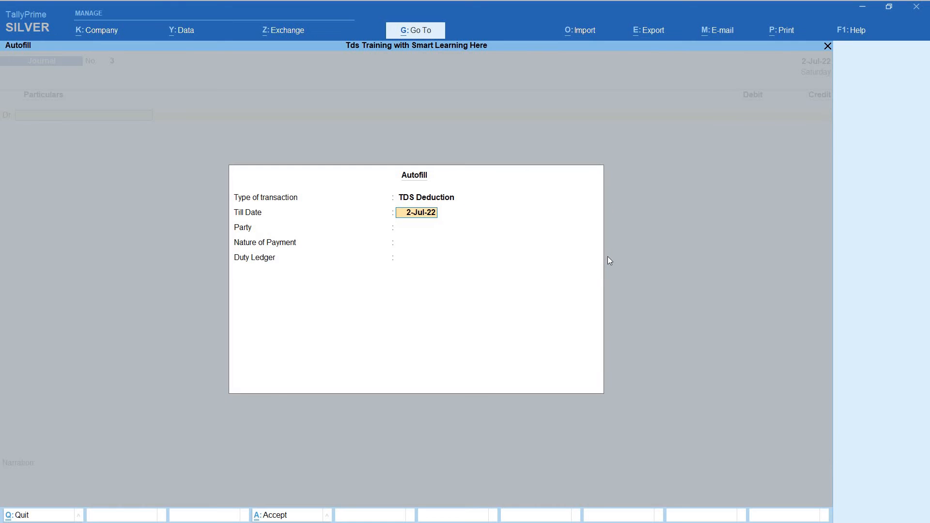
{"action": "key", "text": "Return"}
{"action": "key", "text": "Return"}
{"action": "key", "text": "Return"}
{"action": "key", "text": "Return"}
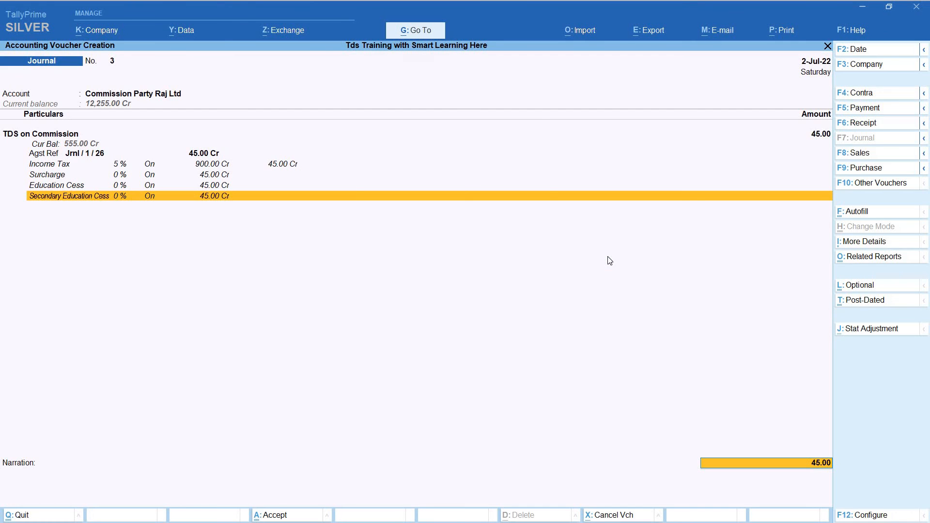
- Allocate the autofilled 45 debit to Commission Party Raj Ltd as Agst Ref 1 and save the voucher
{"action": "key", "text": "Return"}
{"action": "key", "text": "Return"}
{"action": "key", "text": "Return"}
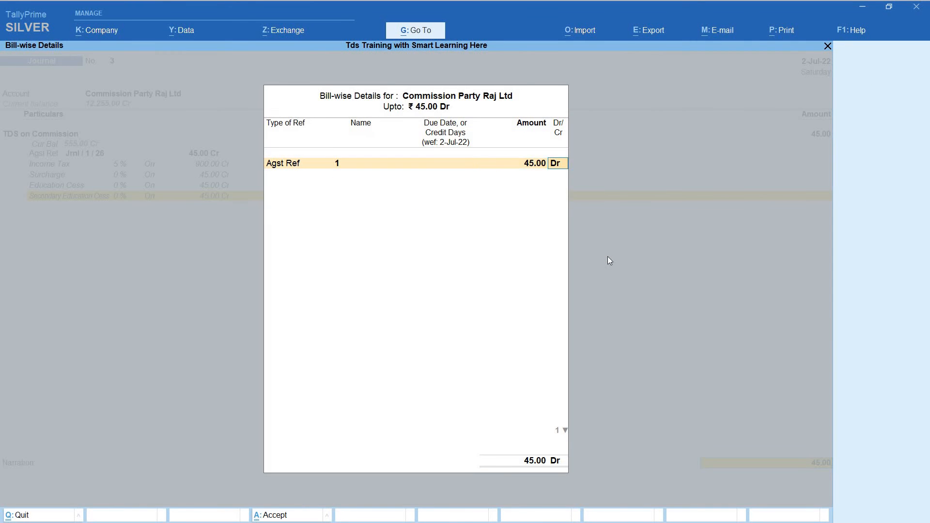
{"action": "key", "text": "Return"}
{"action": "key", "text": "Return"}
{"action": "key", "text": "Return"}
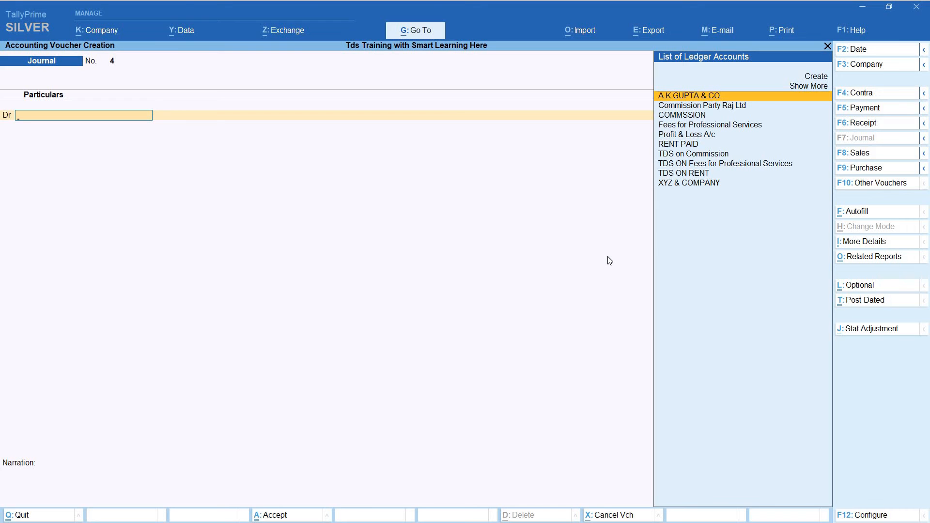
- Leave voucher creation and open the Form 26Q report among the statutory TDS reports
{"action": "key", "text": "Escape"}
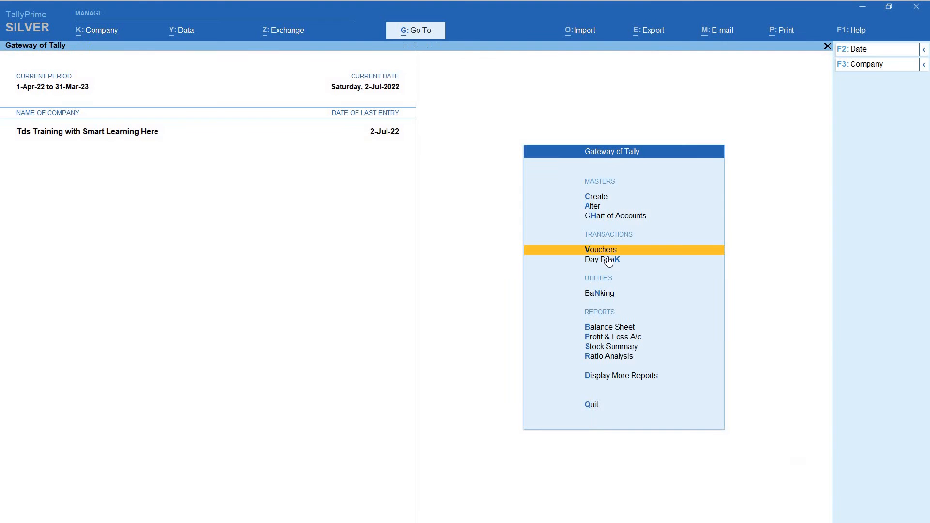
{"action": "left_click", "coordinate": [609, 262]}
{"action": "key", "text": "d"}
{"action": "key", "text": "o"}
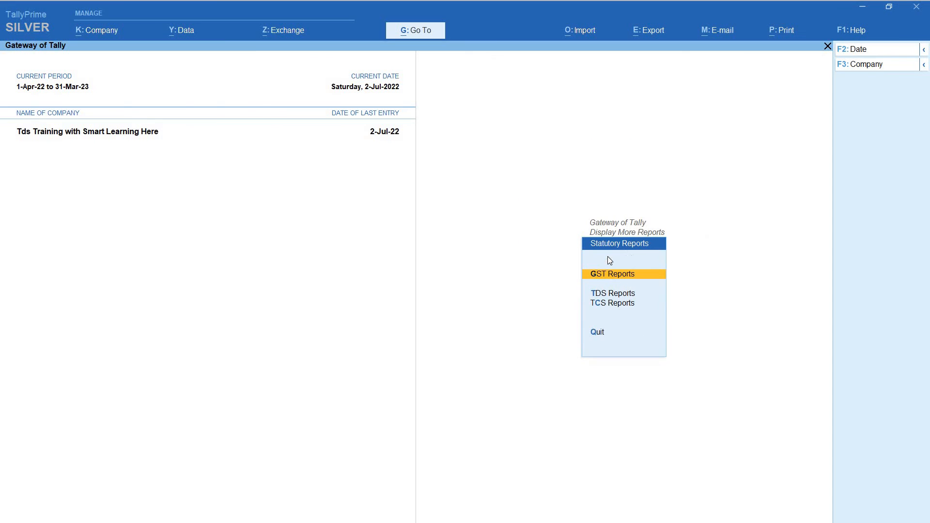
{"action": "key", "text": "g"}
{"action": "key", "text": "Escape"}
{"action": "key", "text": "Down"}
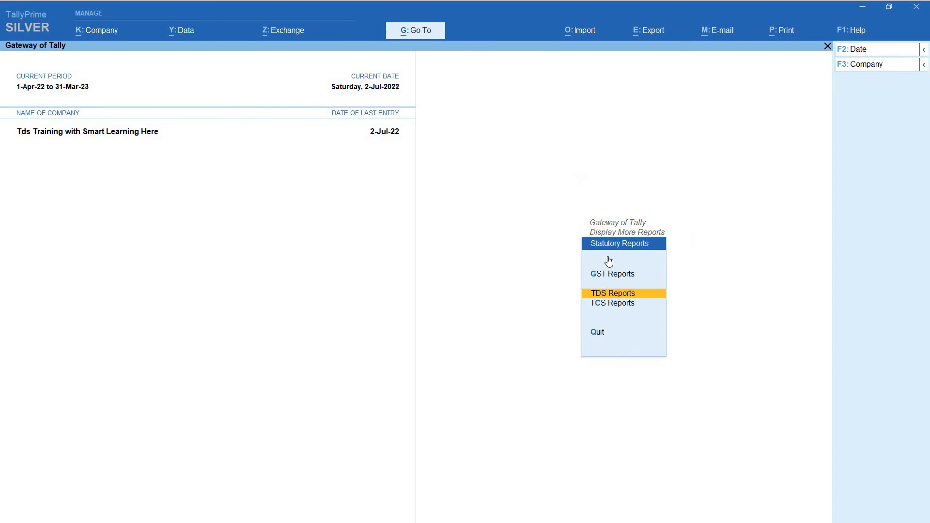
{"action": "key", "text": "Return"}
{"action": "key", "text": "Down"}
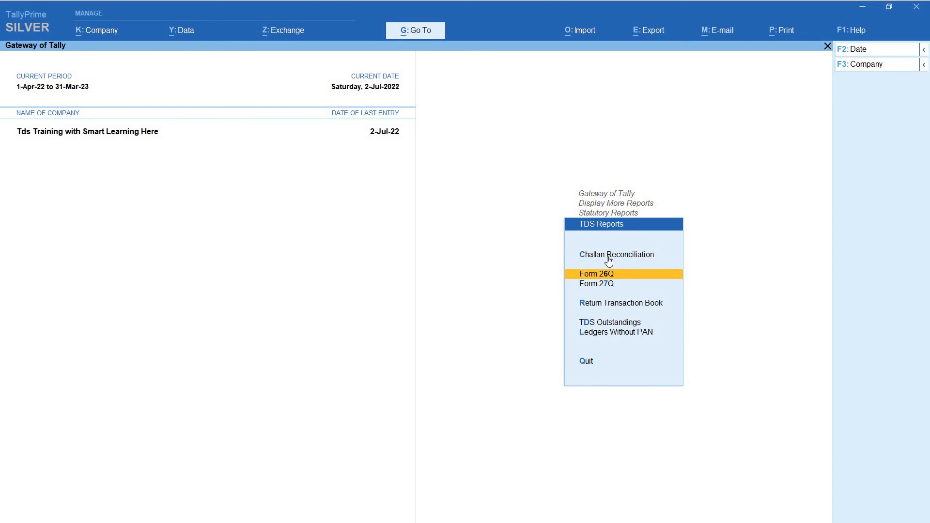
{"action": "key", "text": "Return"}
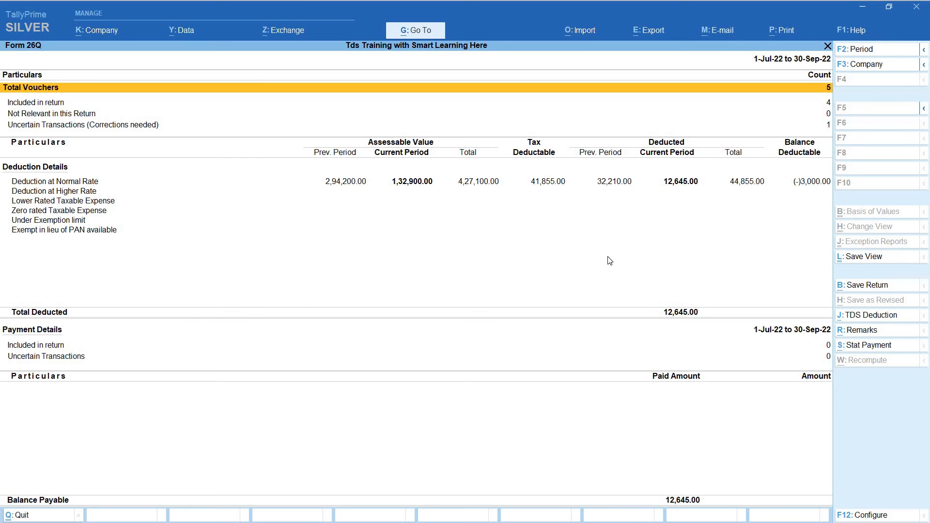
- Drill into Deduction at Normal Rate in Form 26Q and examine the party-wise figures for Commission Party Raj Ltd
{"action": "key", "text": "Down"}
{"action": "key", "text": "Down"}
{"action": "key", "text": "Down"}
{"action": "key", "text": "Down"}
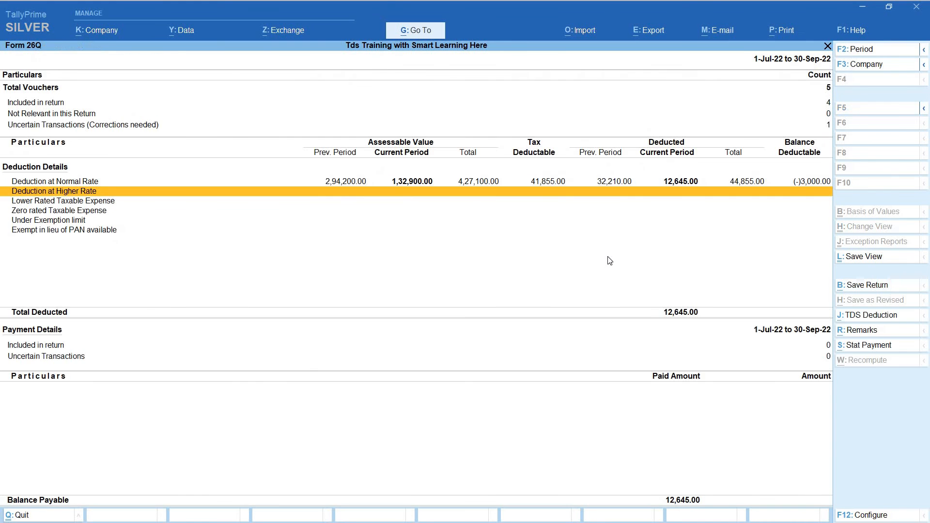
{"action": "key", "text": "Up"}
{"action": "key", "text": "Return"}
{"action": "key", "text": "Down"}
{"action": "key", "text": "Down"}
{"action": "key", "text": "Down"}
{"action": "key", "text": "Down"}
{"action": "key", "text": "Down"}
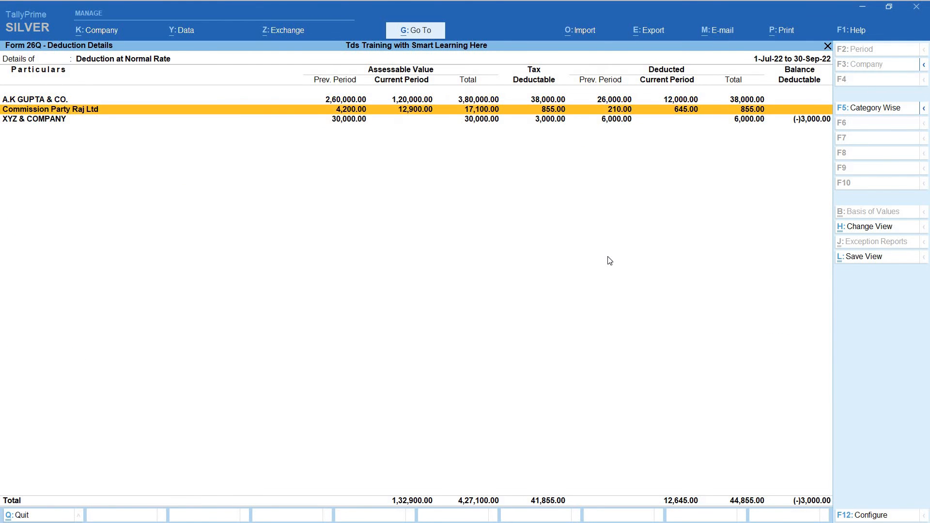
- Compare the assessable and deducted figures of each party, including XYZ & COMPANY, and return to the Form 26Q summary
{"action": "key", "text": "Up"}
{"action": "key", "text": "Up"}
{"action": "key", "text": "Up"}
{"action": "key", "text": "Up"}
{"action": "key", "text": "Up"}
{"action": "key", "text": "Down"}
{"action": "key", "text": "Down"}
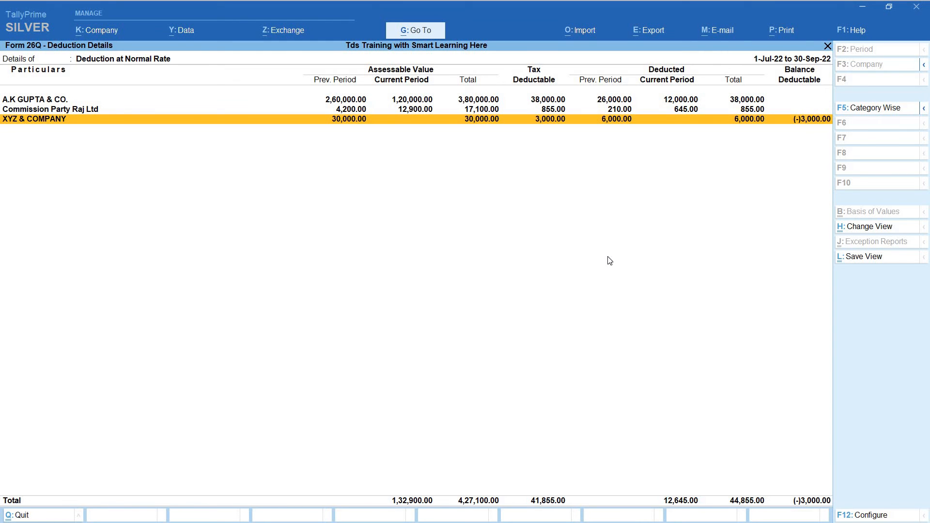
{"action": "key", "text": "Escape"}
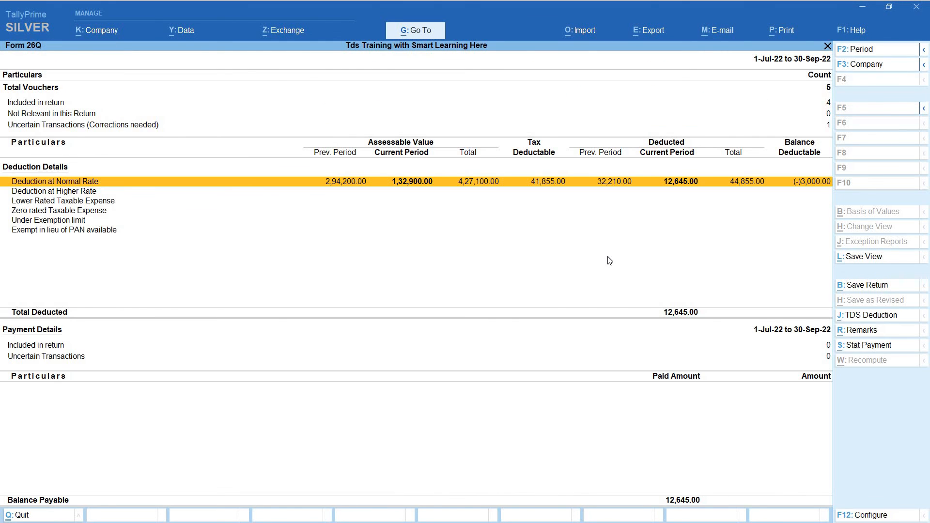
- Check the TDS Challan Reconciliation report and reopen Form 26Q
{"action": "key", "text": "Escape"}
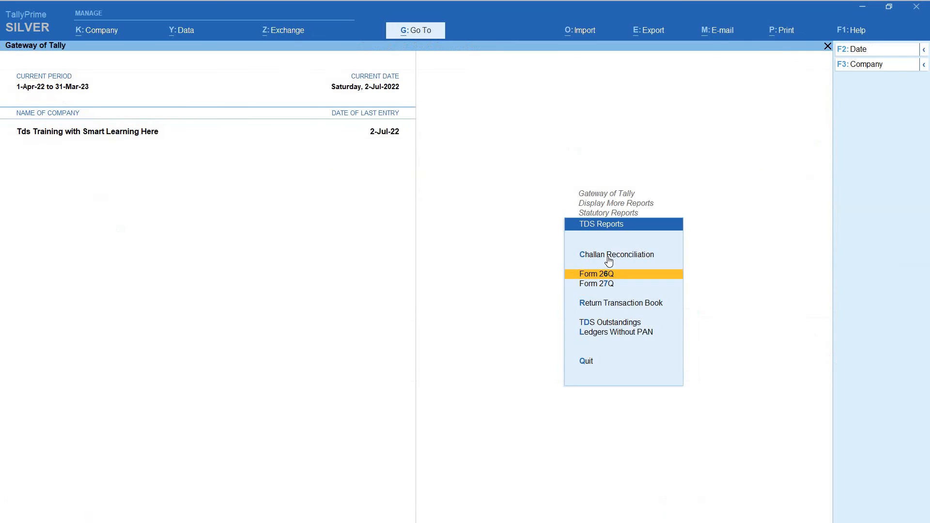
{"action": "key", "text": "Down"}
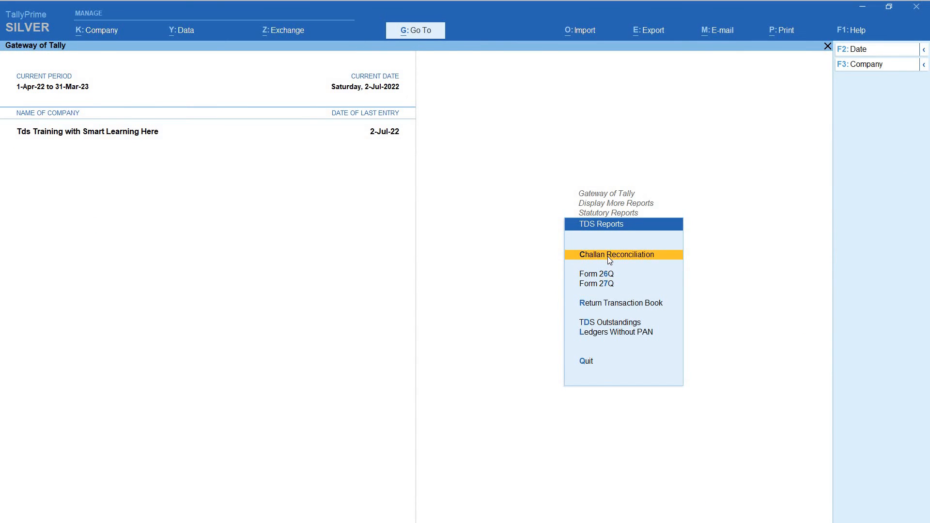
{"action": "left_click", "coordinate": [609, 257]}
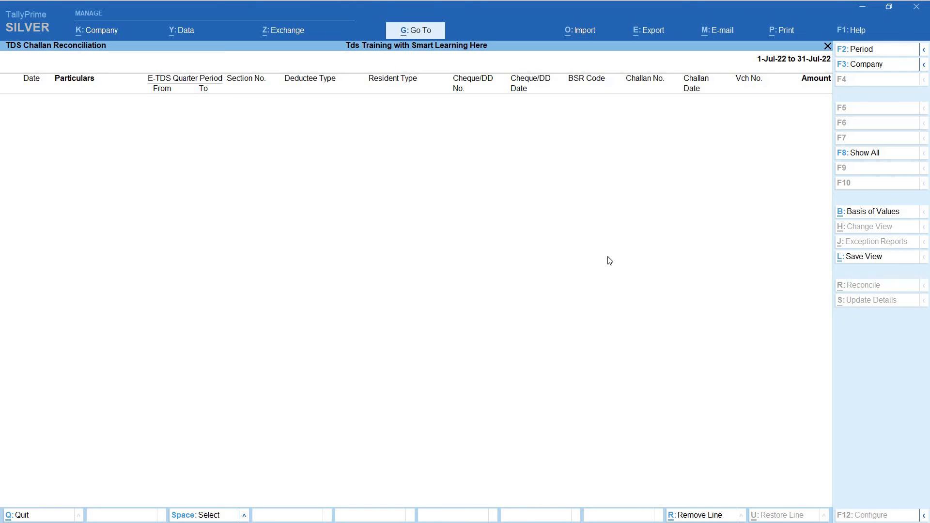
{"action": "key", "text": "Escape"}
{"action": "key", "text": "Down"}
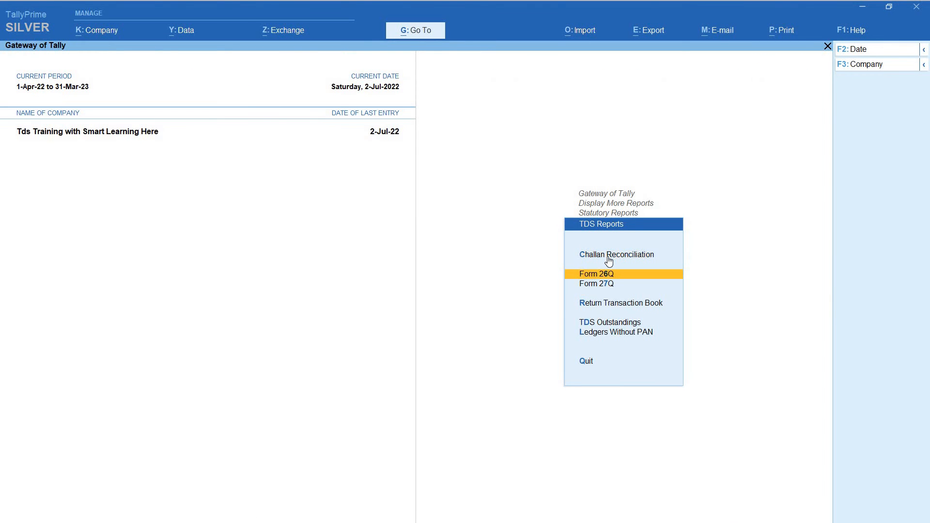
{"action": "key", "text": "Return"}
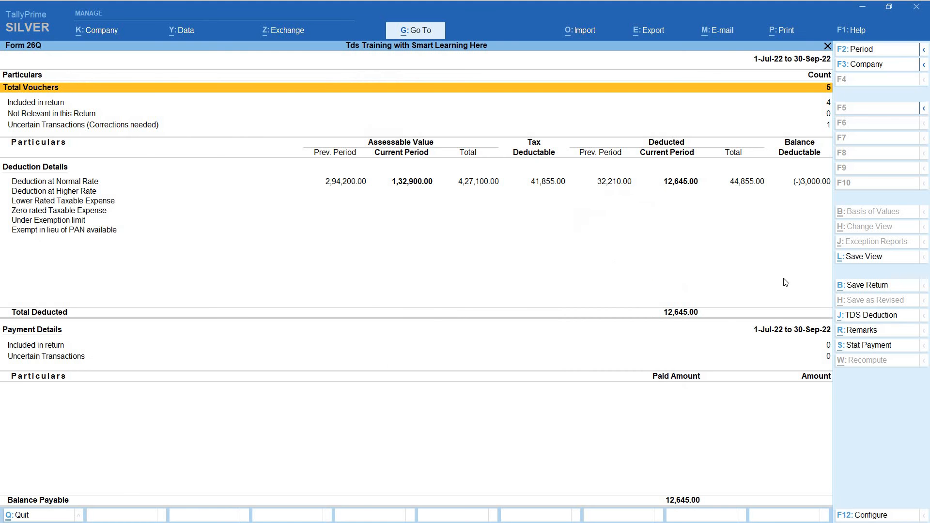
{"action": "left_click", "coordinate": [860, 345]}
{"action": "key", "text": "Down"}
{"action": "key", "text": "Down"}
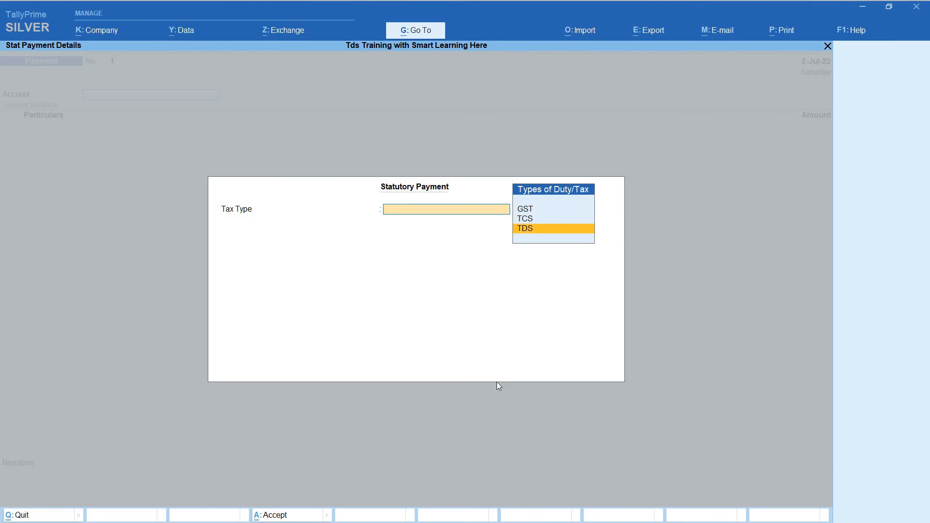
{"action": "key", "text": "Return"}
{"action": "key", "text": "Return"}
{"action": "key", "text": "Return"}
{"action": "key", "text": "Return"}
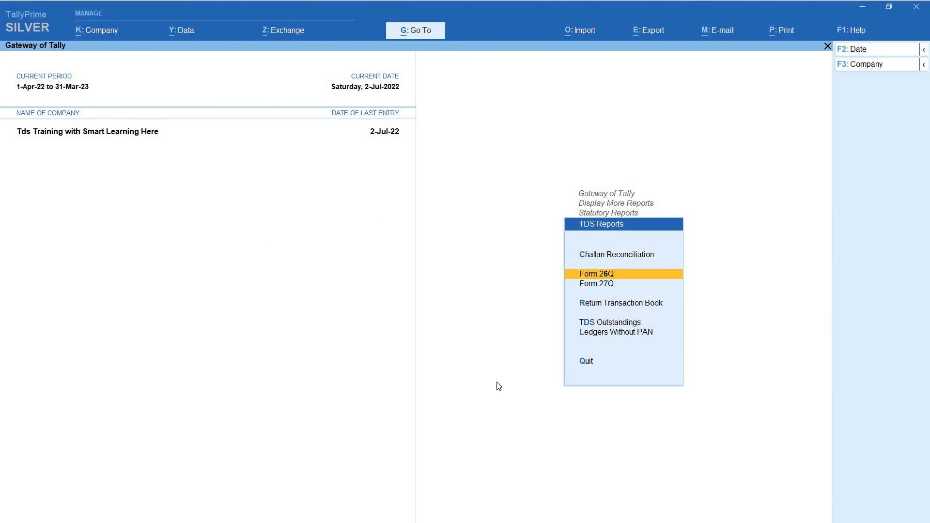
{"action": "key", "text": "Return"}
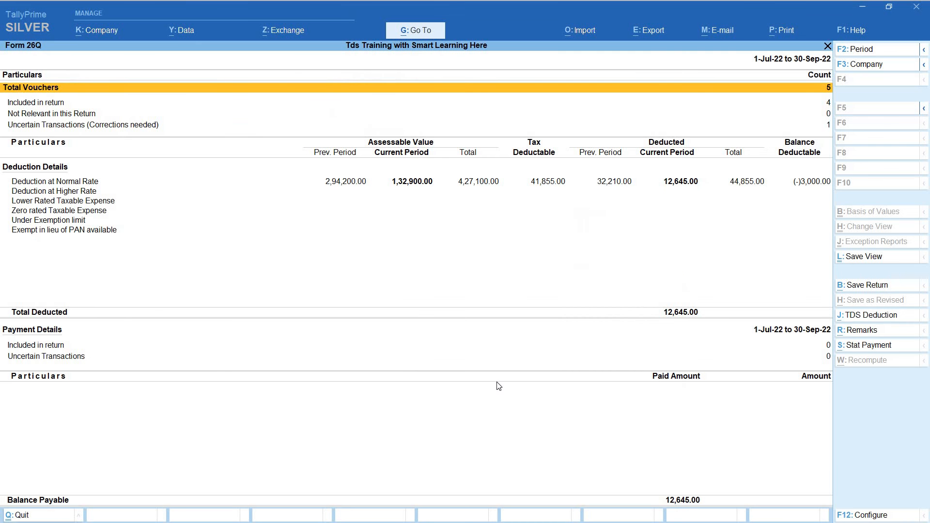
- Change the Form 26Q report period to 1-4-2022 to 31-3-2023
{"action": "key", "text": "Down"}
{"action": "key", "text": "Down"}
{"action": "key", "text": "Down"}
{"action": "key", "text": "Down"}
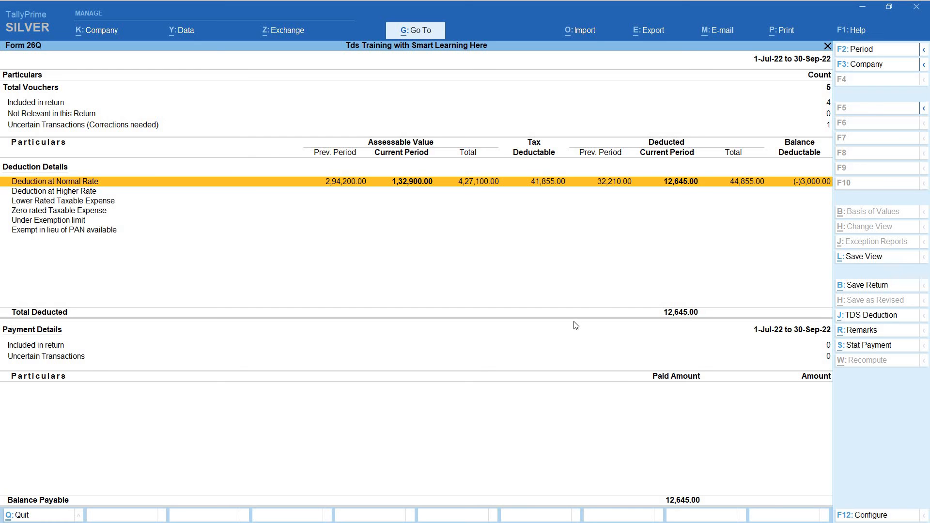
{"action": "key", "text": "F2"}
{"action": "type", "text": "1-4-2"}
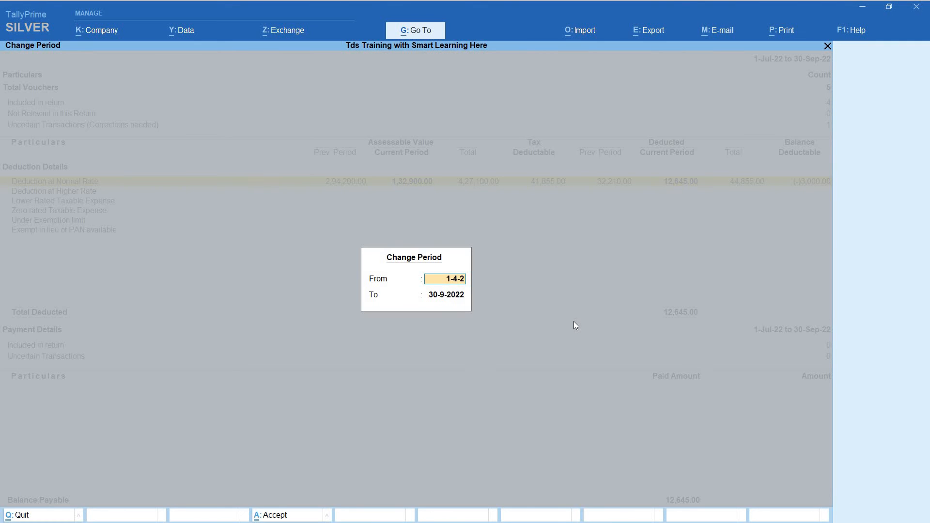
{"action": "type", "text": "02"}
{"action": "key", "text": "Return"}
{"action": "type", "text": "31-3-"}
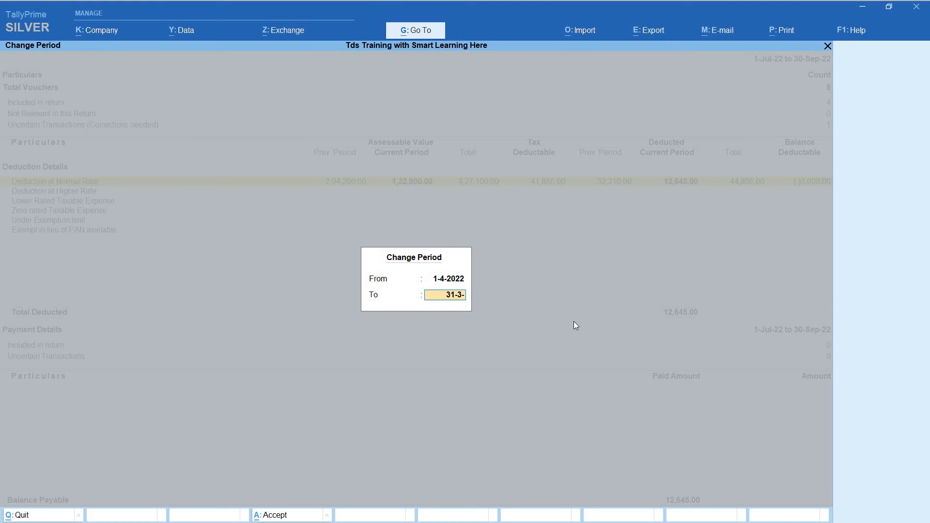
{"action": "type", "text": "2023"}
{"action": "key", "text": "Return"}
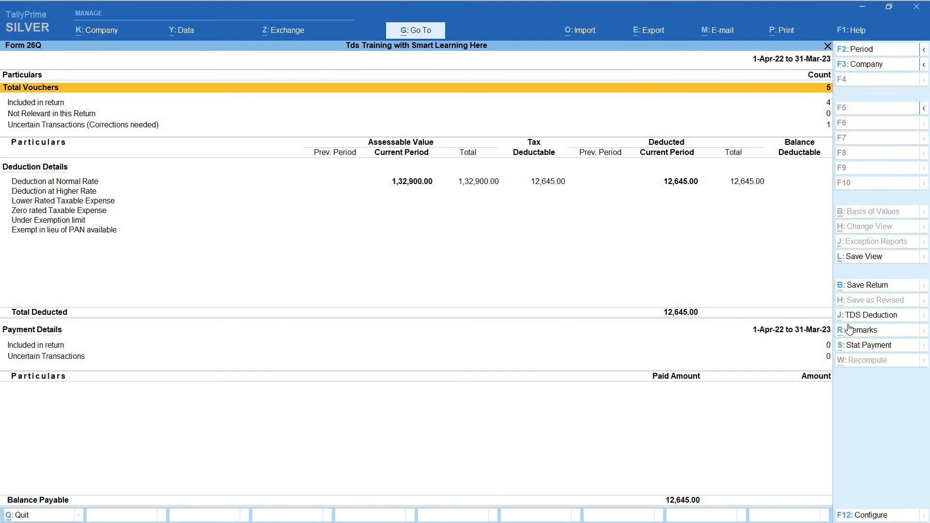
- Start a statutory payment from Form 26Q with tax type TDS and deducted till date 2-7-2022
{"action": "key", "text": "alt+s"}
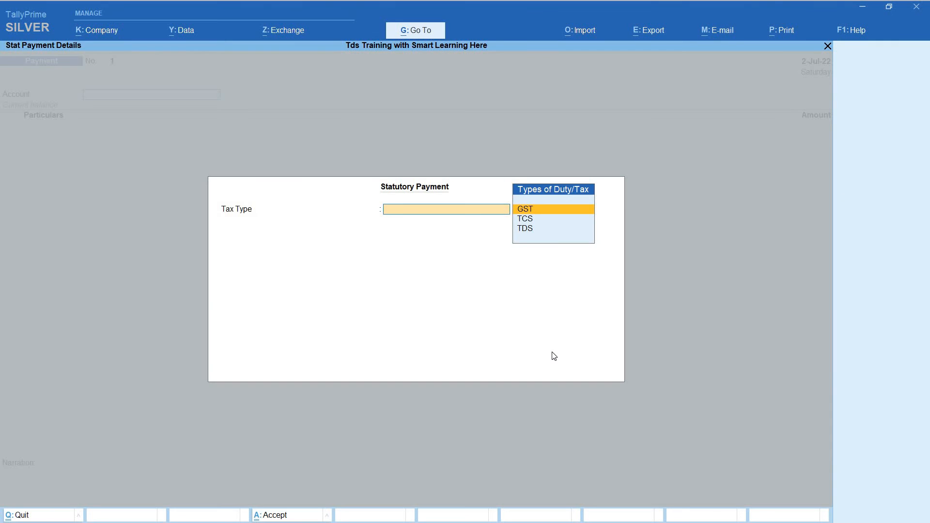
{"action": "key", "text": "Down"}
{"action": "key", "text": "Down"}
{"action": "key", "text": "Return"}
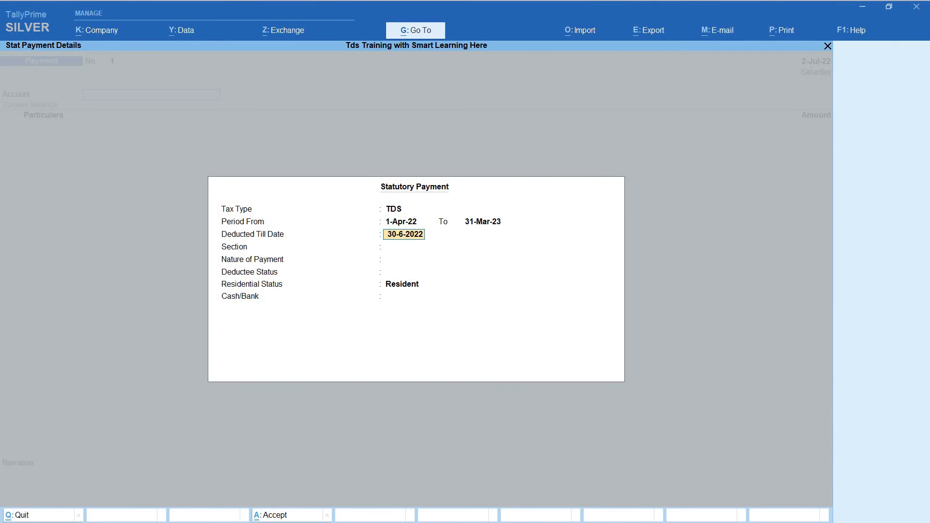
{"action": "key", "text": "BackSpace"}
{"action": "type", "text": "2-7-22"}
{"action": "key", "text": "Return"}
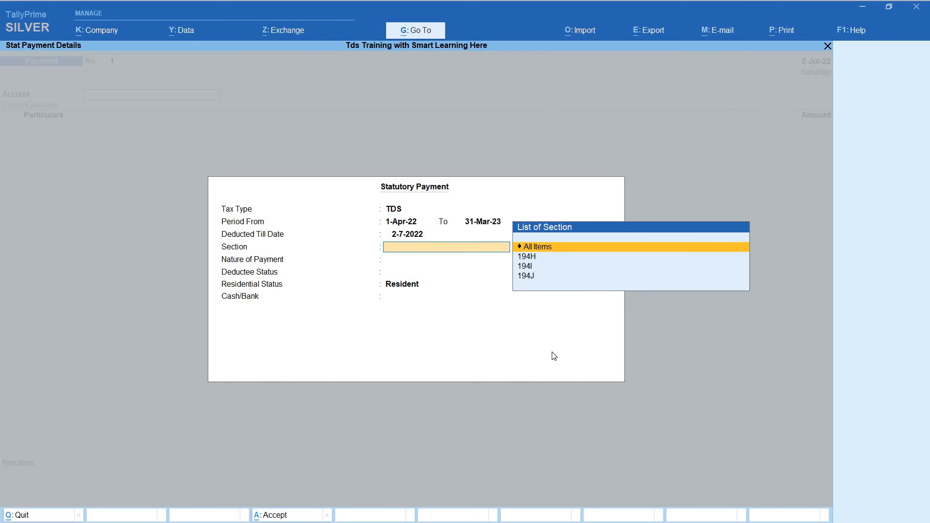
- Choose All Items for section, nature of payment and deductee status, and pay the TDS from HDFC BANK
{"action": "key", "text": "Return"}
{"action": "key", "text": "Return"}
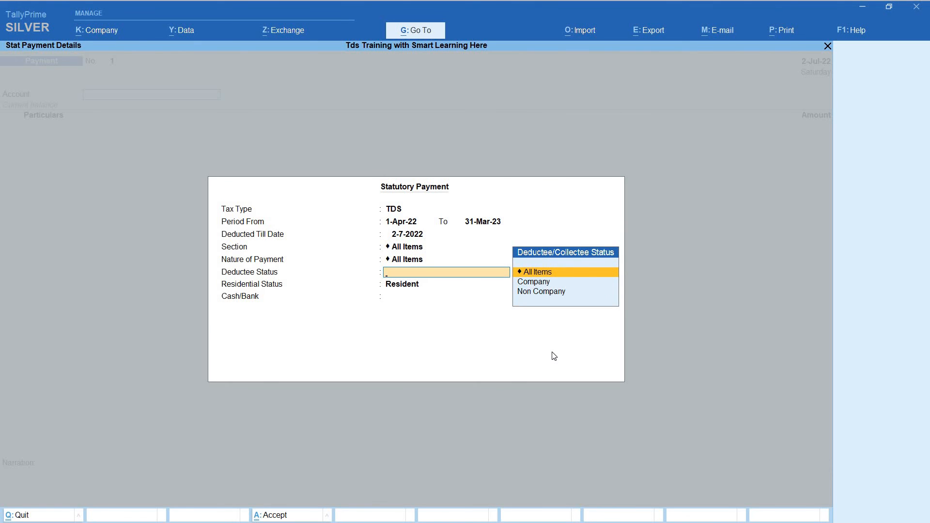
{"action": "key", "text": "Return"}
{"action": "key", "text": "Down"}
{"action": "key", "text": "Return"}
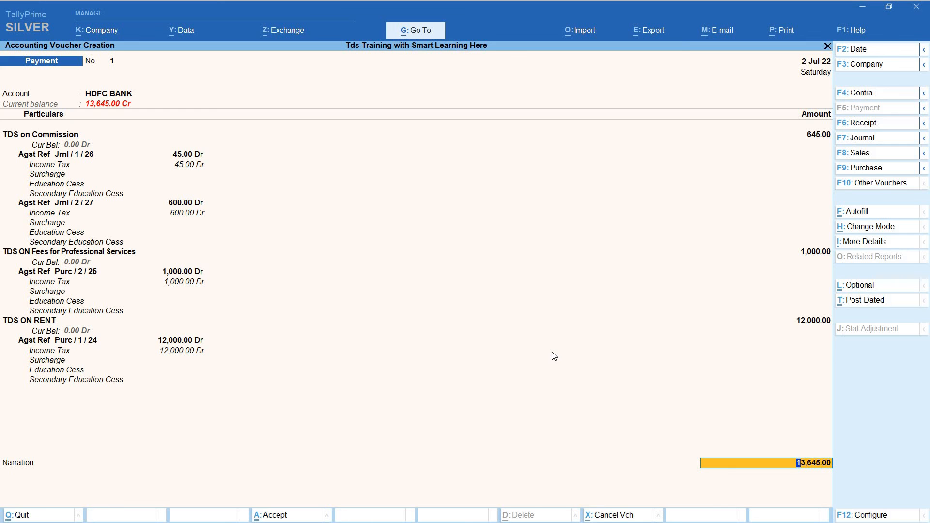
- Accept the Cheque bank allocation for HDFC BANK and save the TDS payment voucher
{"action": "key", "text": "Return"}
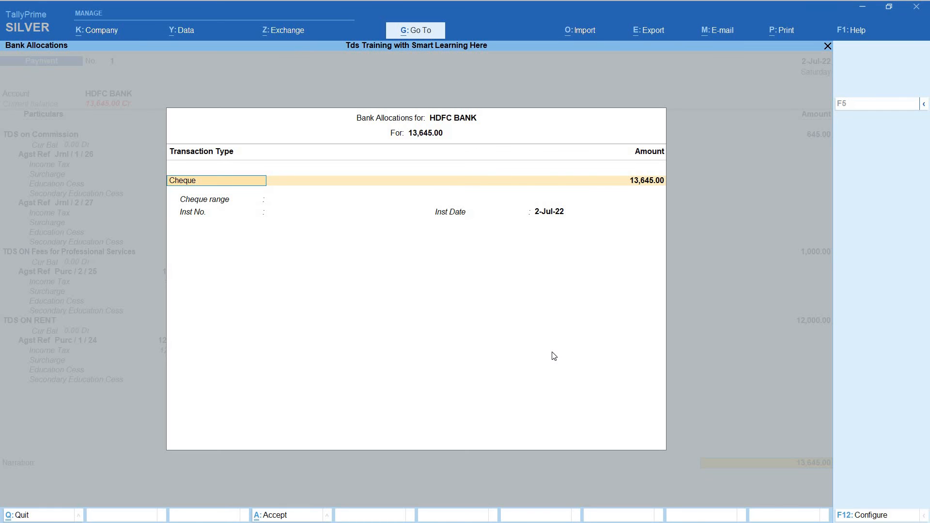
{"action": "key", "text": "Return"}
{"action": "key", "text": "Return"}
{"action": "key", "text": "Return"}
{"action": "key", "text": "Return"}
{"action": "key", "text": "Return"}
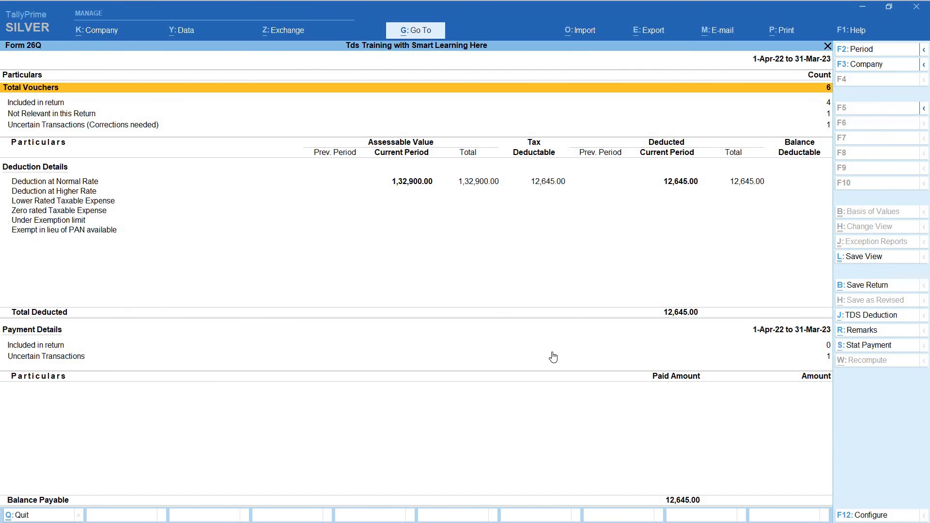
- Open TDS Challan Reconciliation, select the TDS on Commission line and start reconciling it
{"action": "key", "text": "Escape"}
{"action": "key", "text": "Down"}
{"action": "key", "text": "Up"}
{"action": "key", "text": "Up"}
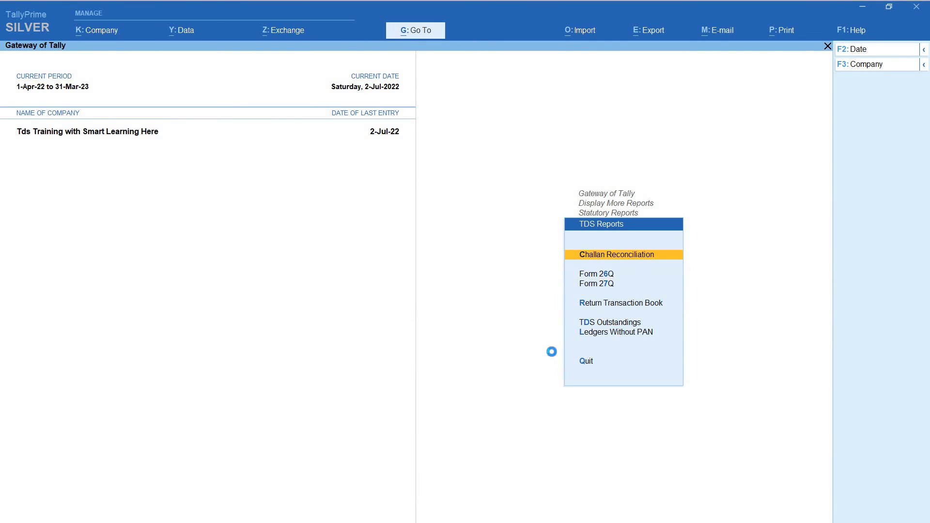
{"action": "key", "text": "Return"}
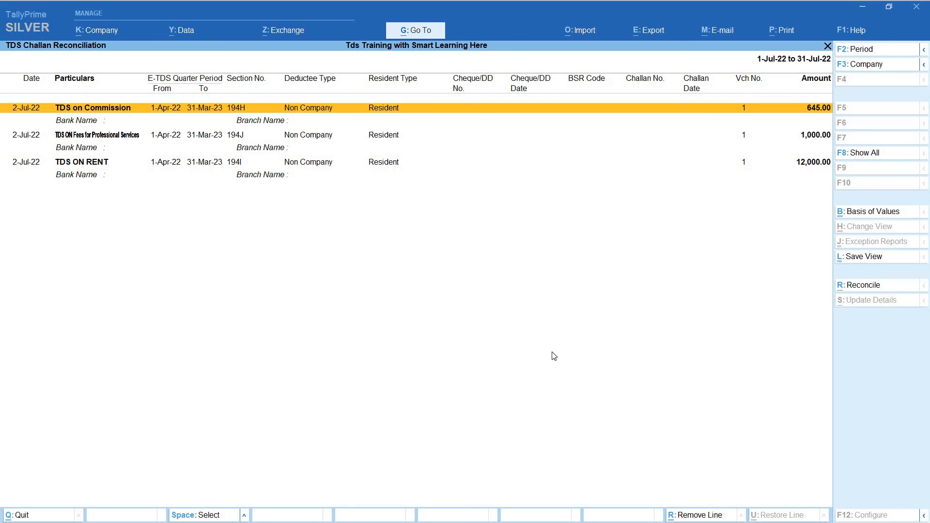
{"action": "key", "text": "space"}
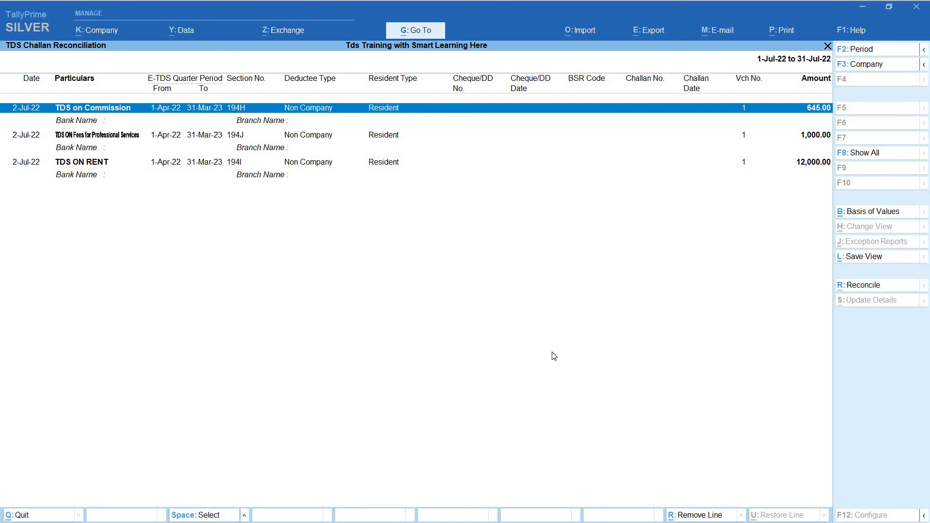
{"action": "left_click", "coordinate": [887, 286]}
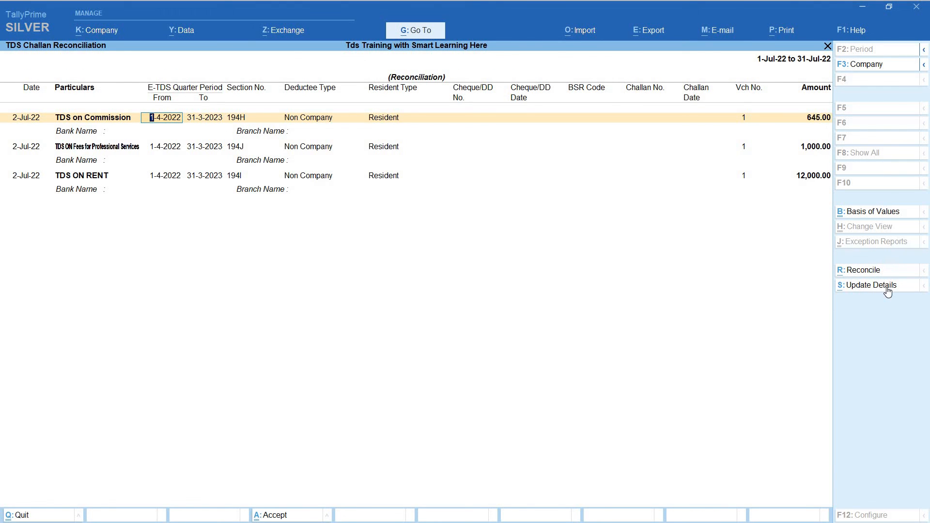
- Enter cheque number 34234 and cheque date 1-4-2022 for the TDS on Commission line
{"action": "key", "text": "Return"}
{"action": "key", "text": "Return"}
{"action": "key", "text": "Return"}
{"action": "key", "text": "Return"}
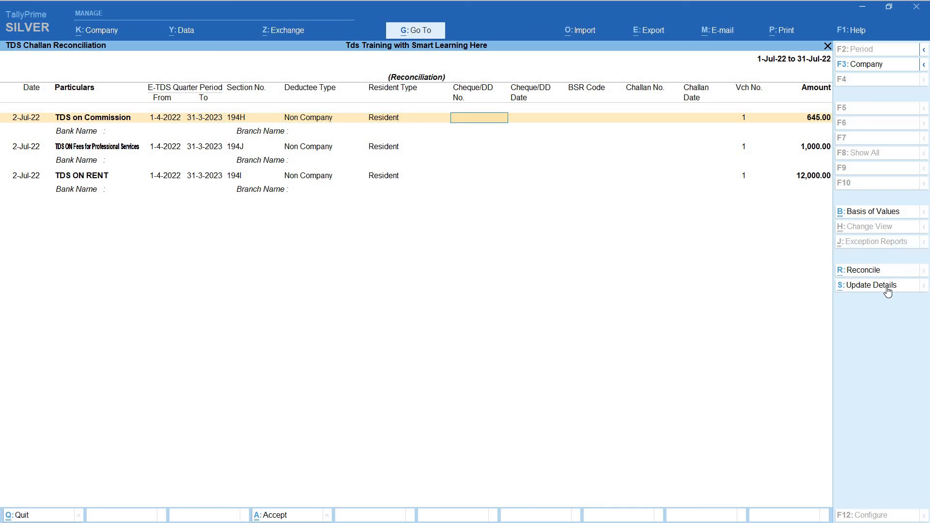
{"action": "type", "text": "34234"}
{"action": "key", "text": "Return"}
{"action": "type", "text": "1-4"}
{"action": "key", "text": "Return"}
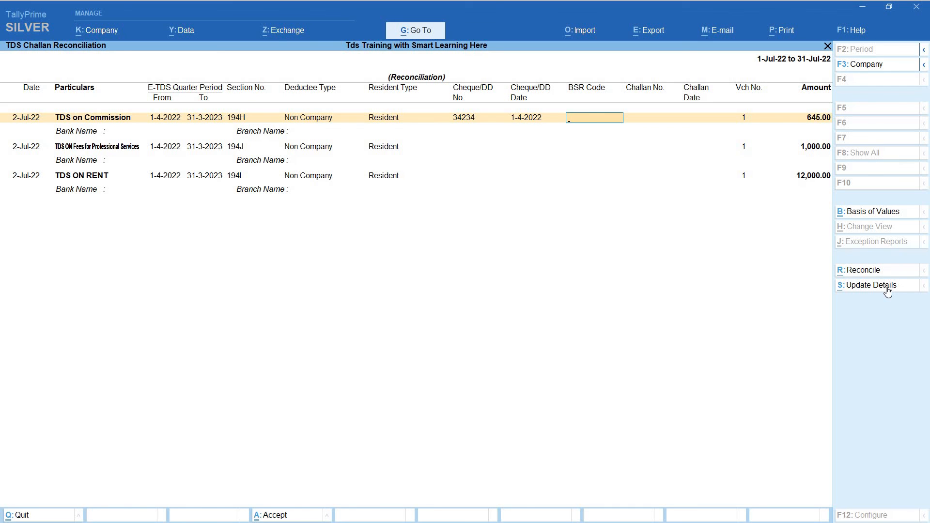
- Enter BSR code 34423, challan number 12323 and challan date 1-4-2022 for the TDS on Commission line
{"action": "type", "text": "34423"}
{"action": "key", "text": "Return"}
{"action": "key", "text": "Return"}
{"action": "type", "text": "12"}
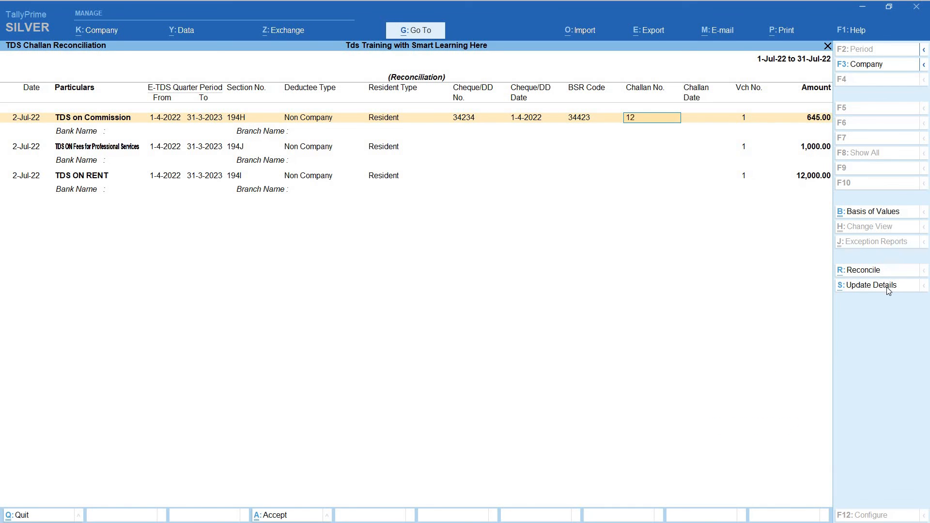
{"action": "type", "text": "323"}
{"action": "key", "text": "Return"}
{"action": "type", "text": "1-4"}
{"action": "key", "text": "Return"}
- Set the bank name to HDFC BANK for the TDS on Commission line and save the reconciliation
{"action": "key", "text": "Down"}
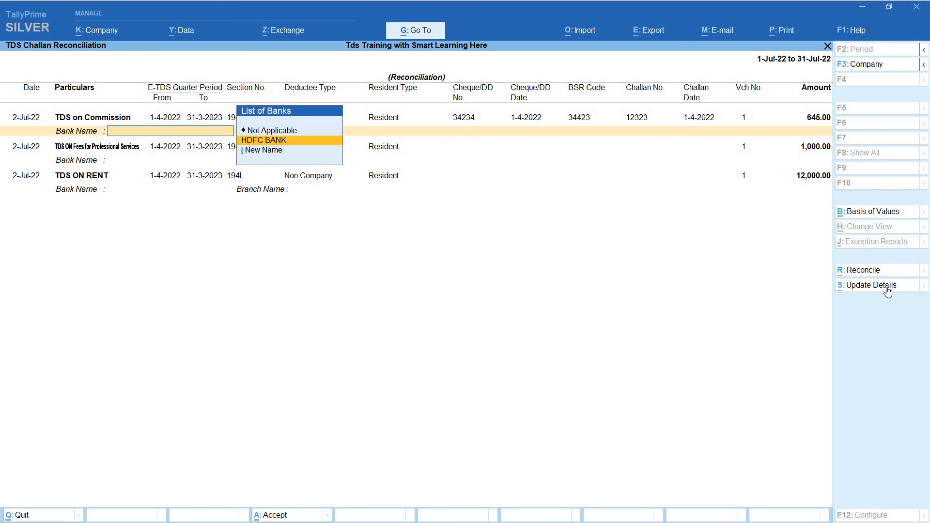
{"action": "key", "text": "Return"}
{"action": "key", "text": "Return"}
{"action": "key", "text": "ctrl+a"}
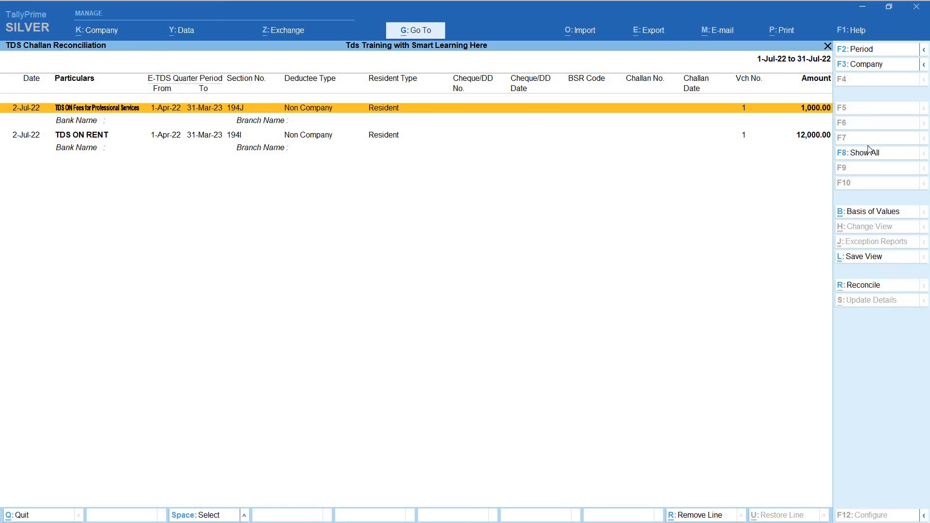
- Return to the Gateway of Tally and open the TDS payment voucher from the Day Book
{"action": "key", "text": "Escape"}
{"action": "key", "text": "Escape"}
{"action": "key", "text": "Escape"}
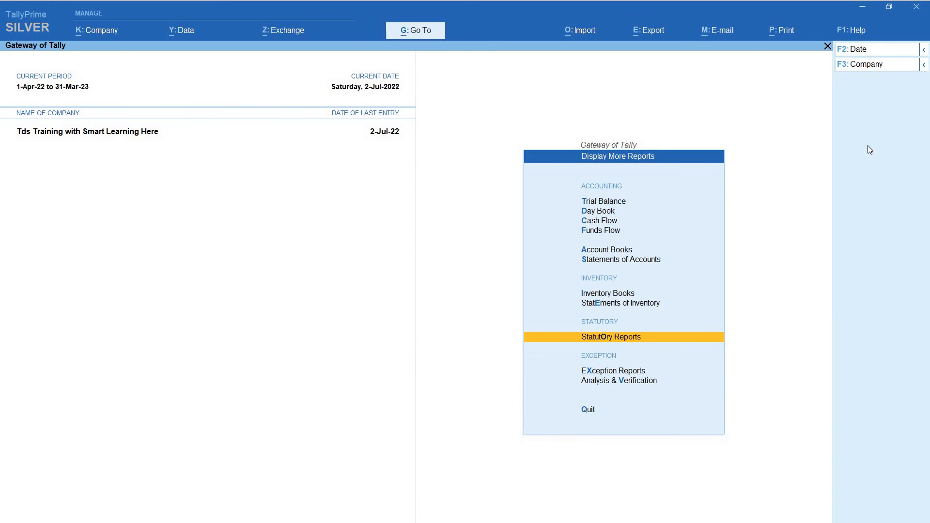
{"action": "key", "text": "Escape"}
{"action": "key", "text": "Escape"}
{"action": "key", "text": "Escape"}
{"action": "key", "text": "Down"}
{"action": "key", "text": "Down"}
{"action": "key", "text": "Down"}
{"action": "key", "text": "Down"}
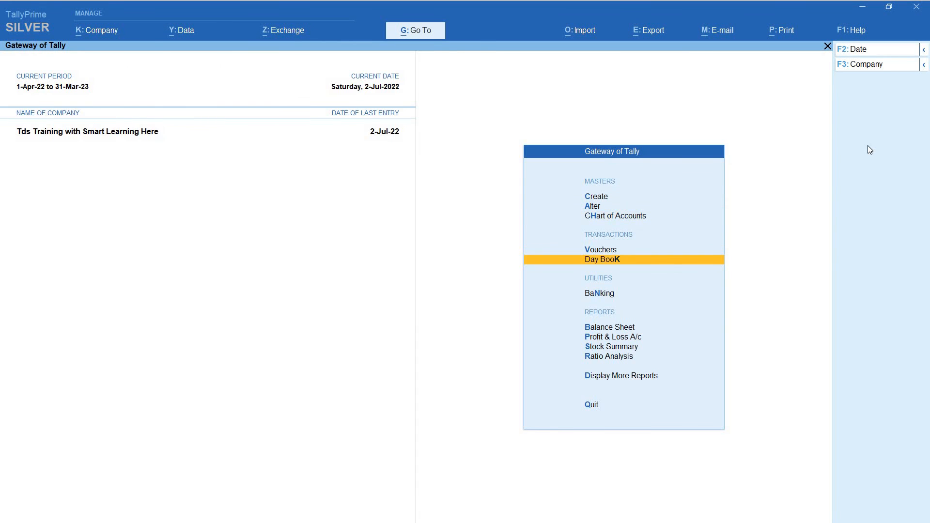
{"action": "key", "text": "Return"}
{"action": "key", "text": "Return"}
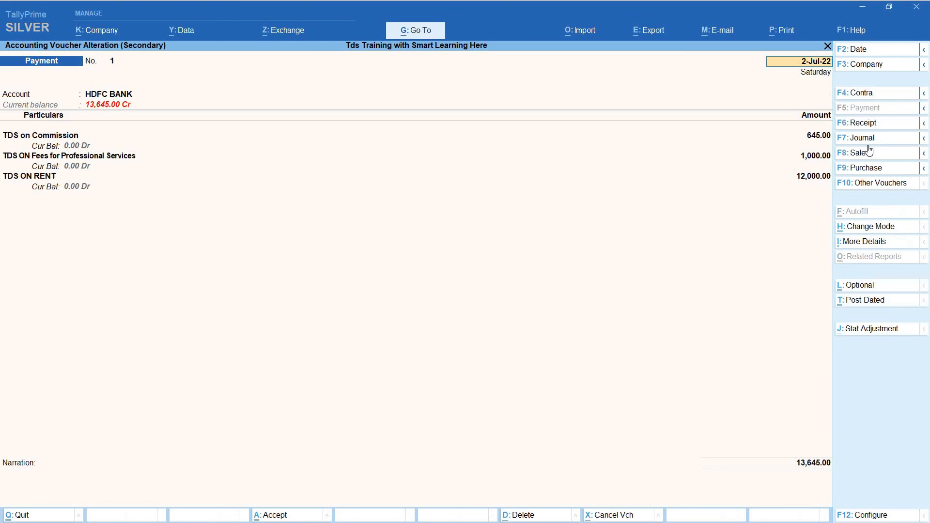
- Open the print preview of the T.D.S. tax challan for the payment voucher
{"action": "key", "text": "alt+p"}
{"action": "key", "text": "Return"}
{"action": "key", "text": "i"}
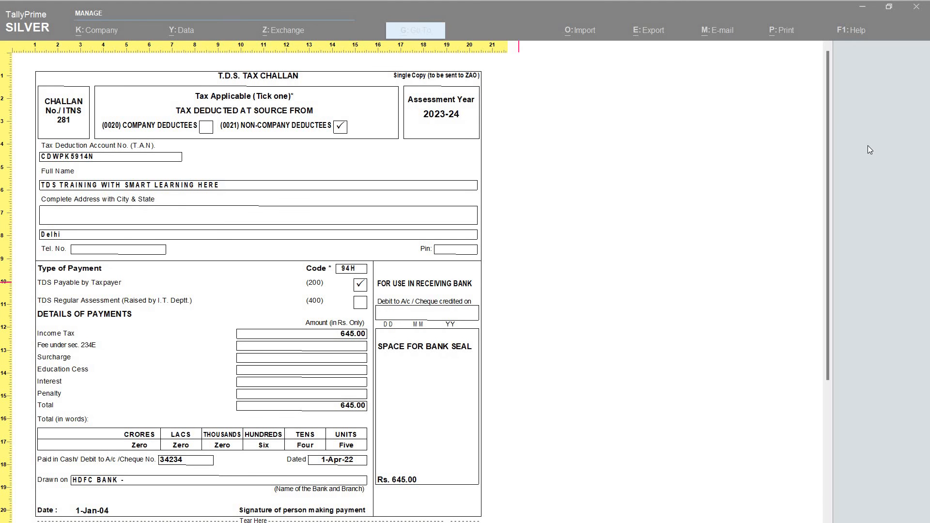
- Examine the previewed ITNS 281 challans for the commission and professional fees TDS payments
{"action": "key", "text": "Down"}
{"action": "key", "text": "Down"}
{"action": "key", "text": "Down"}
{"action": "key", "text": "Down"}
{"action": "key", "text": "Down"}
{"action": "key", "text": "Down"}
{"action": "key", "text": "Down"}
{"action": "key", "text": "Down"}
{"action": "key", "text": "Down"}
{"action": "key", "text": "Down"}
{"action": "key", "text": "Down"}
{"action": "key", "text": "Down"}
{"action": "key", "text": "Down"}
{"action": "key", "text": "Down"}
{"action": "key", "text": "Down"}
{"action": "key", "text": "Down"}
{"action": "key", "text": "Down"}
{"action": "key", "text": "Down"}
{"action": "key", "text": "Down"}
{"action": "key", "text": "Down"}
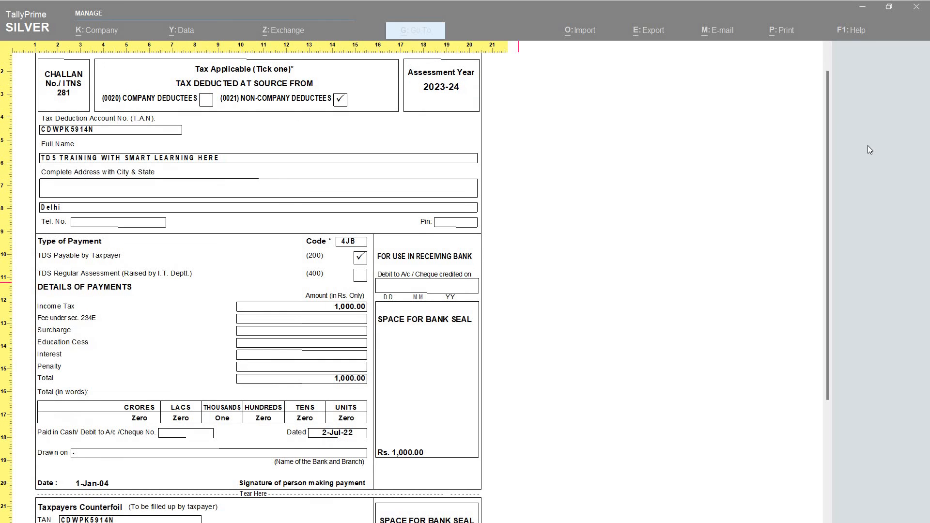
- Close the challan preview and the TDS payment voucher, and return to the Gateway of Tally
{"action": "key", "text": "Escape"}
{"action": "key", "text": "Escape"}
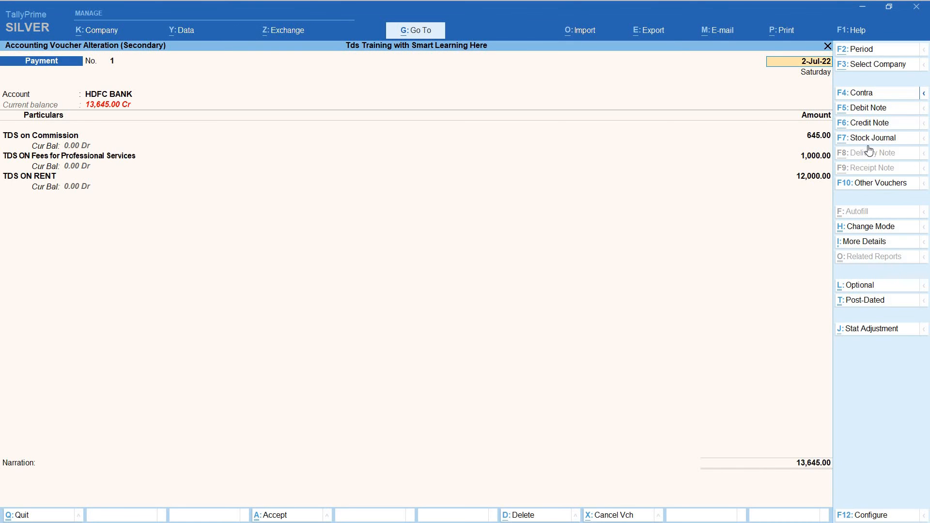
{"action": "key", "text": "Escape"}
{"action": "key", "text": "y"}
{"action": "key", "text": "Escape"}
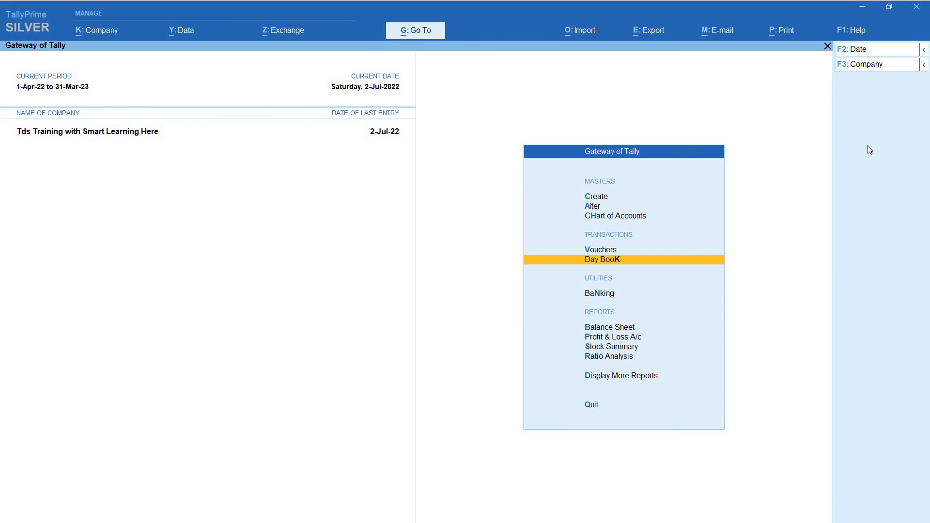
- Open the TDS Outstandings report from the statutory TDS reports to check the pending TDS by nature of payment
{"action": "key", "text": "d"}
{"action": "key", "text": "u"}
{"action": "key", "text": "Down"}
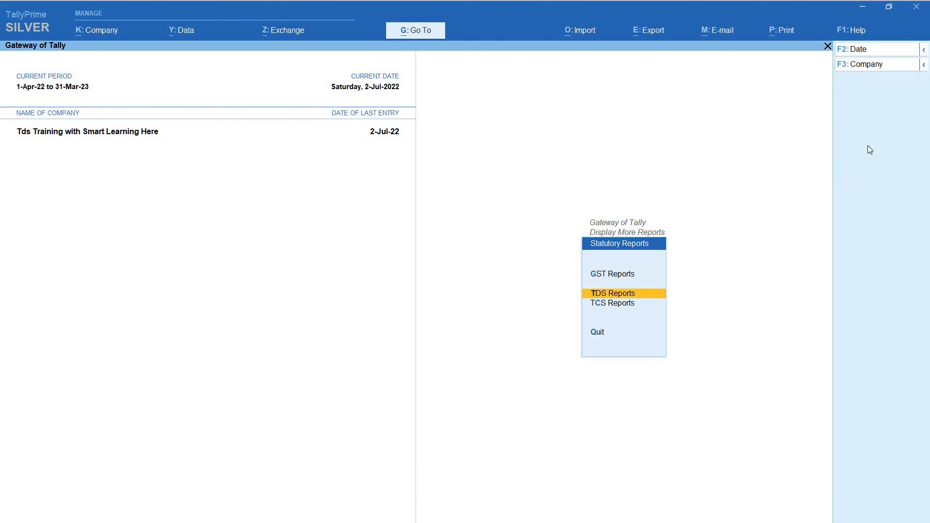
{"action": "key", "text": "Return"}
{"action": "key", "text": "Down"}
{"action": "key", "text": "Down"}
{"action": "key", "text": "Down"}
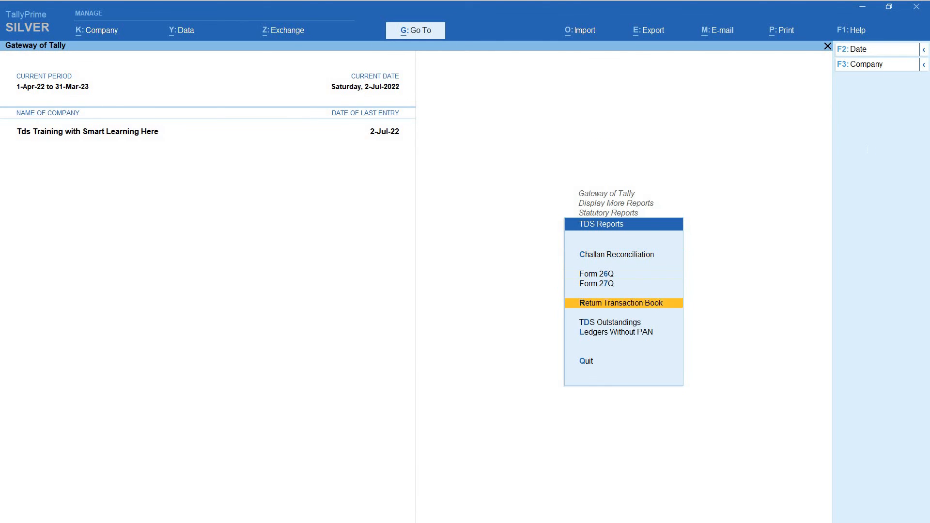
{"action": "key", "text": "Down"}
{"action": "key", "text": "Return"}
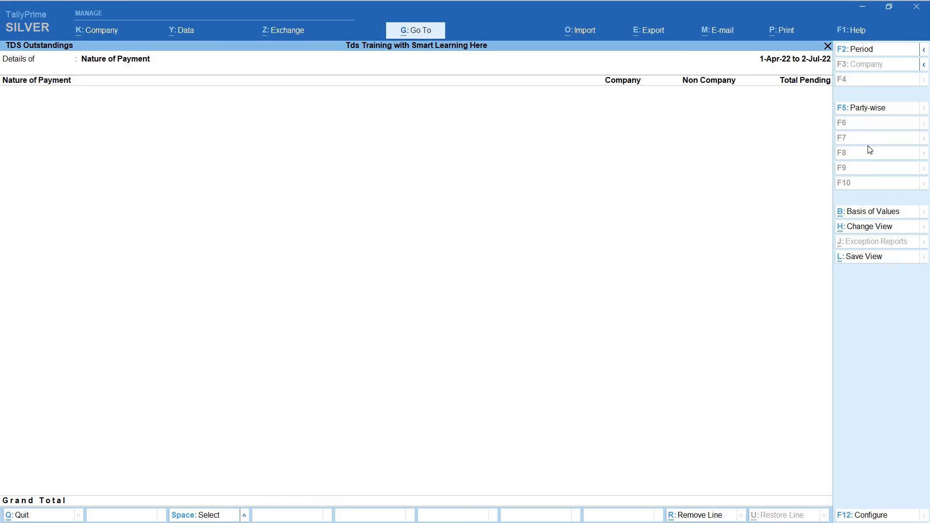
- Review the Ledgers Without PAN report, expand it to show all deductee ledgers, and leave the report
{"action": "key", "text": "Escape"}
{"action": "key", "text": "Up"}
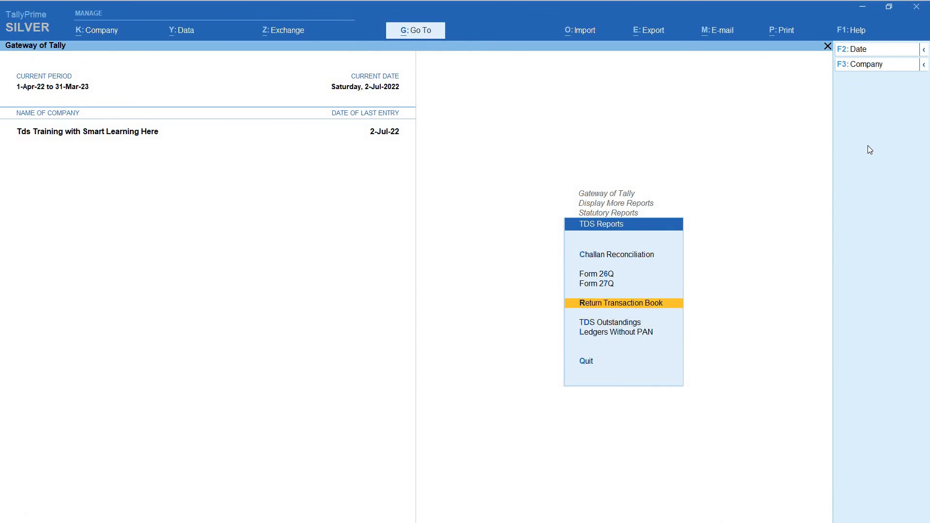
{"action": "key", "text": "Down"}
{"action": "key", "text": "Down"}
{"action": "key", "text": "Return"}
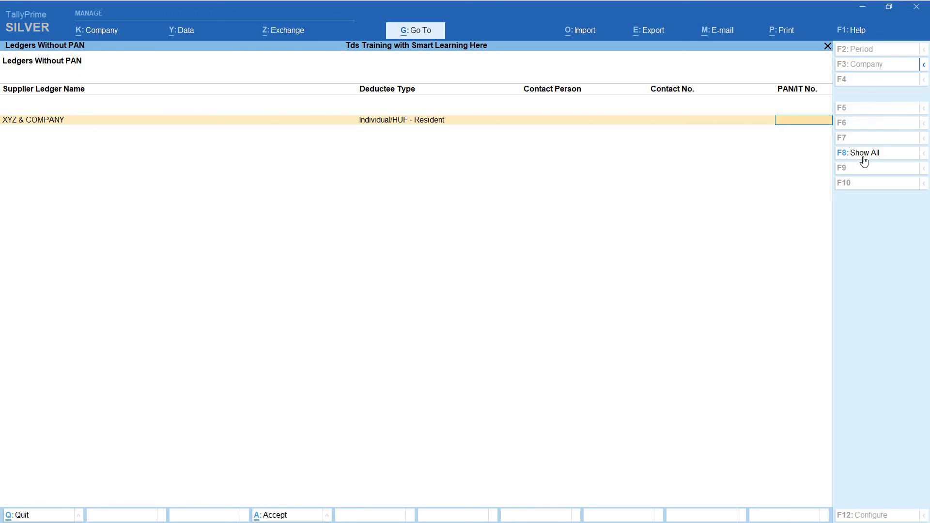
{"action": "left_click", "coordinate": [864, 154]}
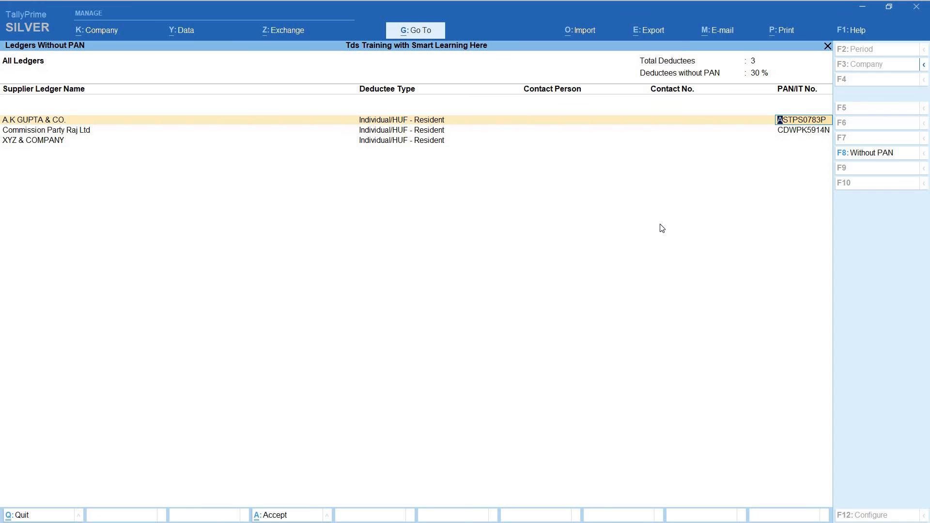
{"action": "key", "text": "Escape"}
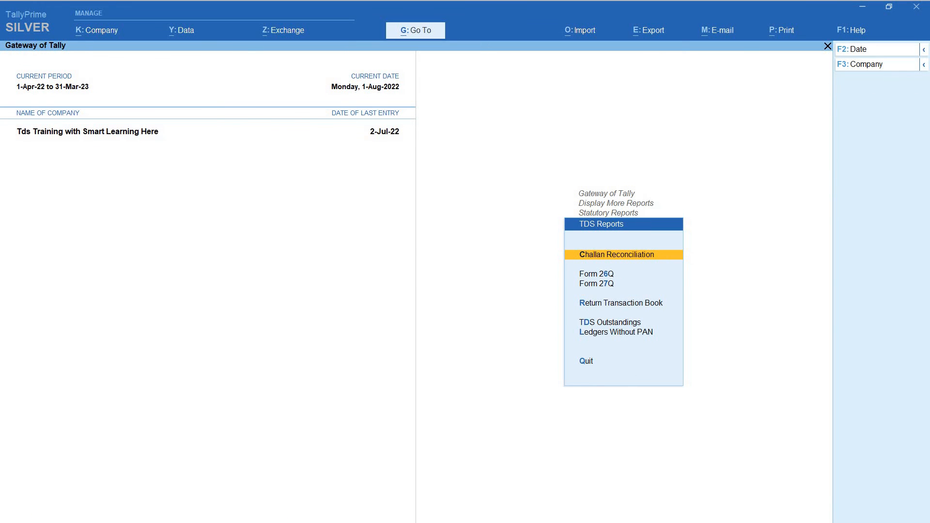
- Open the Form 26Q report from the TDS reports
{"action": "key", "text": "Down"}
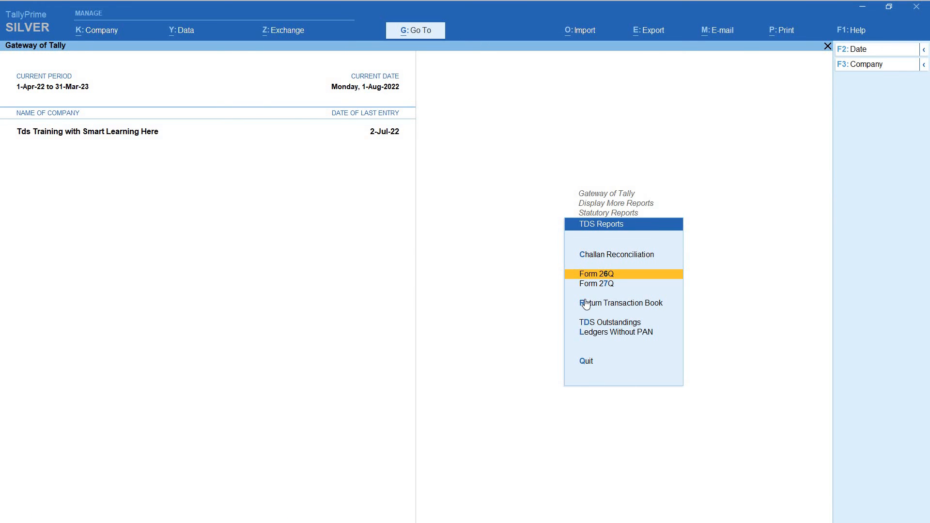
{"action": "key", "text": "Return"}
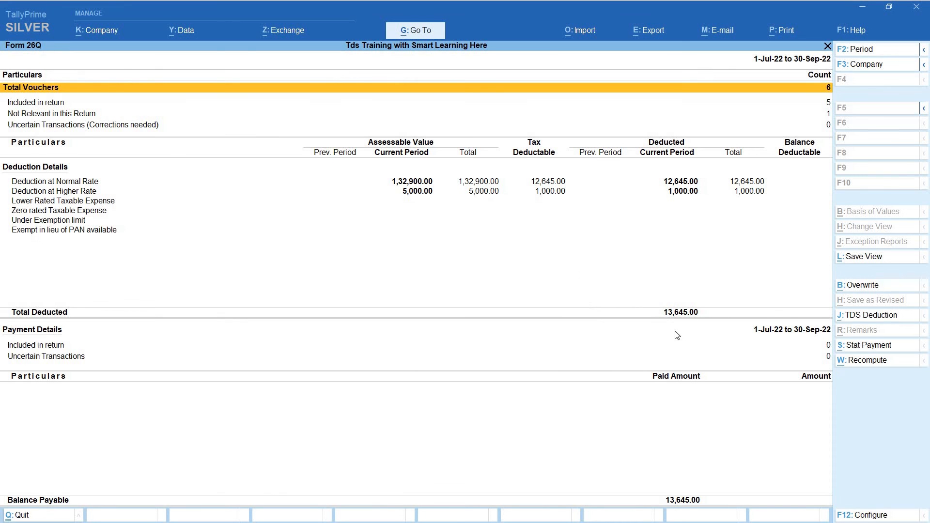
{"action": "key", "text": "alt+e"}
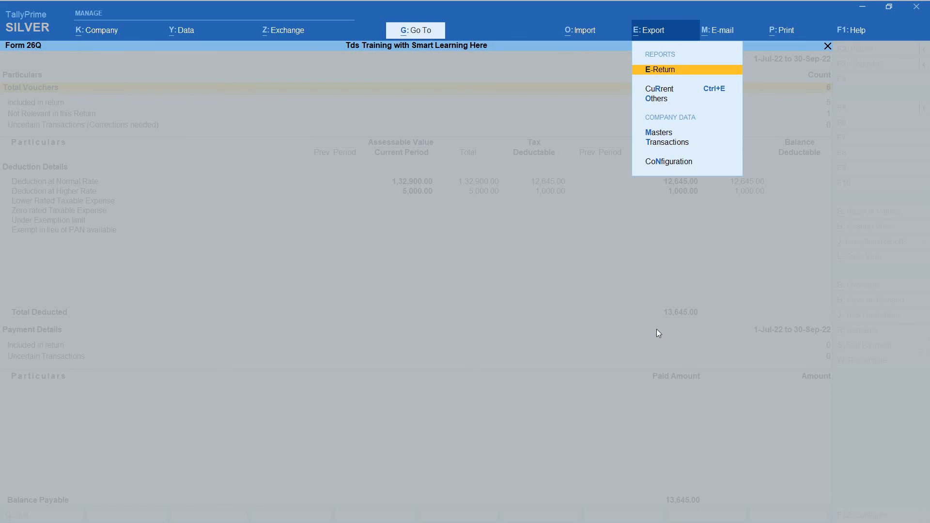
{"action": "key", "text": "Escape"}
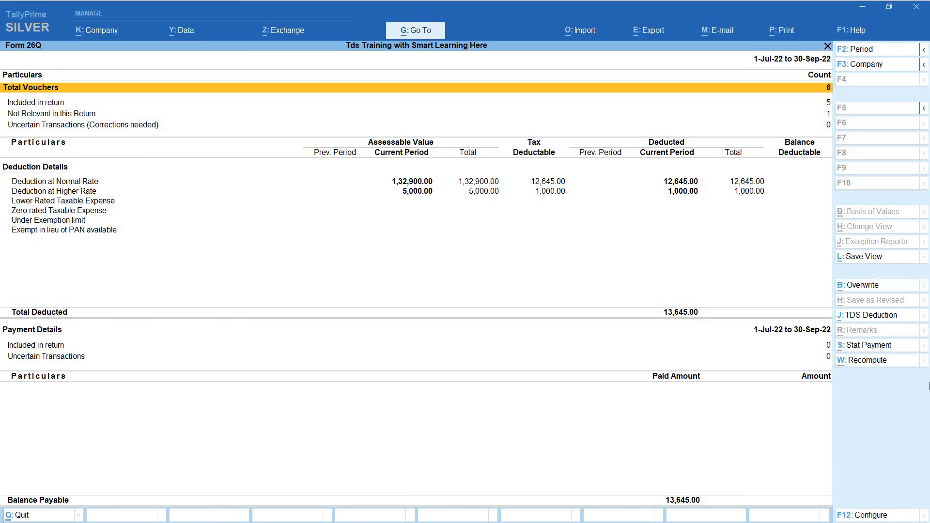
- Recompute the Form 26Q figures and save them as a revised return
{"action": "left_click", "coordinate": [866, 363]}
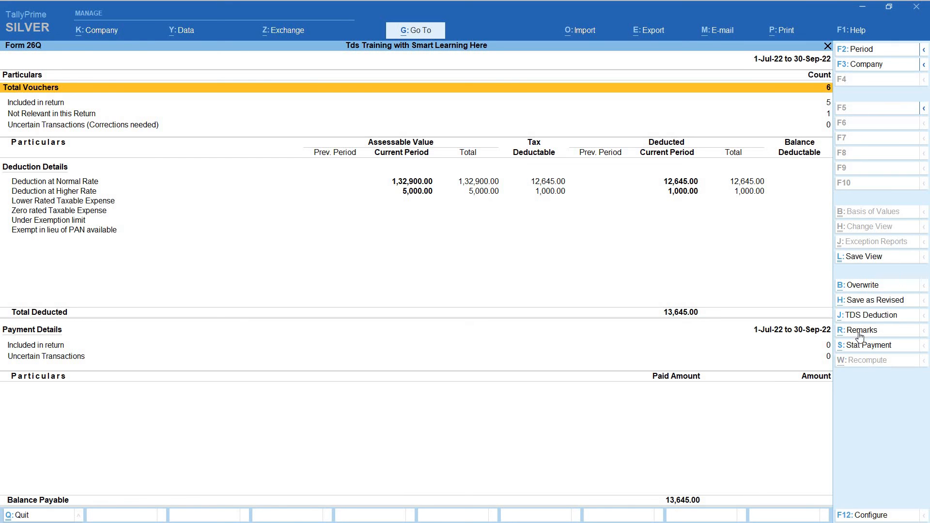
{"action": "left_click", "coordinate": [879, 302]}
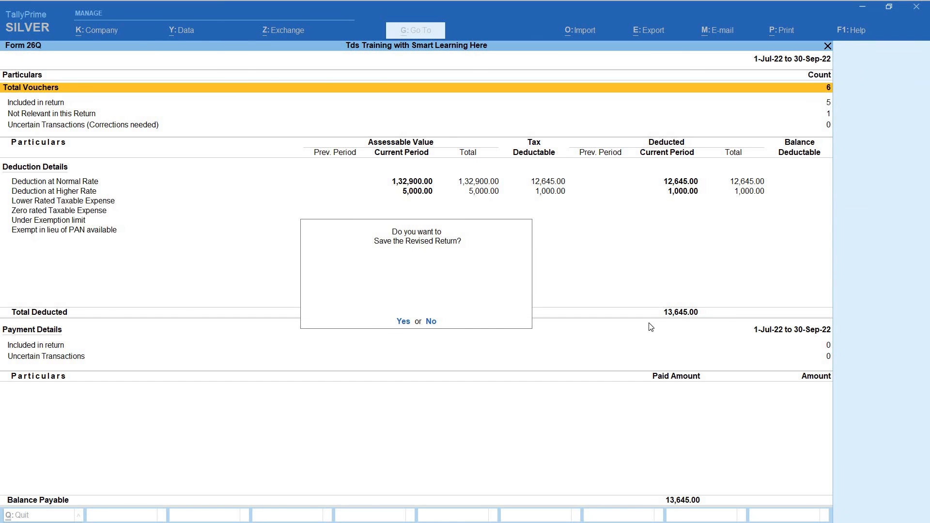
{"action": "key", "text": "y"}
{"action": "key", "text": "Return"}
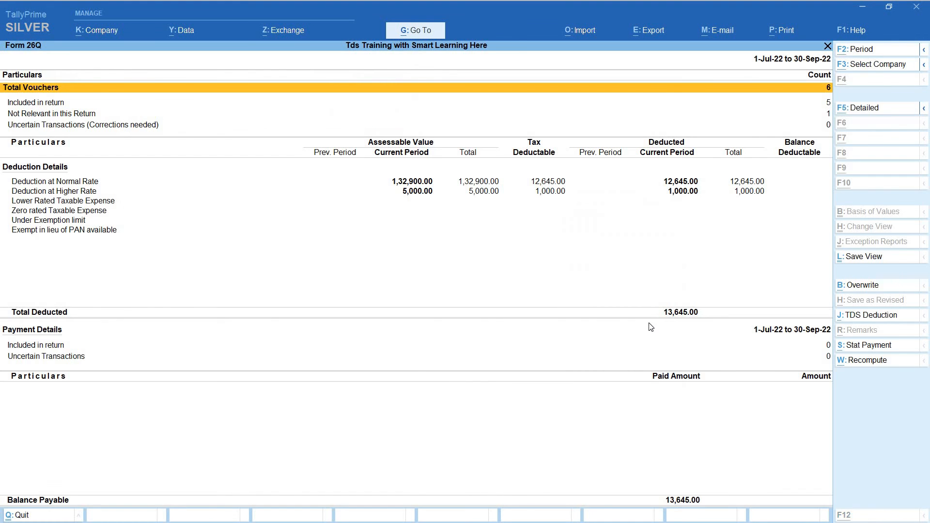
- Export the Form 26Q e-return as Tally.txt to C:\TallyPrime(2.0)Jjnjk with the regular return for the previous period marked as not filed, and close the form
{"action": "key", "text": "alt+e"}
{"action": "key", "text": "Return"}
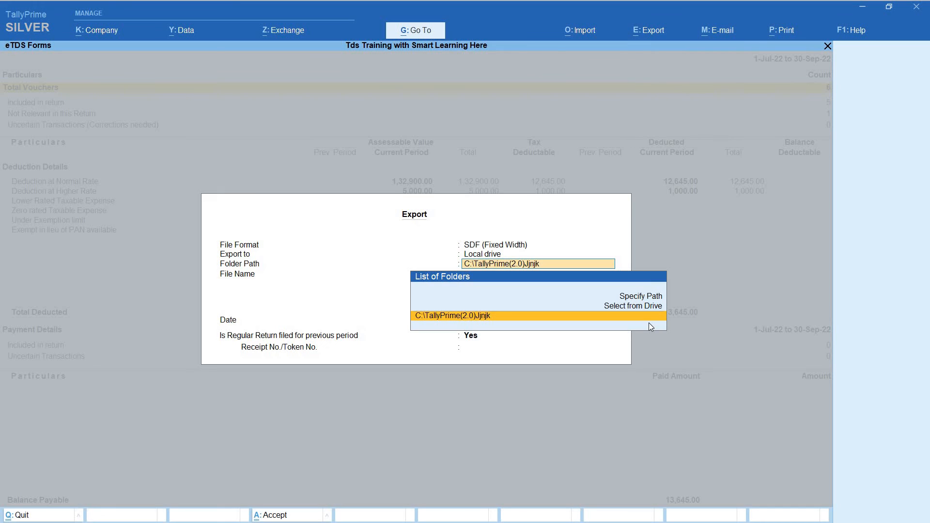
{"action": "key", "text": "Return"}
{"action": "key", "text": "Return"}
{"action": "key", "text": "Return"}
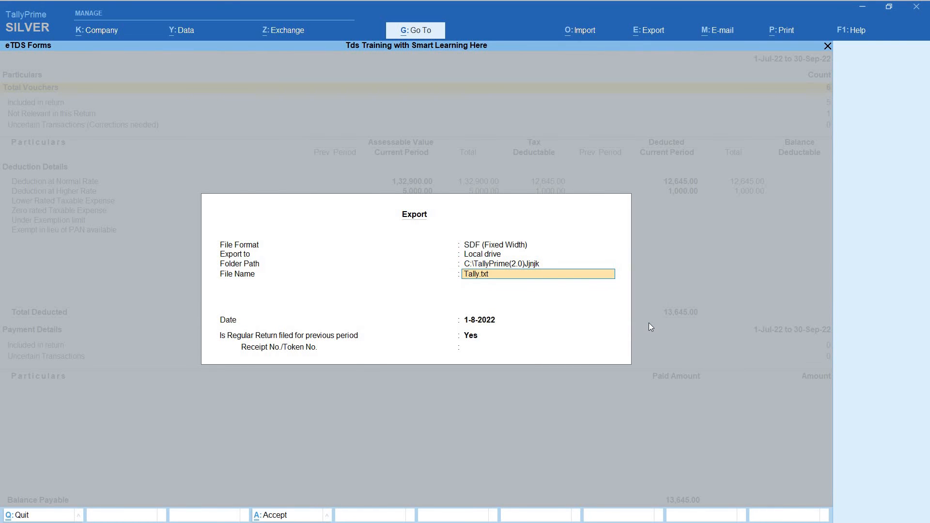
{"action": "key", "text": "n"}
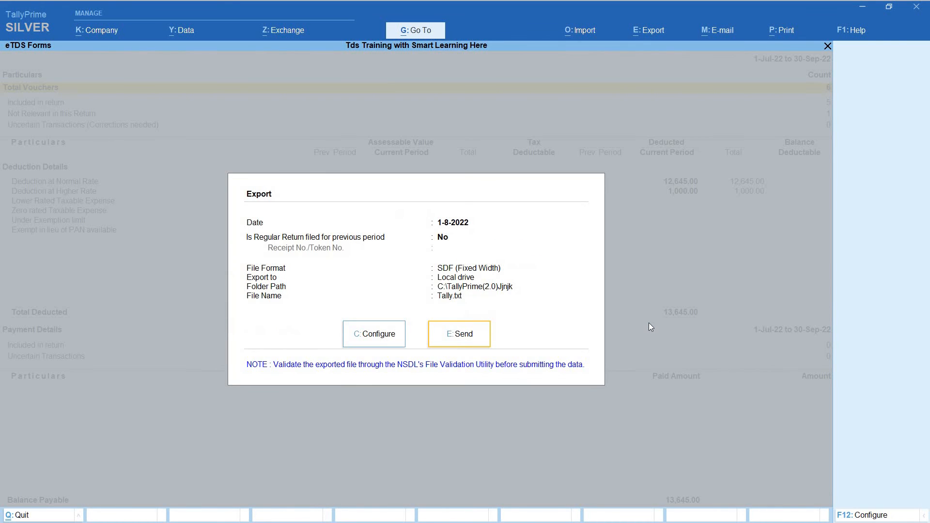
{"action": "key", "text": "Return"}
{"action": "key", "text": "y"}
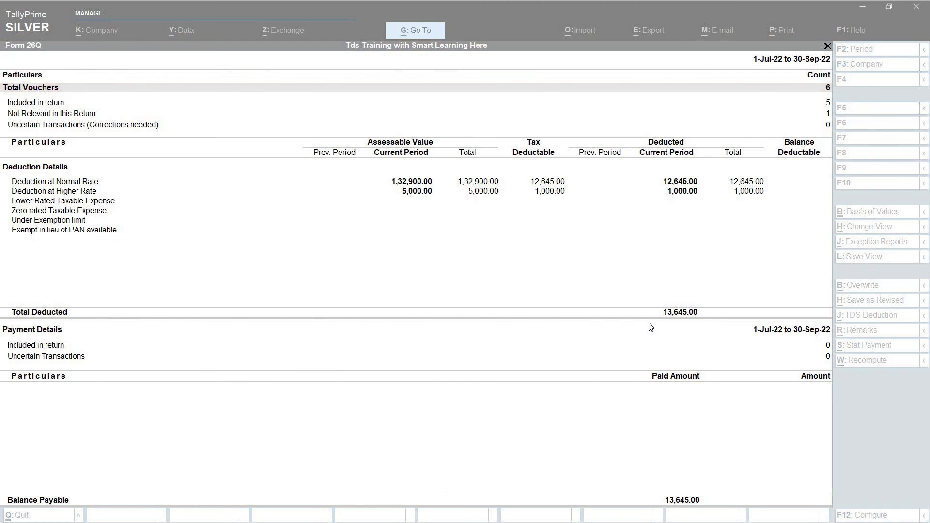
{"action": "left_click", "coordinate": [923, 13]}
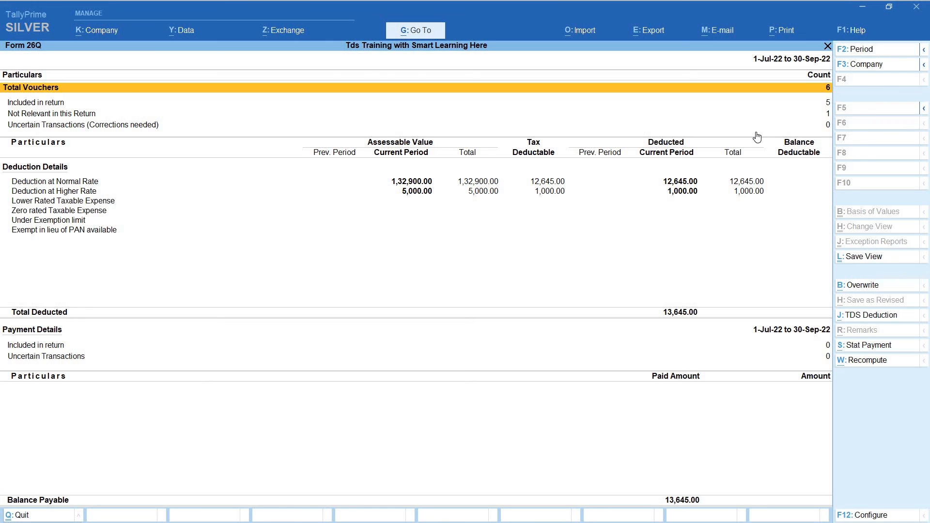
{"action": "key", "text": "Escape"}
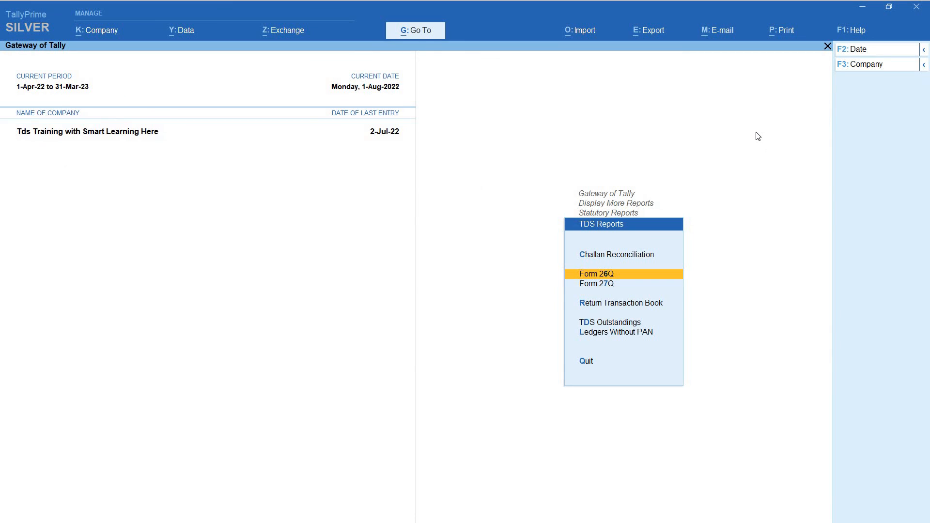